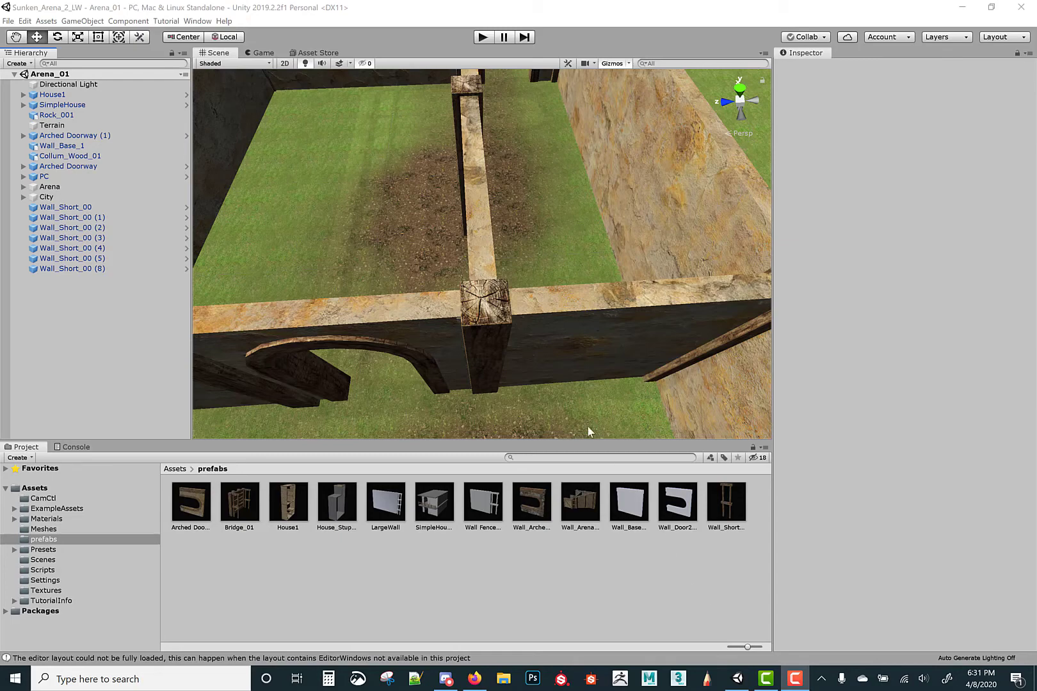
Examine the house walls, doorways and surrounding arena from close up and from above
right_click_drag(582, 312, 481, 237)
key("s")
key("d")
key("s")
key("s")
key("a")
key("w")
left_click_drag(482, 237, 155, 331, "alt")
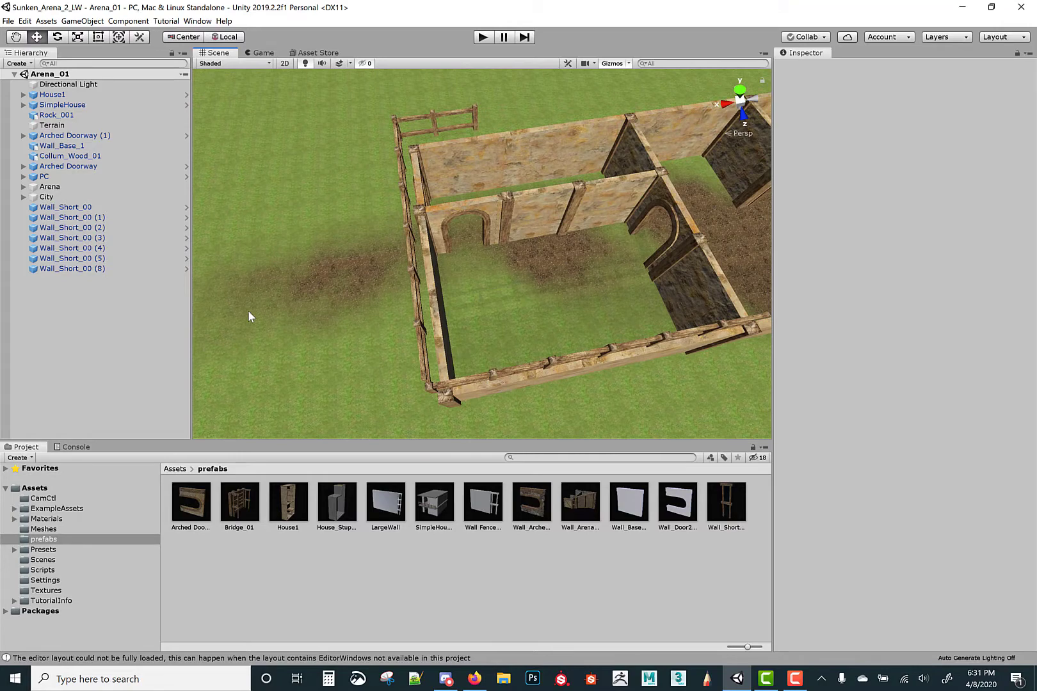
left_click_drag(327, 308, 481, 278, "alt")
right_click_drag(481, 277, 354, 560)
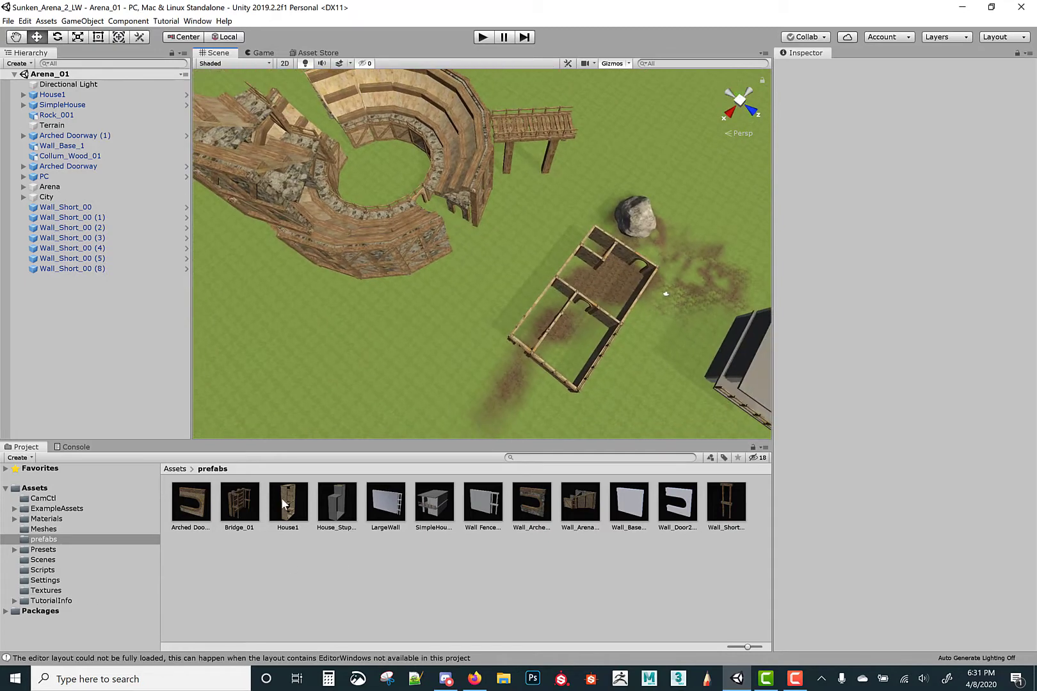
Open the Paint Texture tool of the Terrain and go through its texture layers, ending on Dirt02
left_click(336, 332)
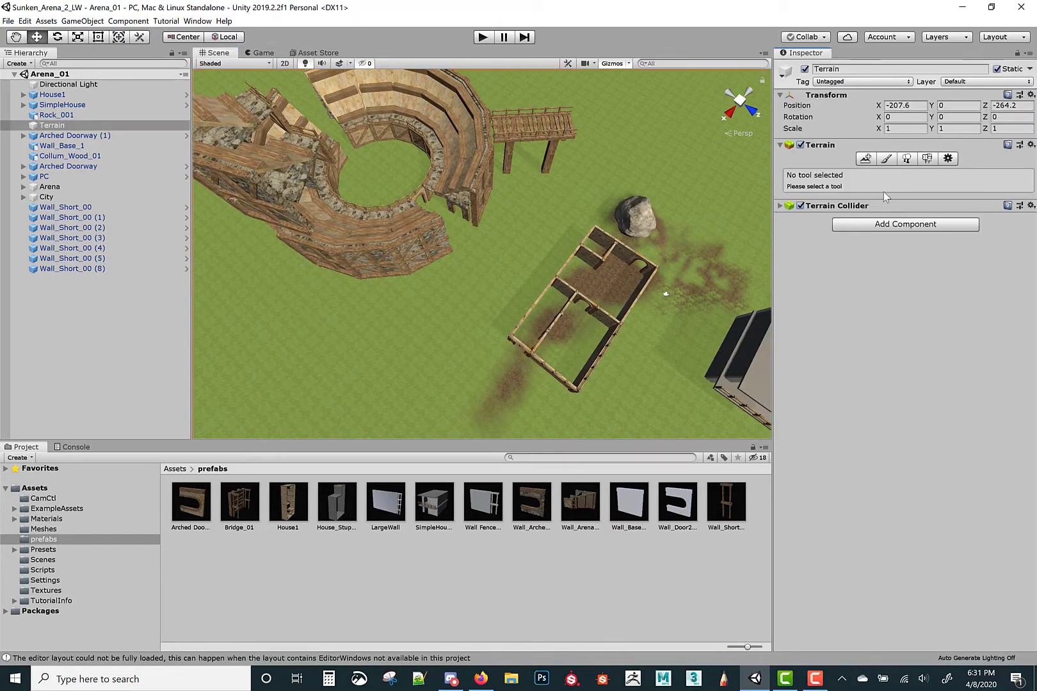
left_click(887, 159)
left_click(829, 313)
left_click(882, 317)
left_click(939, 311)
left_click(994, 307)
left_click(954, 314)
left_click(891, 315)
left_click(830, 314)
left_click(877, 320)
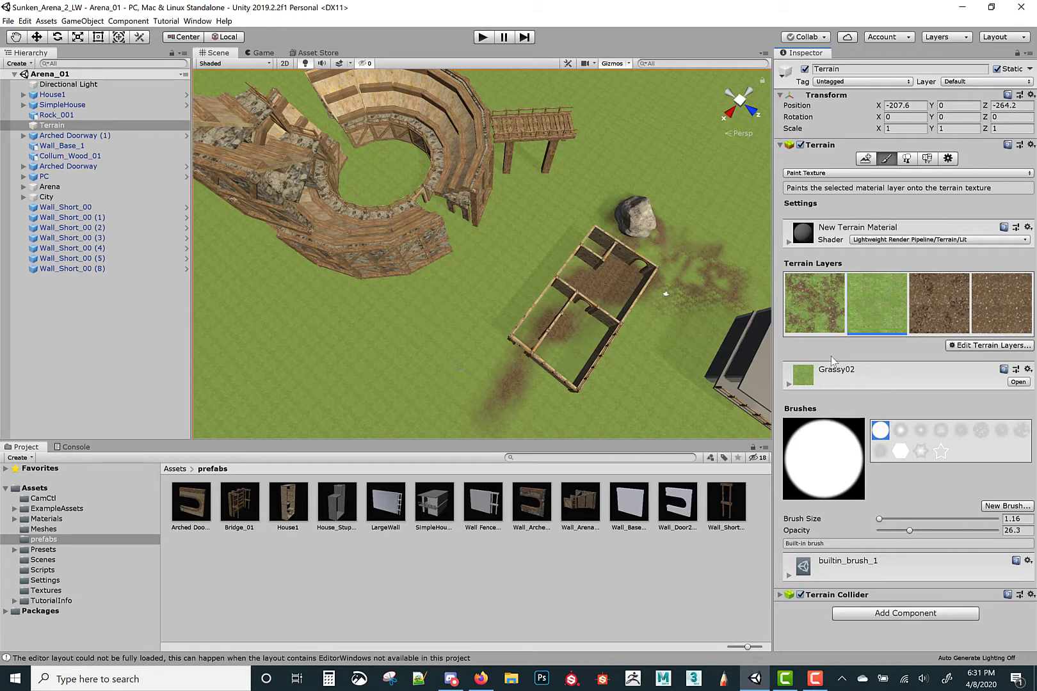
left_click(817, 311)
left_click(893, 308)
left_click(951, 302)
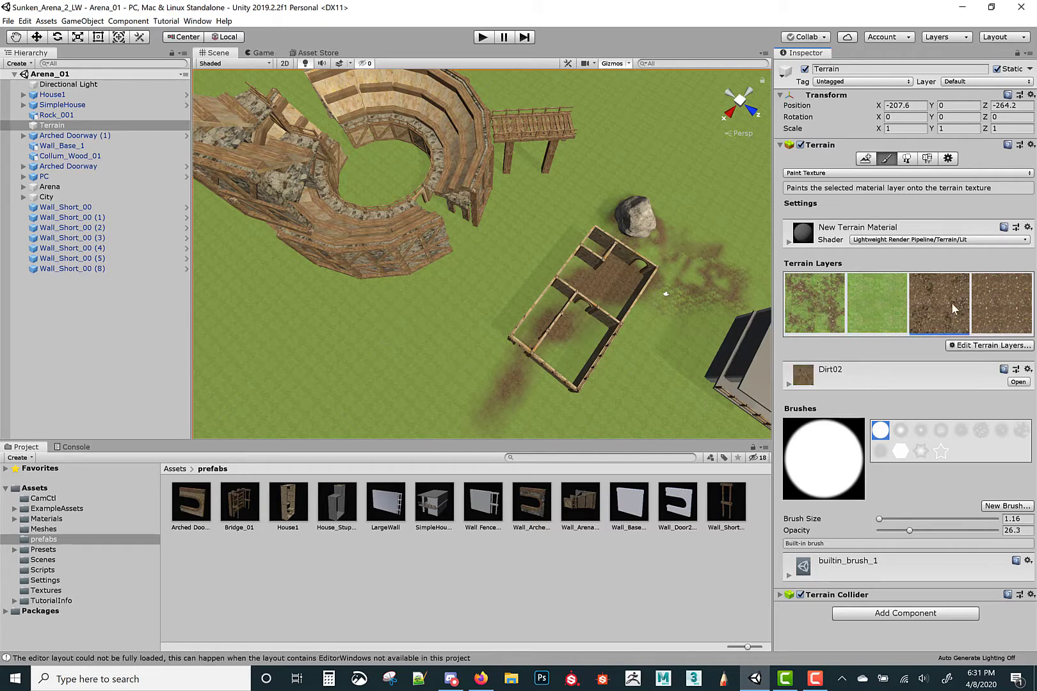
Examine the arena, the house and the painted dirt areas from several viewpoints, and leave the terrain painting tool
right_click_drag(644, 329, 377, 261)
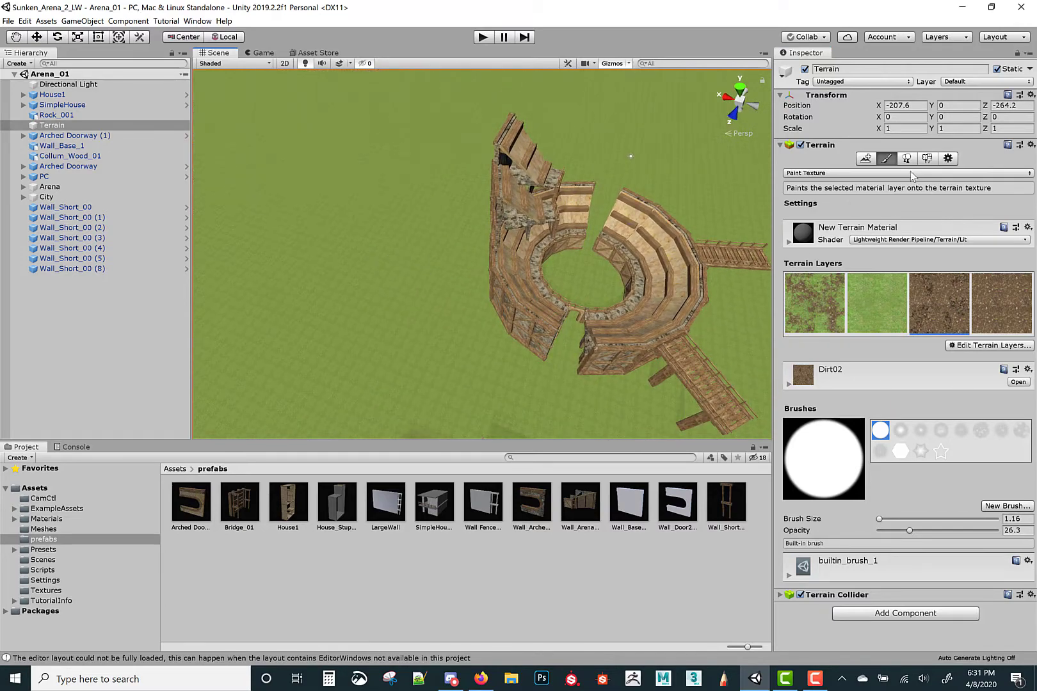
right_click_drag(471, 339, 874, 251)
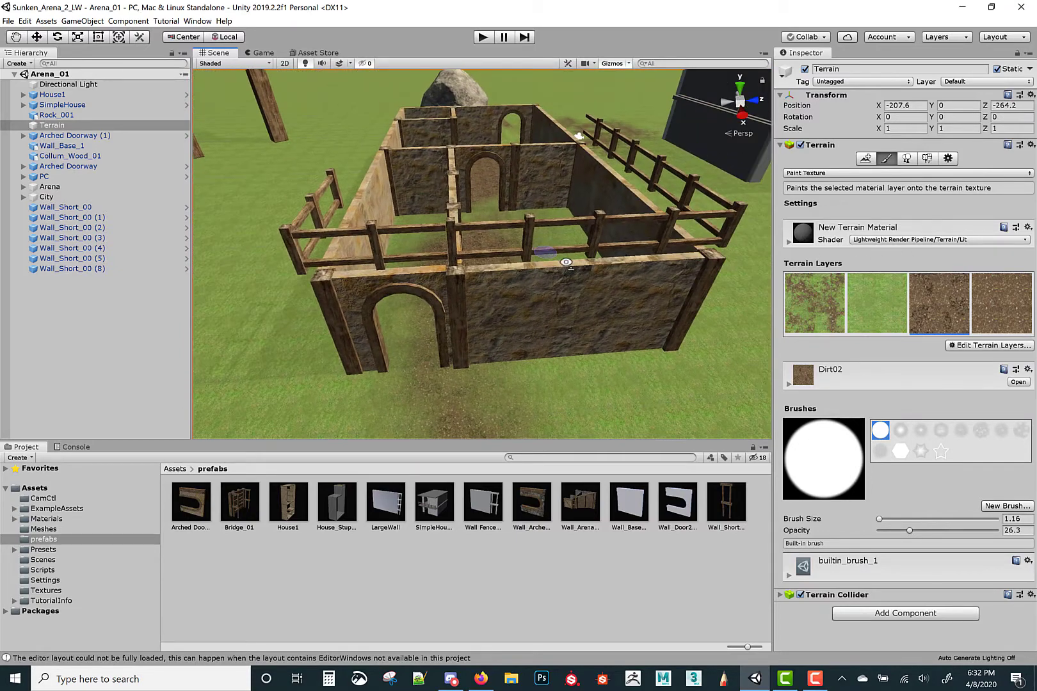
mouse_move(570, 264)
right_mouse_down()
mouse_move(580, 267)
mouse_move(563, 255)
mouse_move(602, 271)
mouse_move(636, 268)
mouse_move(481, 251)
mouse_move(549, 254)
right_mouse_up()
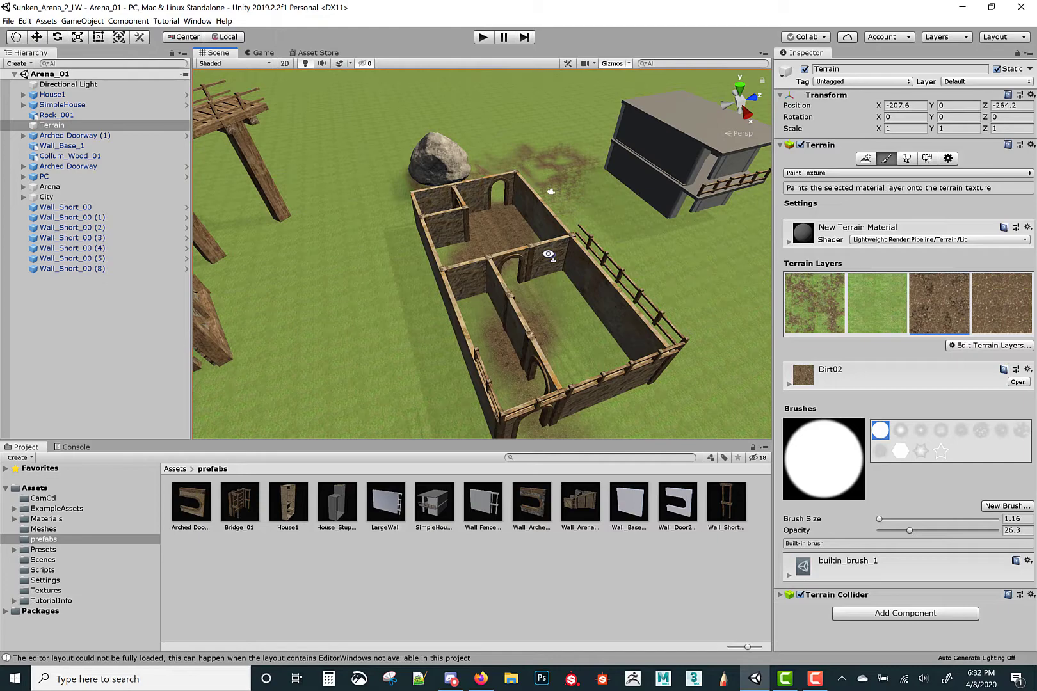
right_click_drag(548, 250, 635, 286)
right_click_drag(595, 203, 586, 294)
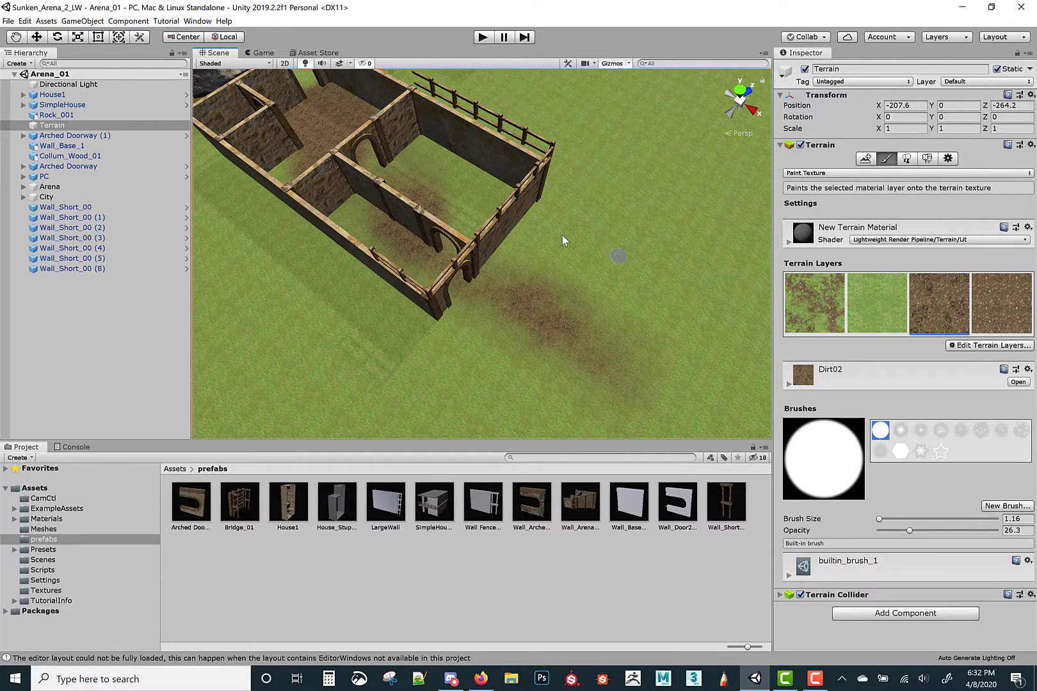
key("w")
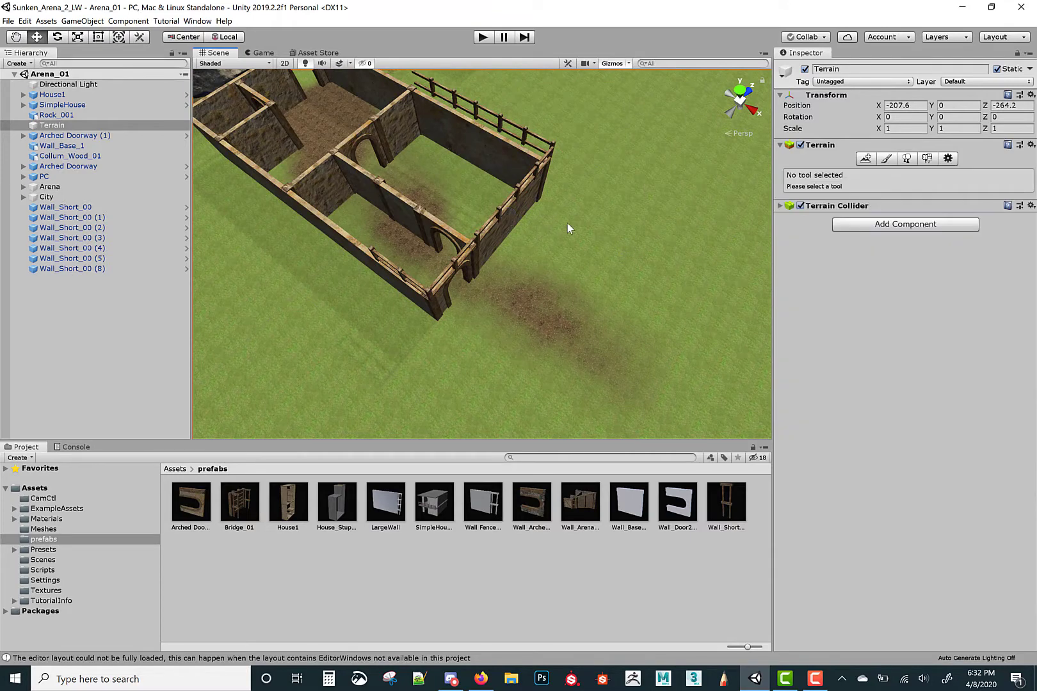
Select the House1 prefab in the scene and show the contents of the Meshes folder
mouse_move(577, 227)
left_mouse_down("alt")
mouse_move(549, 234)
mouse_move(505, 207)
left_mouse_up("alt")
left_click(505, 206)
right_click_drag(548, 217, 234, 509)
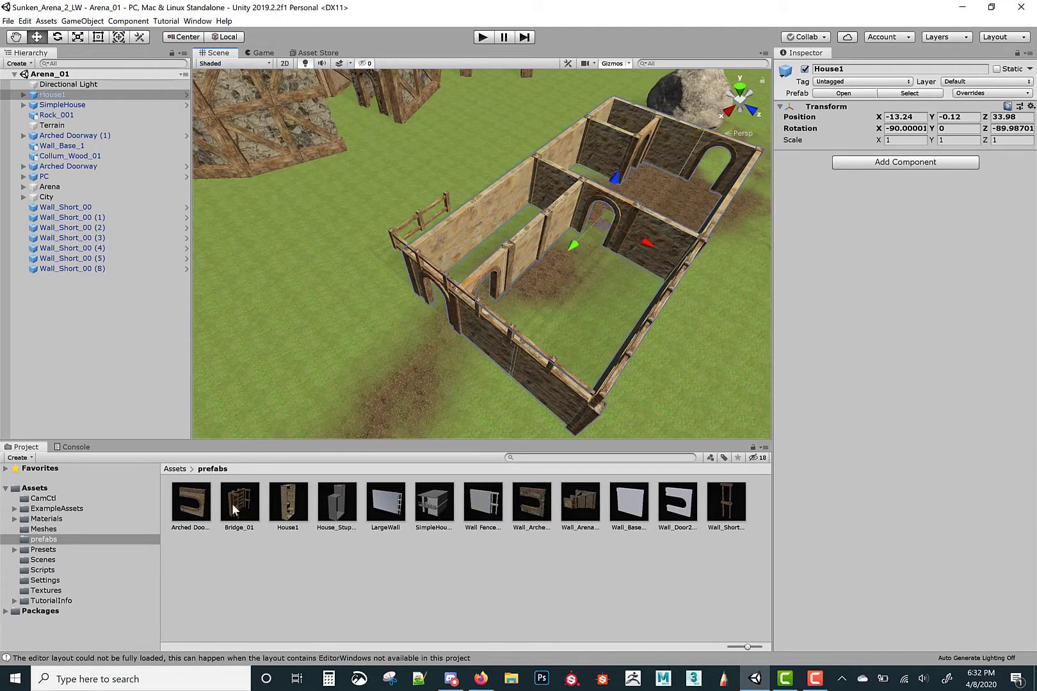
left_click(43, 530)
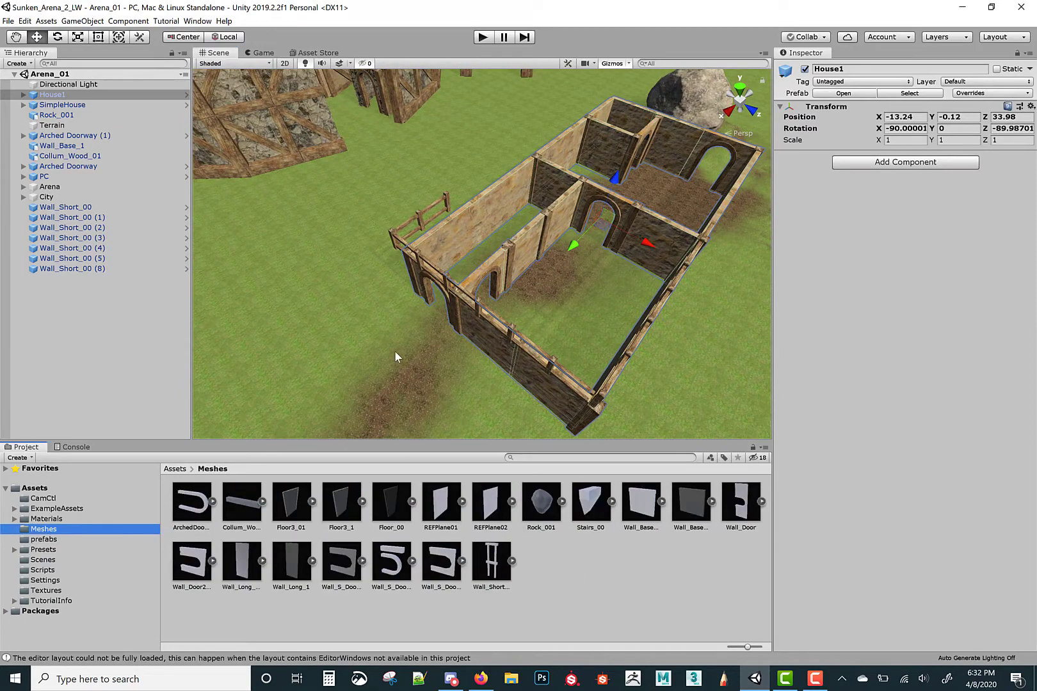
right_click_drag(395, 357, 539, 321)
key("e")
Play-test the level by walking through the house's arched doorways and rooms, and end the play test
left_click(482, 37)
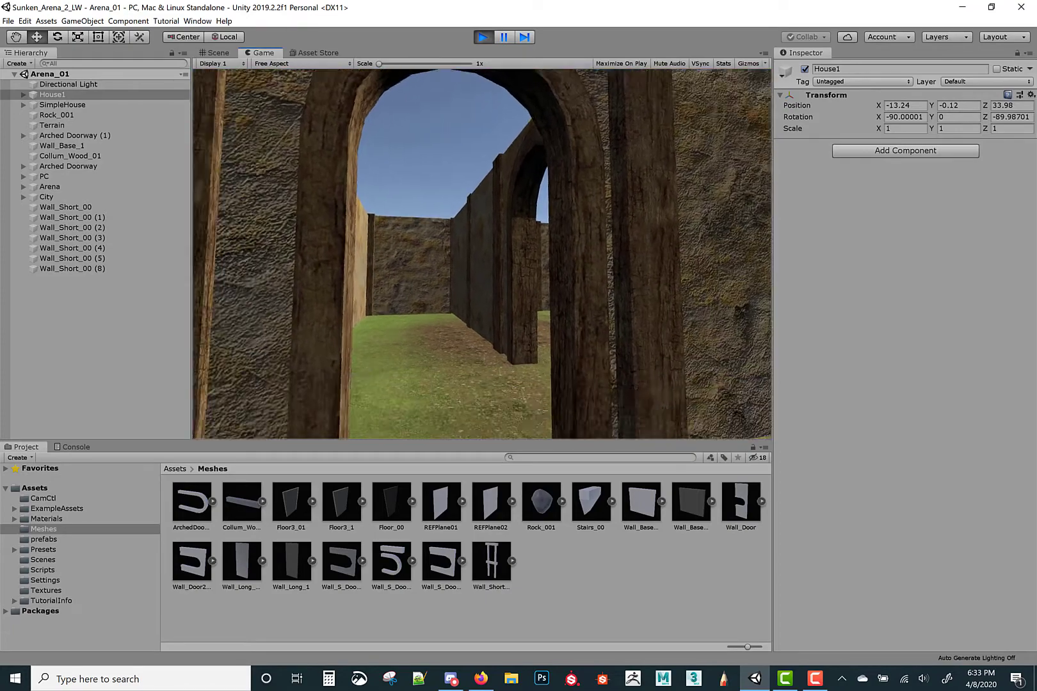
key("w")
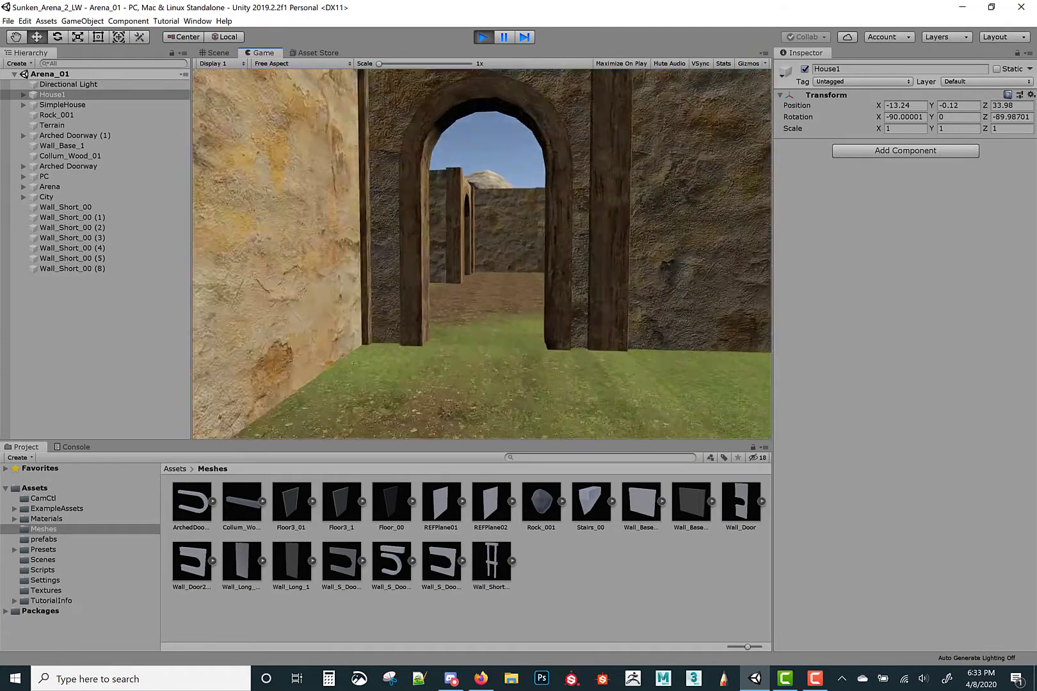
key("w")
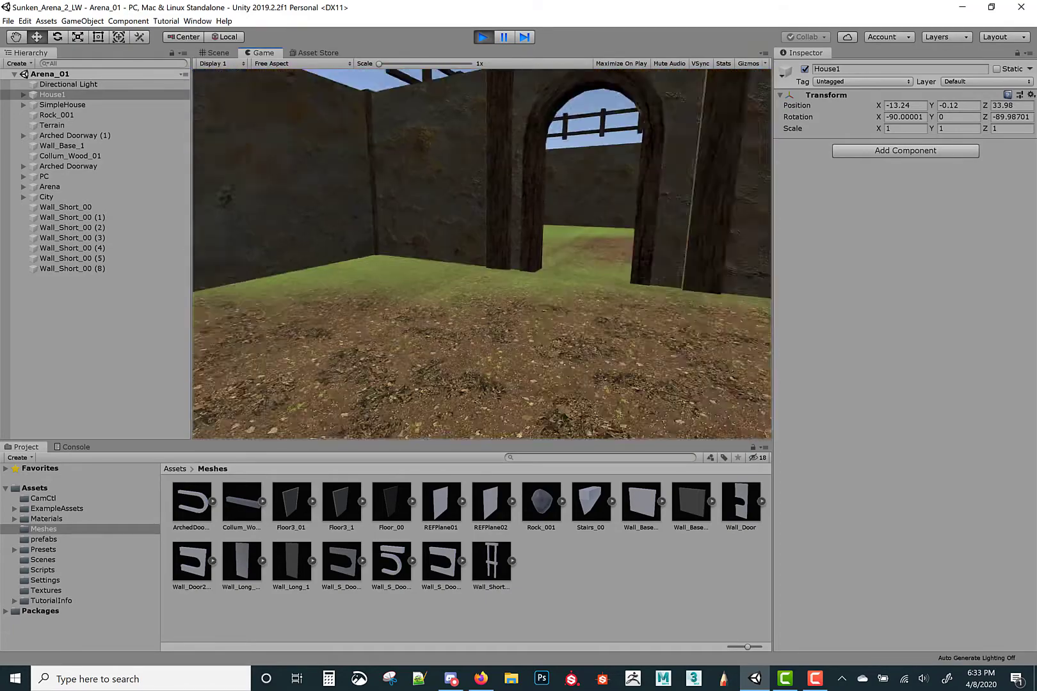
key("w")
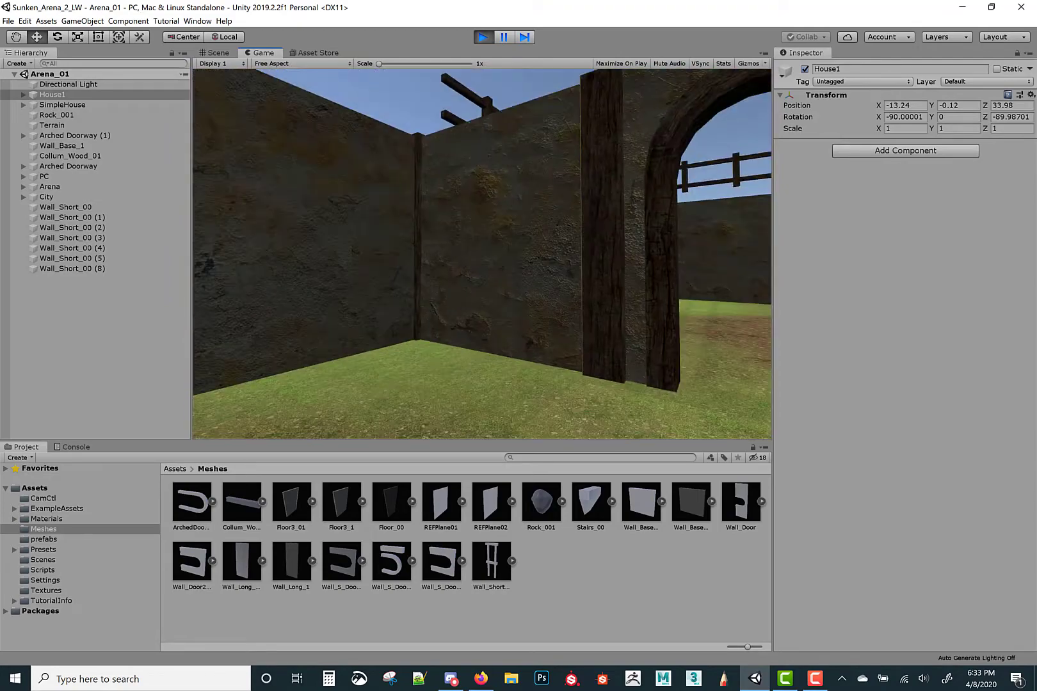
key("w")
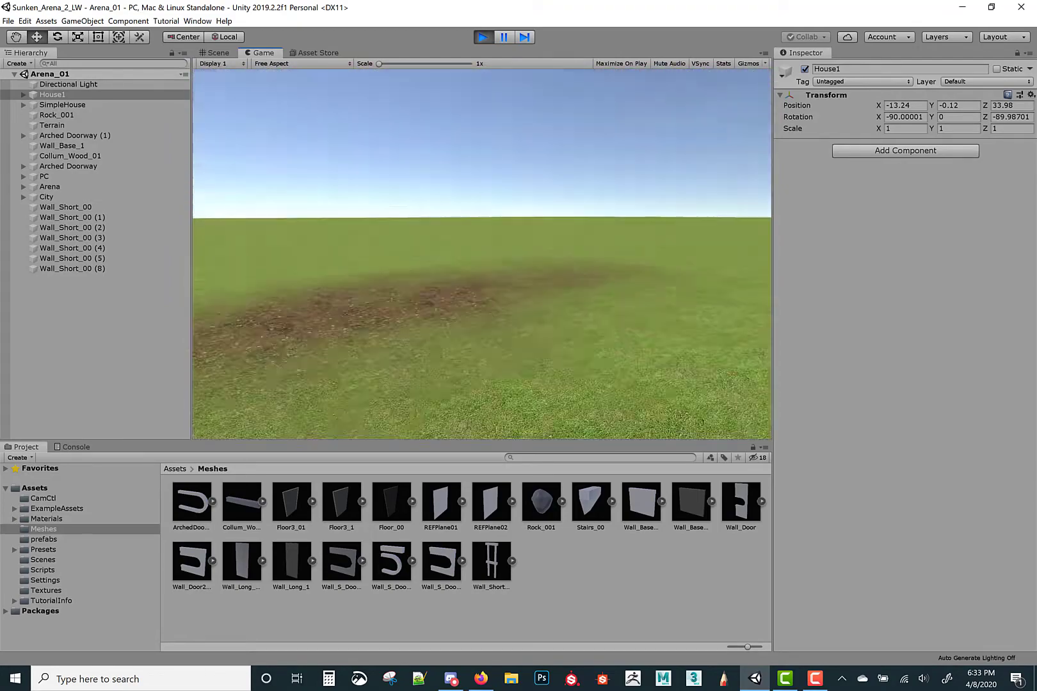
key("ctrl+p")
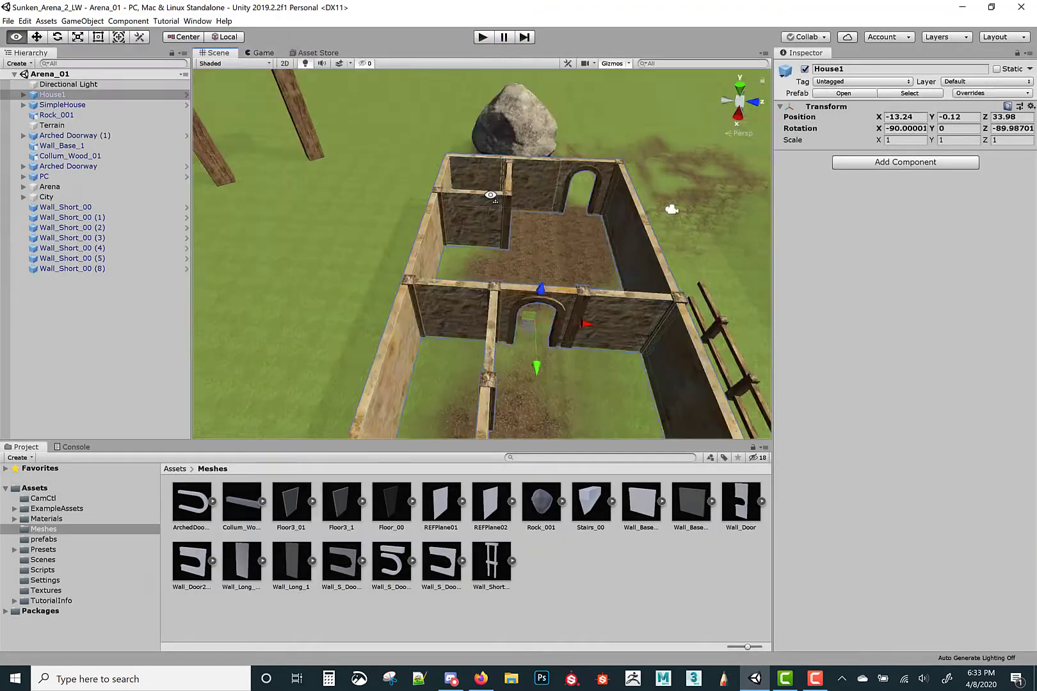
Add a Cube primitive above the house's interior walls
left_click_drag(490, 195, 724, 298, "alt")
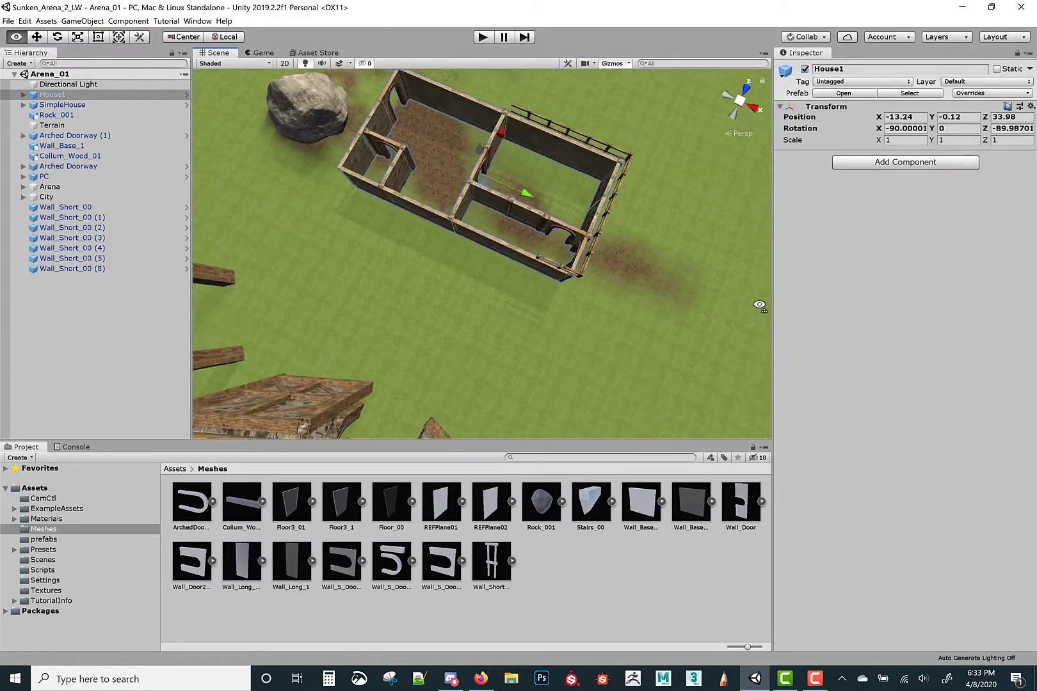
key("w")
right_click_drag(759, 306, 518, 245)
key("d")
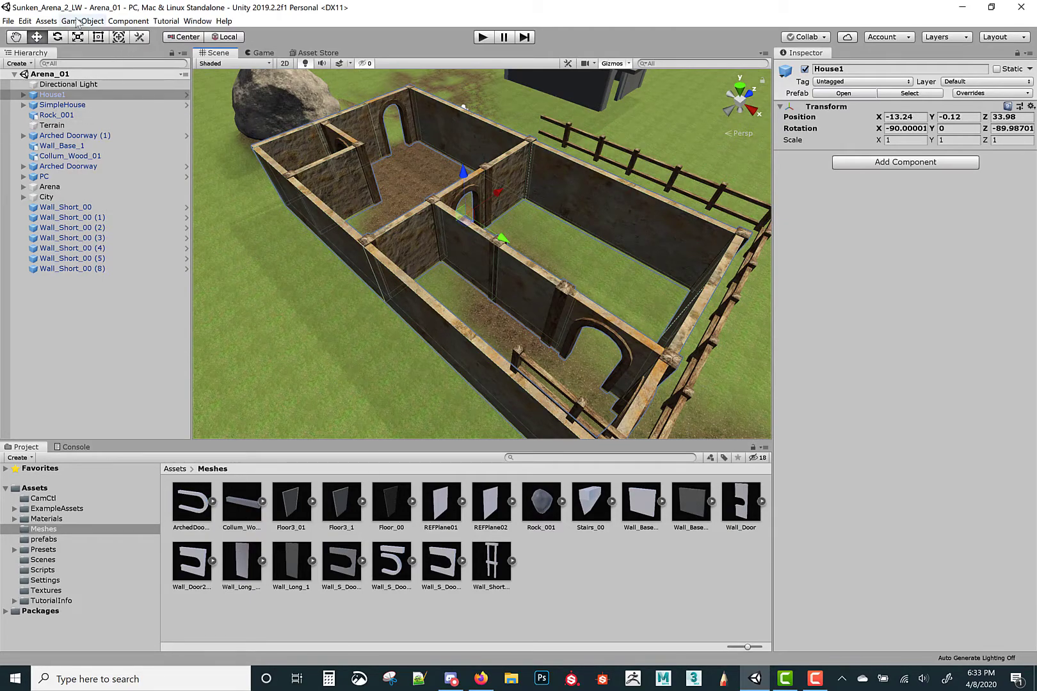
left_click(76, 21)
mouse_move(97, 69)
left_click(243, 60)
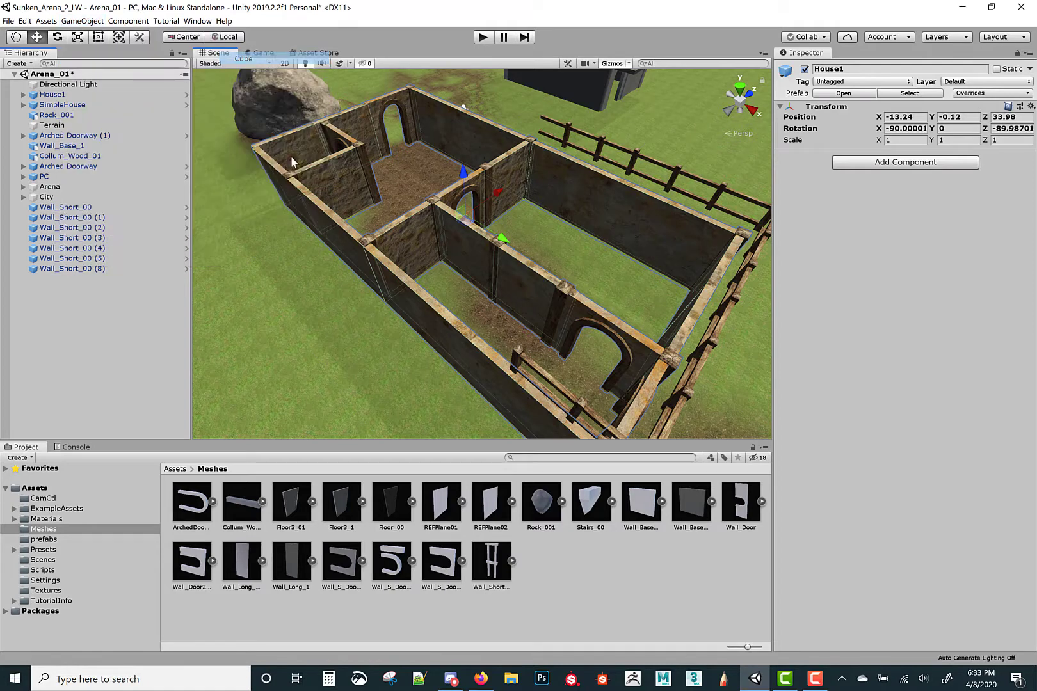
Scale the cube into a thin slab of 6.0123 × 0.37312 × 6.1414 and tilt it to a Z rotation of -31.177
key("e")
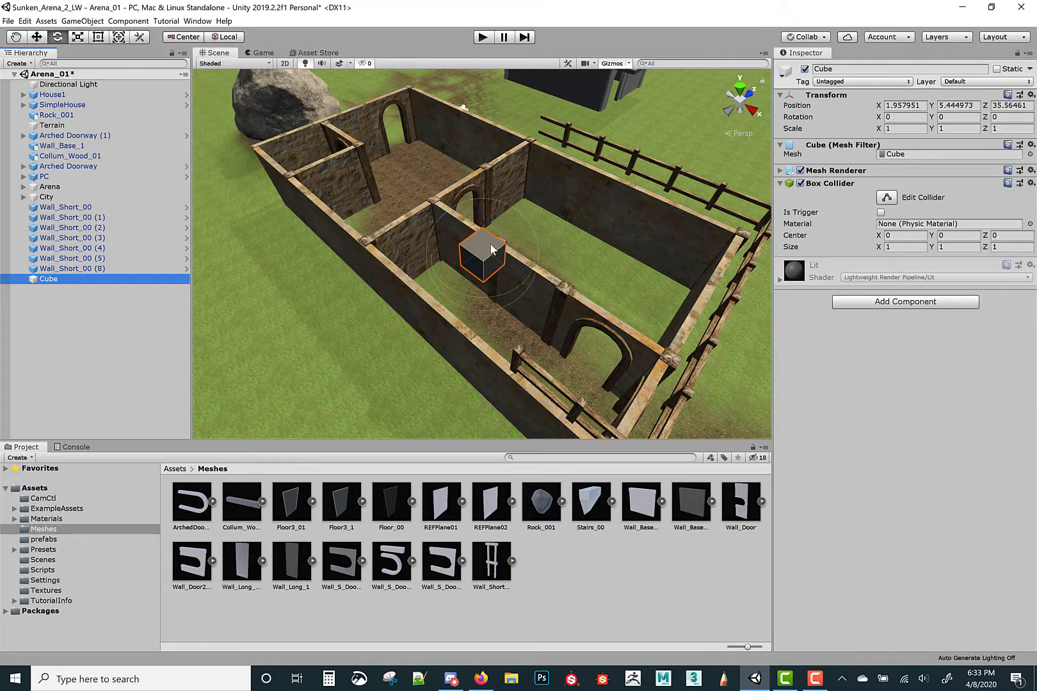
key("r")
left_click_drag(524, 283, 566, 339)
left_click_drag(515, 229, 634, 191)
left_click_drag(486, 222, 532, 301)
key("e")
key("w")
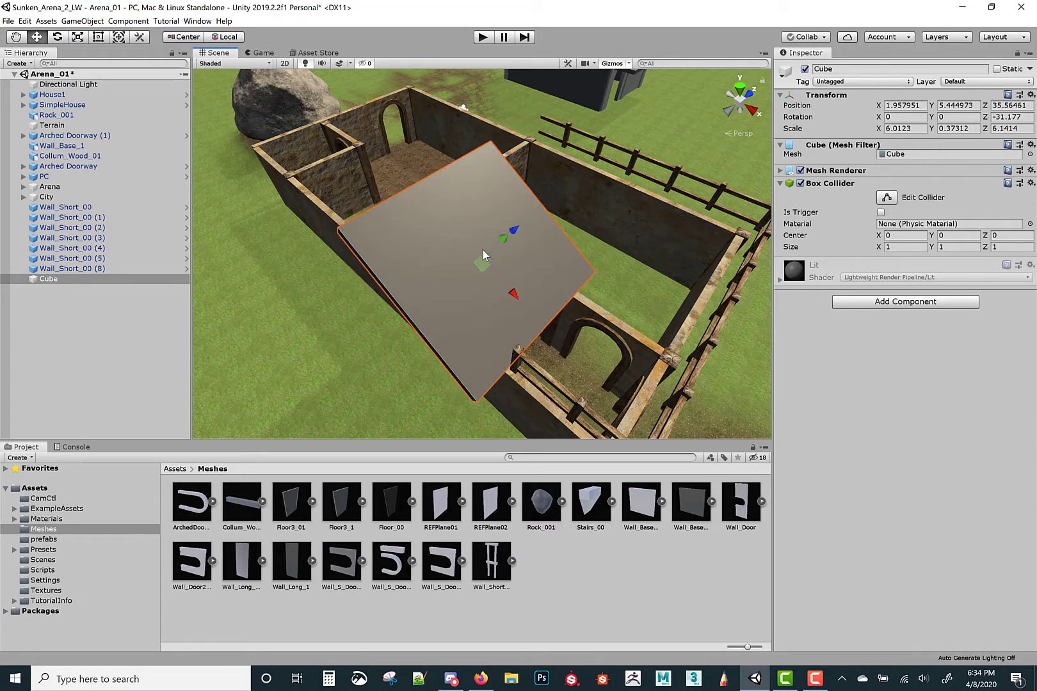
Narrow the tilted slab to a Z scale of 2.808217 and place it between the corridor walls at X -0.08, Y 2.07
right_click_drag(601, 239, 462, 225)
left_click_drag(516, 242, 417, 251, "alt")
key("r")
right_click_drag(524, 234, 220, 91)
left_click_drag(335, 231, 446, 328)
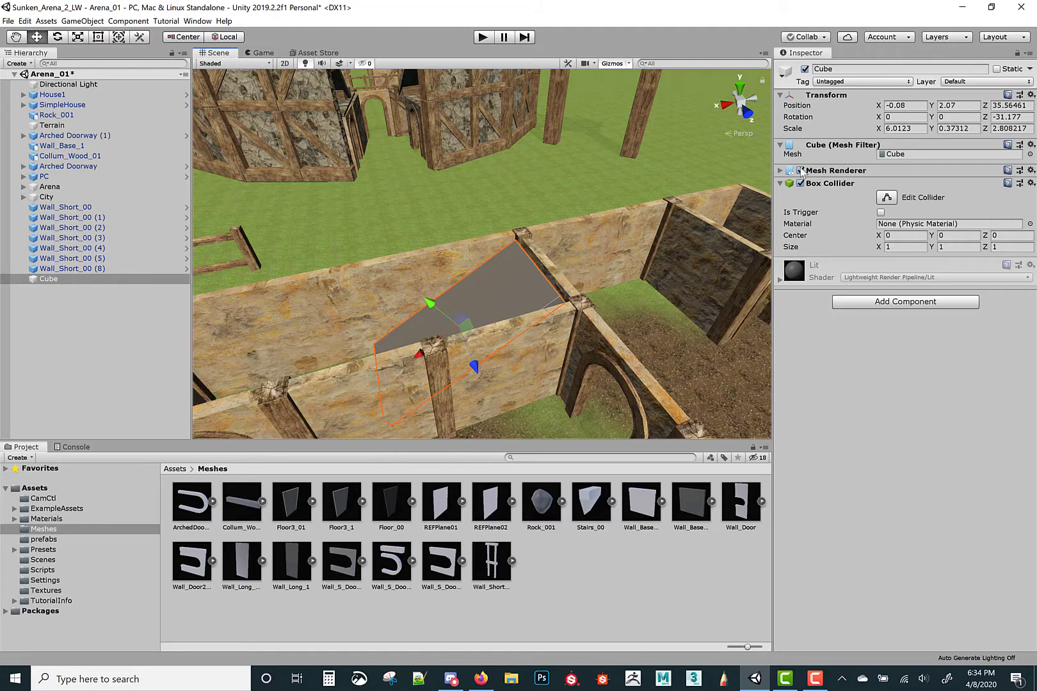
Play-test the ramp in the corridor and end the play test
right_click_drag(451, 206, 327, 206)
left_click(486, 39)
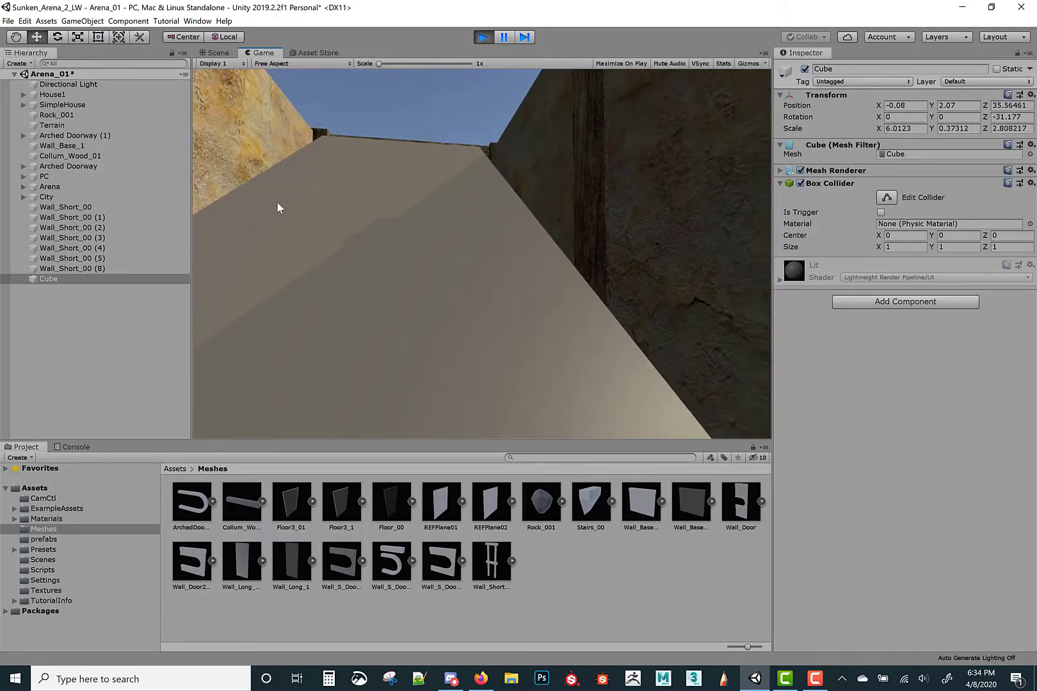
left_click(483, 36)
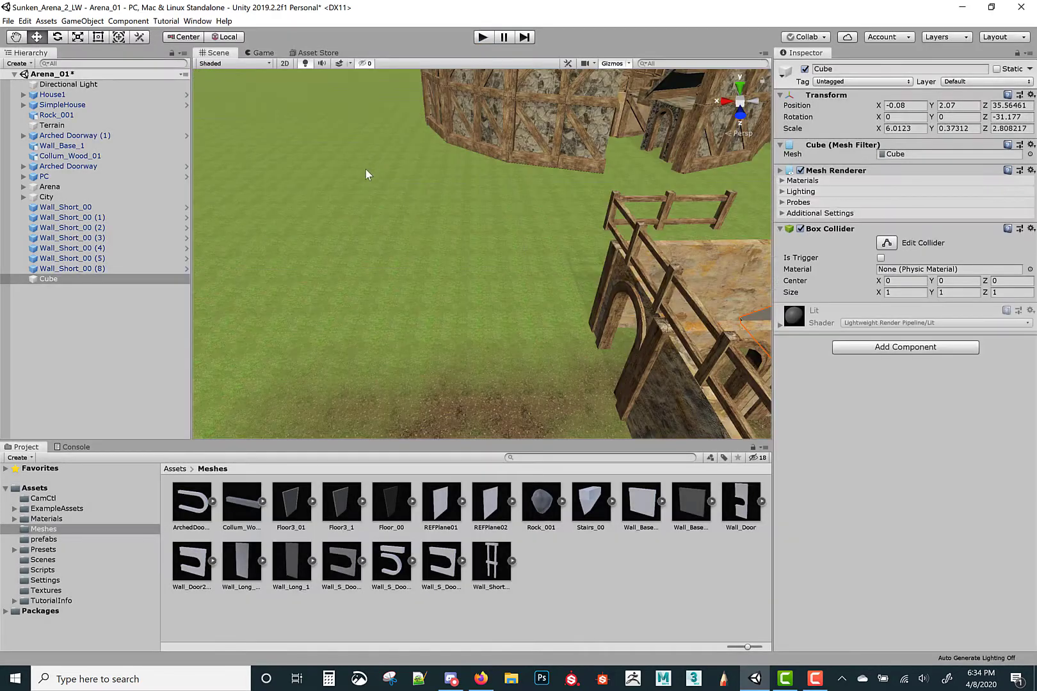
Lower the ramp towards the corridor floor, to X -0.42, Y 1.51
right_click_drag(380, 235, 537, 215)
left_click_drag(609, 158, 609, 161)
right_click_drag(597, 166, 517, 57)
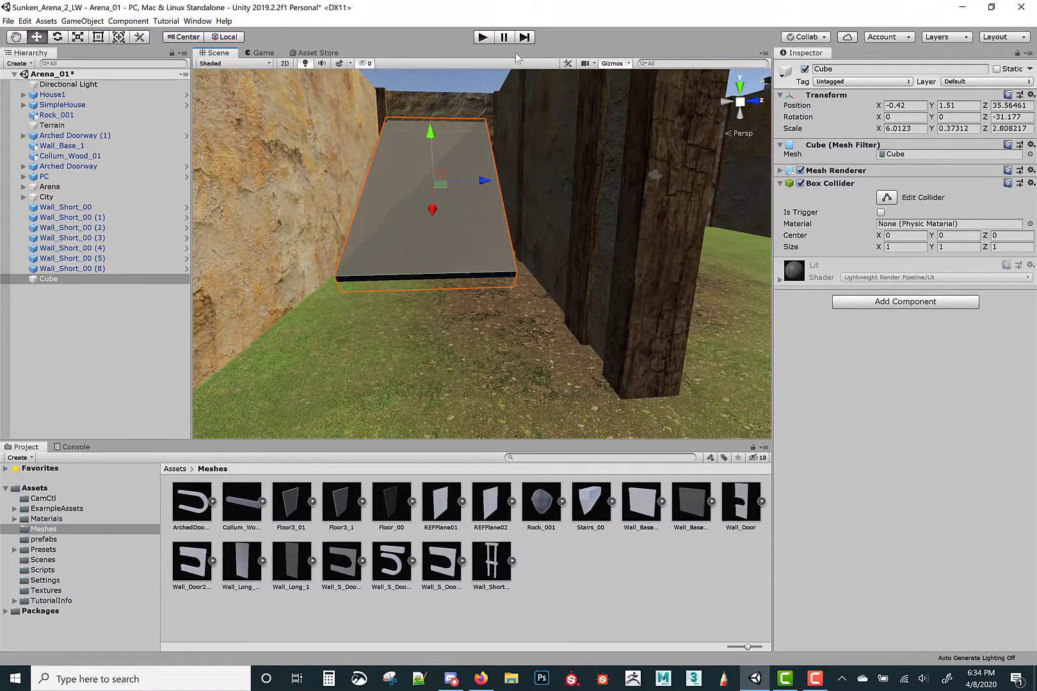
Steepen the ramp to a Z rotation of -43.926 and move it to X -0.37, Y 1.89, Z 35.61
left_click(419, 169)
left_click(418, 153)
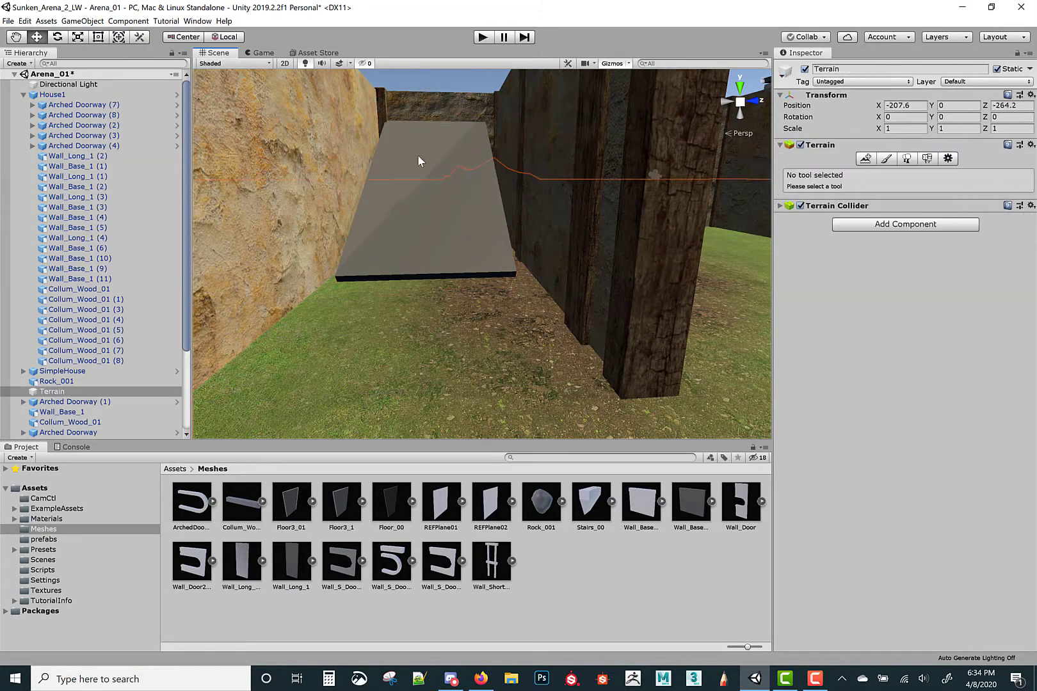
left_click(412, 257)
mouse_move(428, 138)
left_mouse_down()
mouse_move(437, 110)
mouse_move(428, 133)
mouse_move(434, 126)
left_mouse_up()
key("e")
key("w")
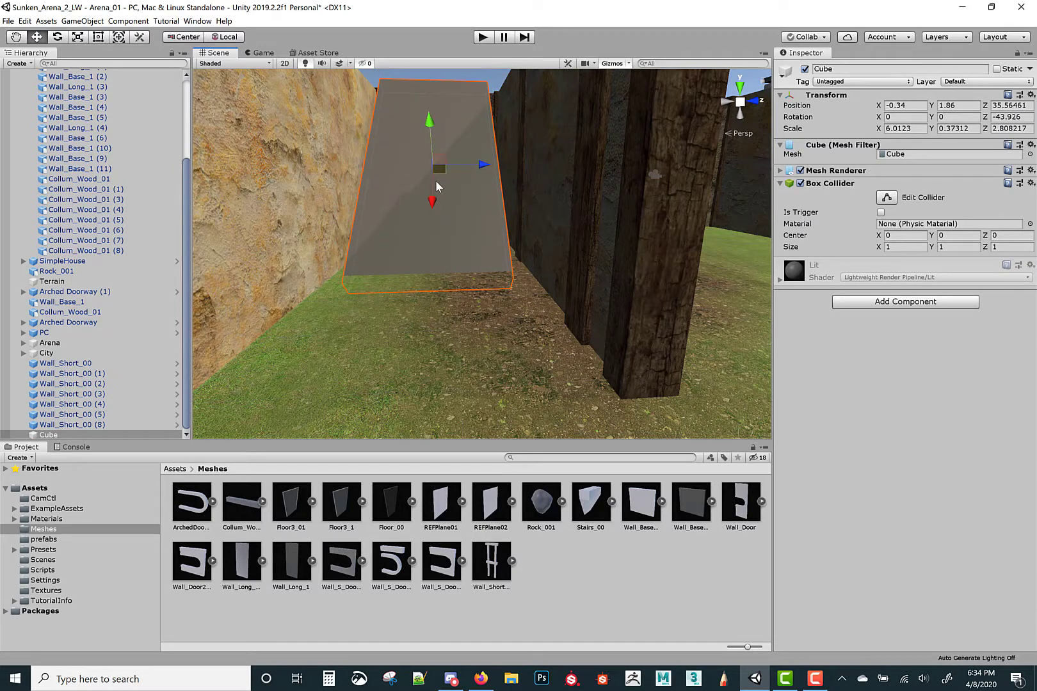
left_click_drag(446, 169, 447, 171)
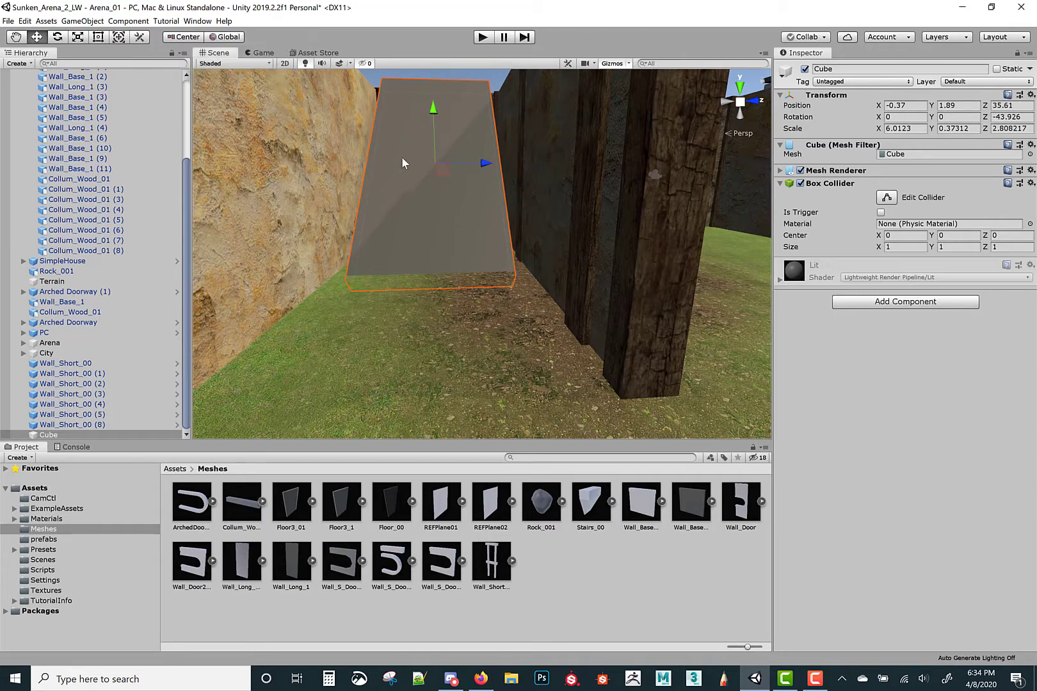
Try flattening the ramp to a Z rotation of -24.88
left_click_drag(406, 151, 409, 154, "alt")
key("e")
right_click_drag(409, 153, 66, 341)
left_click_drag(65, 340, 72, 335, "alt")
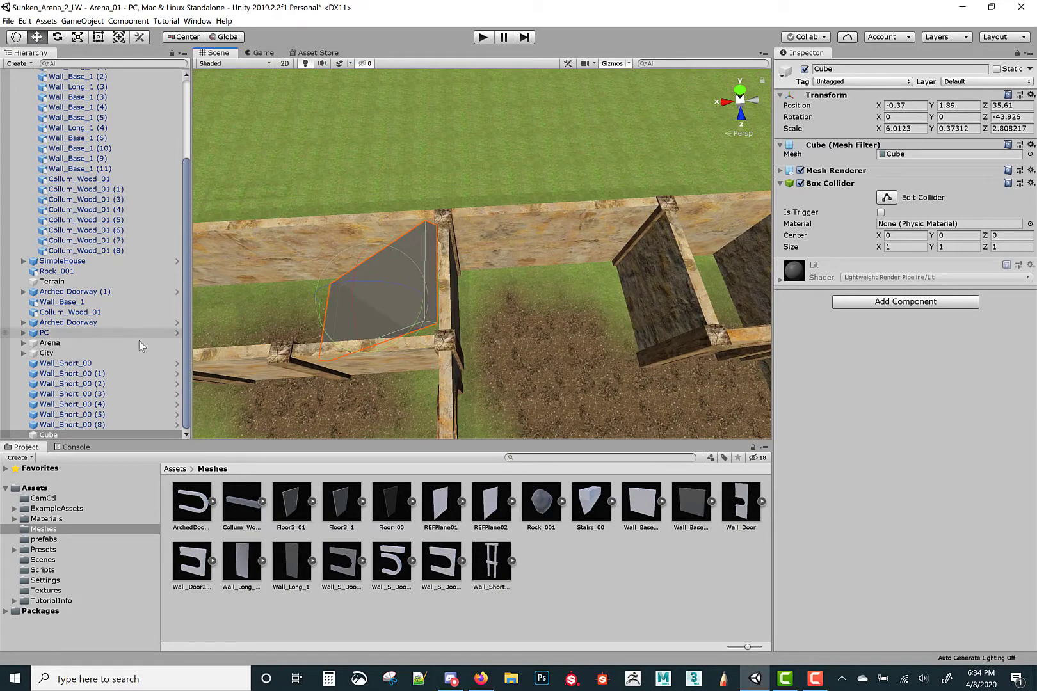
key("e")
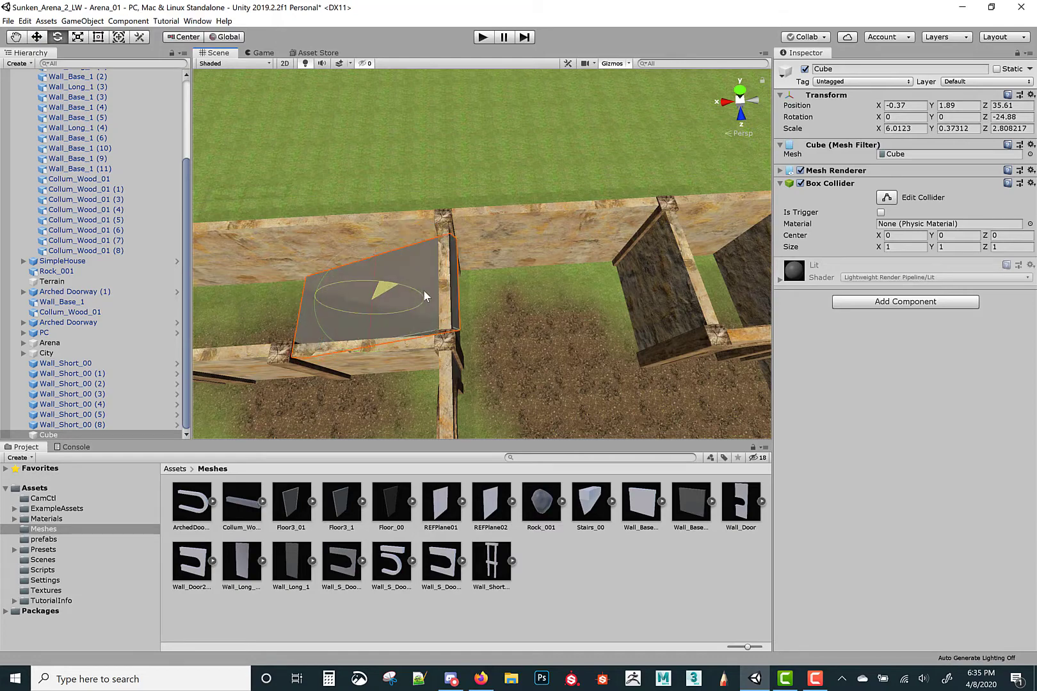
Duplicate the ramp, level the copy to a Z rotation of -1.072 and place it at X -5.54, Y 3.76, Z 35.44
key("ctrl+d")
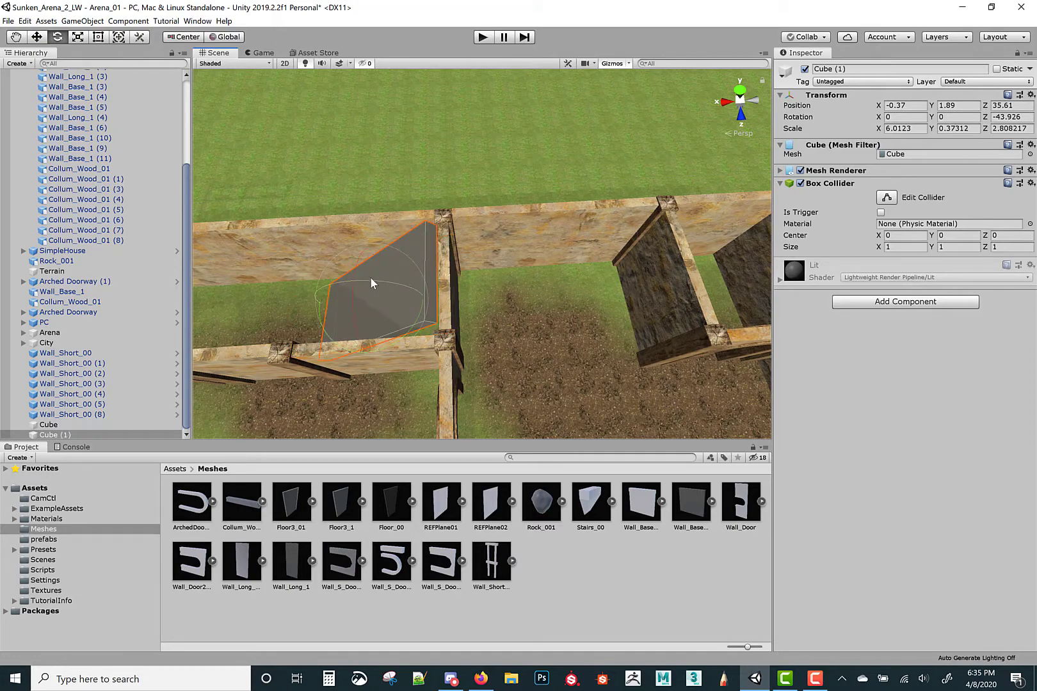
left_click_drag(374, 286, 465, 296)
key("w")
left_click_drag(361, 290, 586, 237)
key("e")
key("w")
left_click_drag(543, 272, 589, 192)
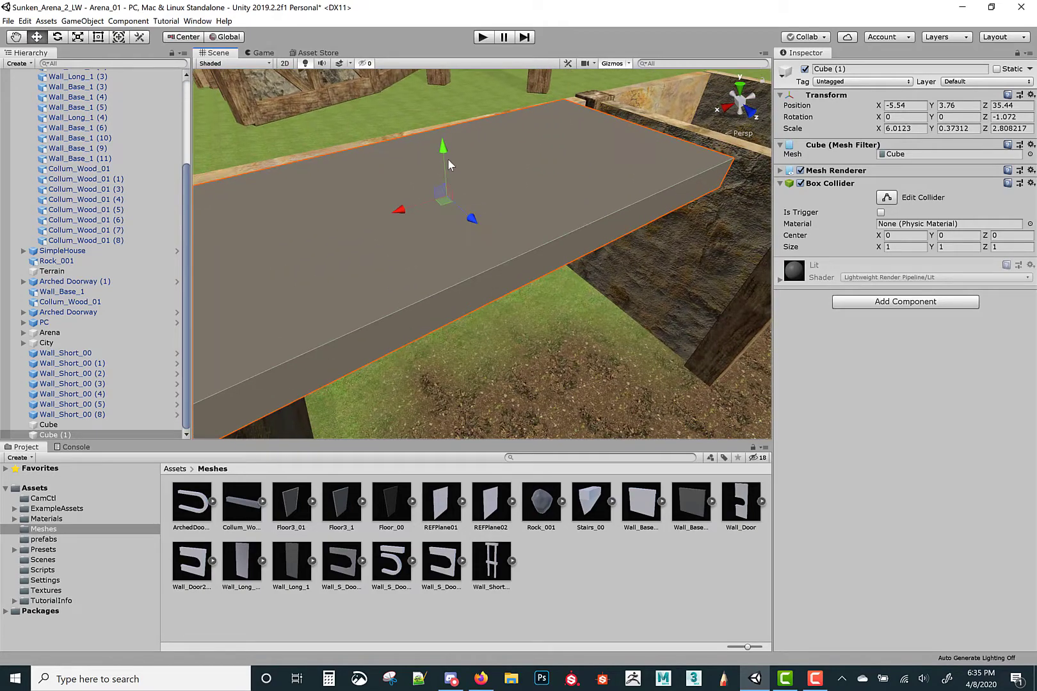
Raise the level slab beyond the ramp's upper end to a Y position of 3.888
left_click(449, 171)
left_click(435, 162)
left_click_drag(448, 160, 600, 187)
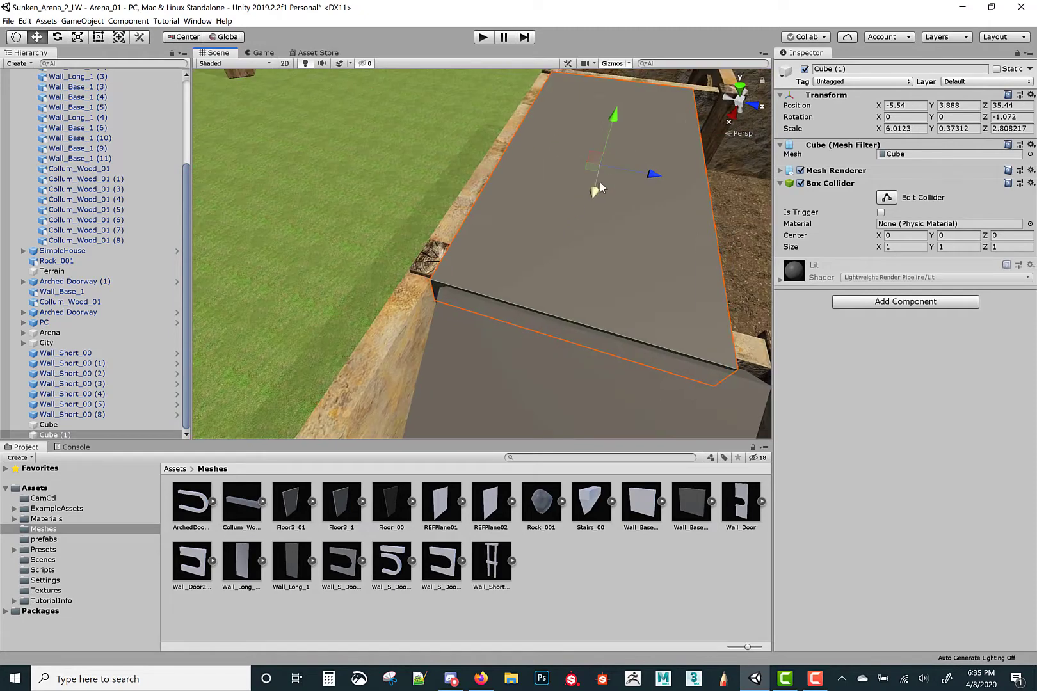
Shift the level slab at the ramp's upper end to a Z position of 35.675
left_click(639, 171)
left_click(632, 216)
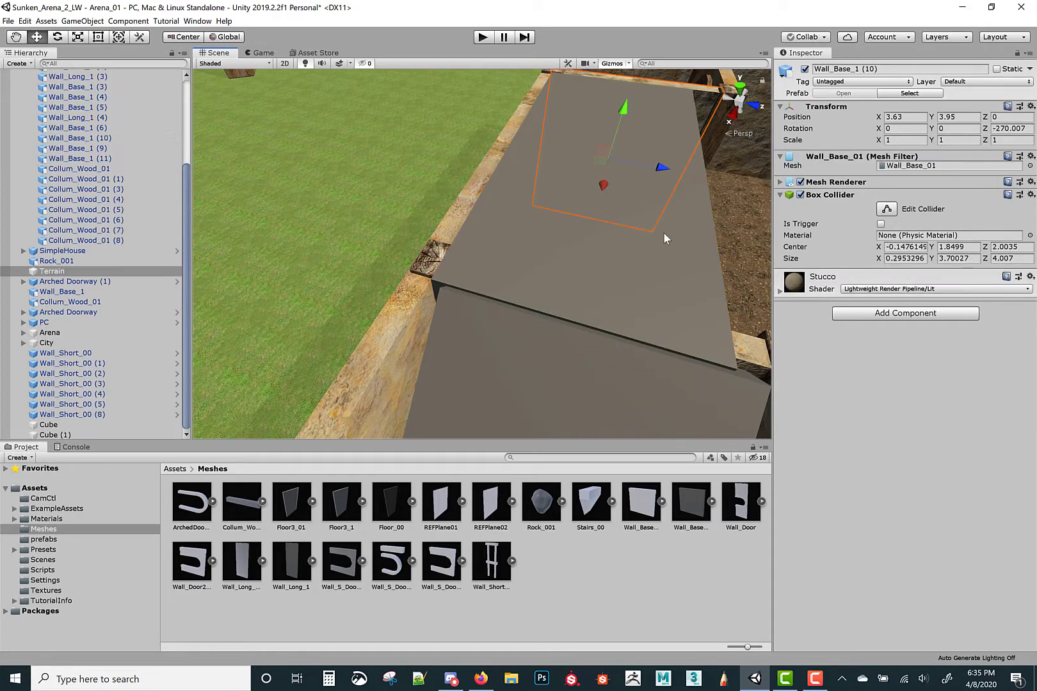
left_click(690, 254)
left_click_drag(651, 177, 697, 168)
left_click_drag(498, 138, 486, 60, "alt")
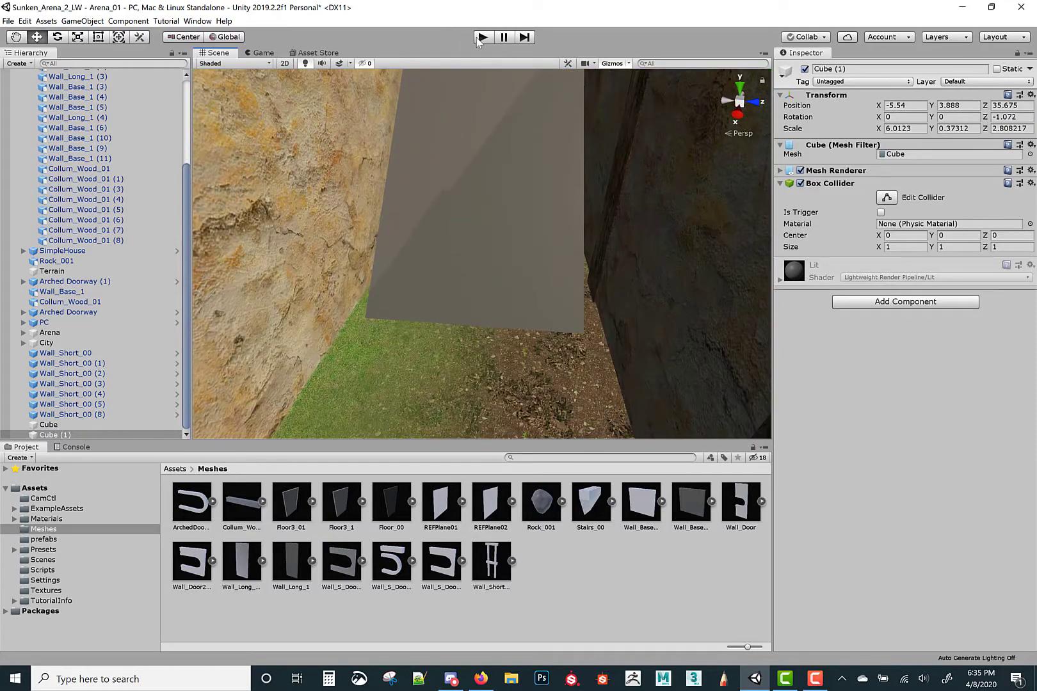
Run the scene in play mode, walk through the house towards the ramp, and stop the playtest
left_click(483, 38)
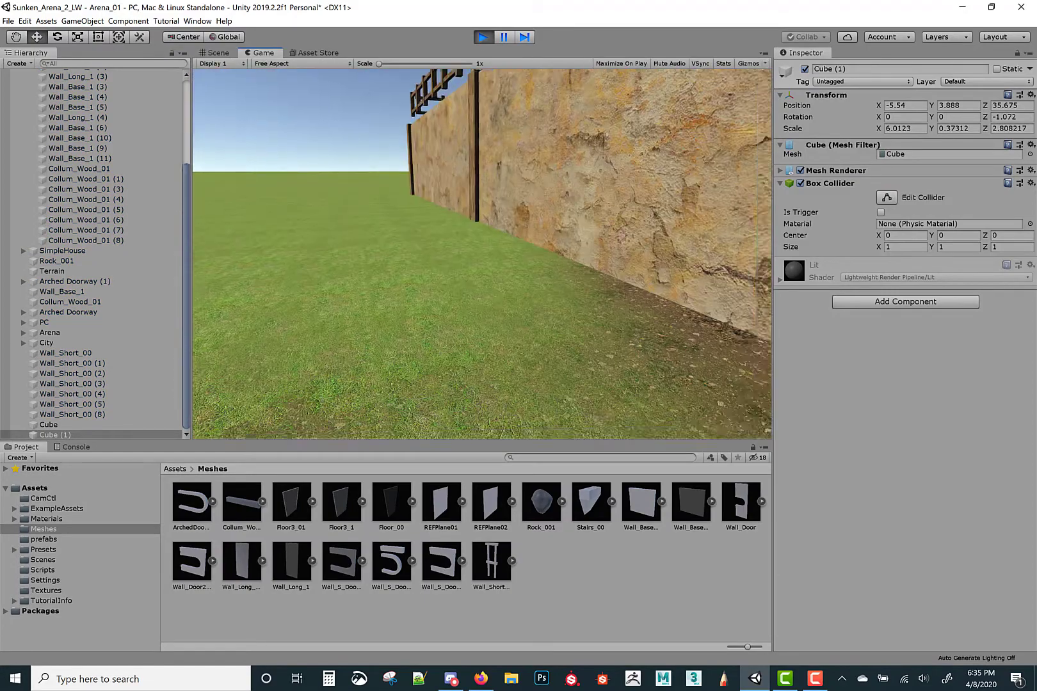
key("w")
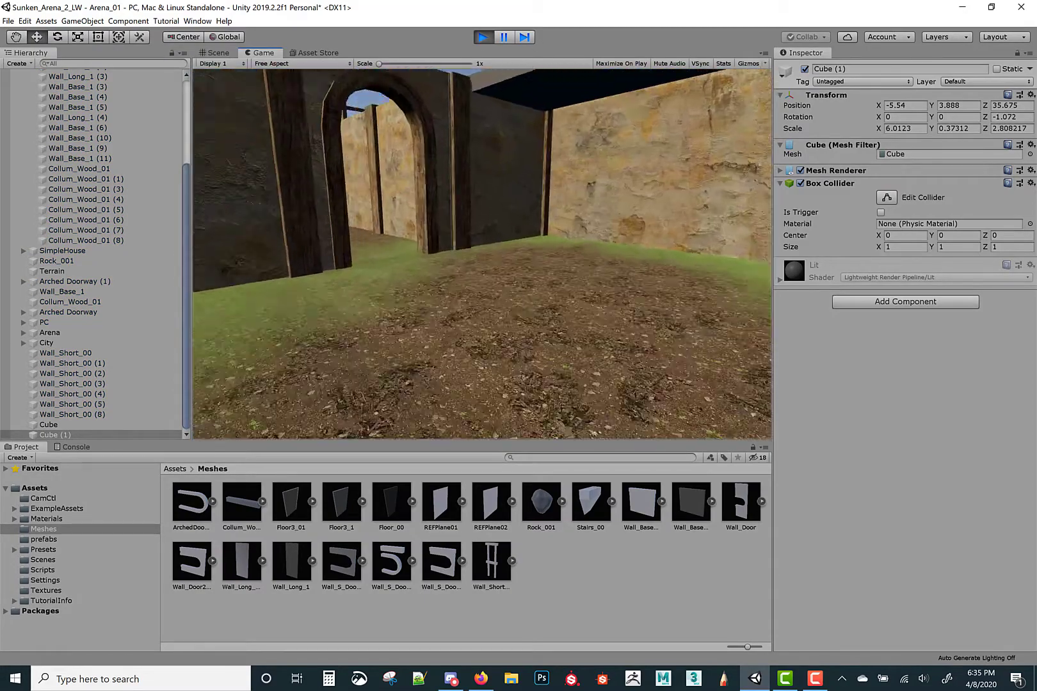
key("w")
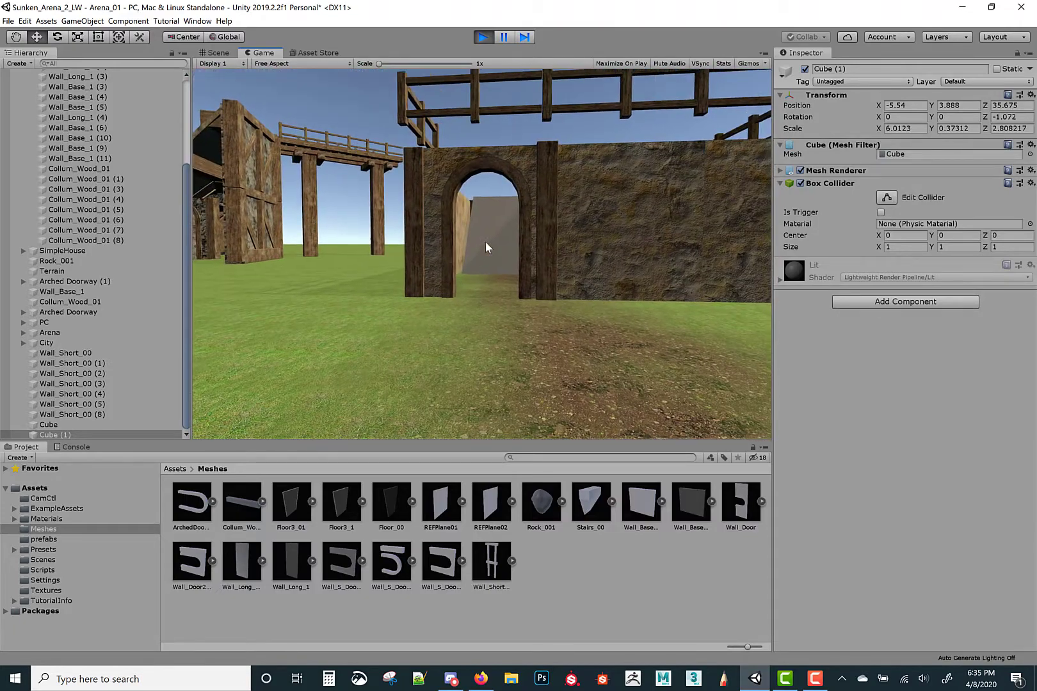
left_click(483, 36)
Delete the level slab at the upper end of the ramp
right_click_drag(493, 218, 524, 282)
key("e")
key("a")
key("Delete")
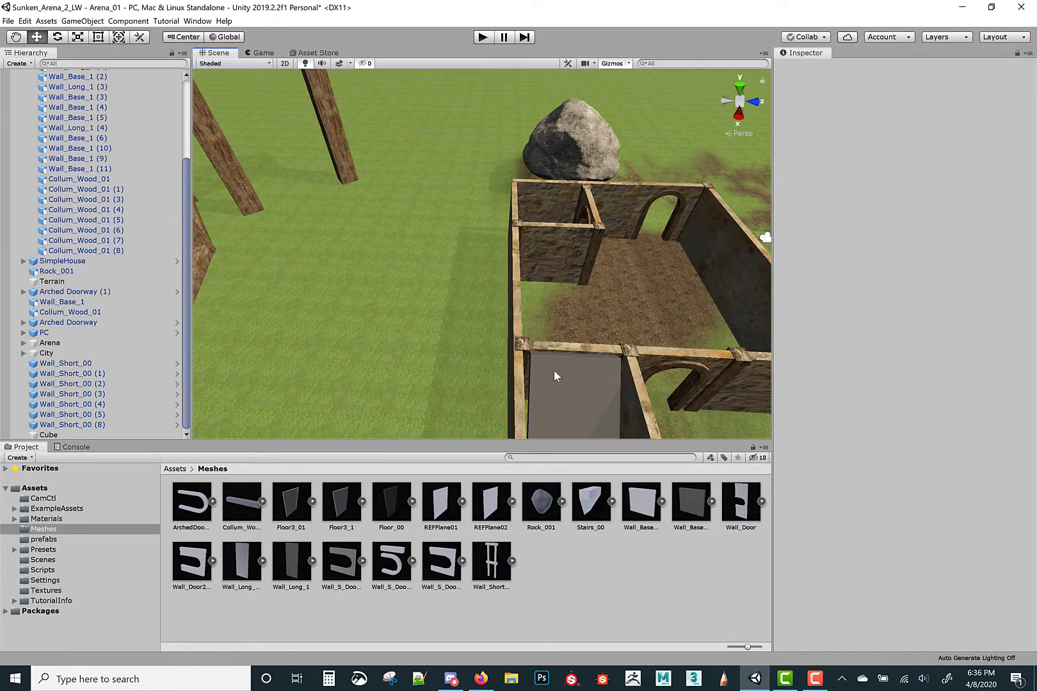
Widen the ramp to a Z scale of 3.339531 and move it out of the house to a Z position of 26.91
left_click(553, 370)
key("f")
key("r")
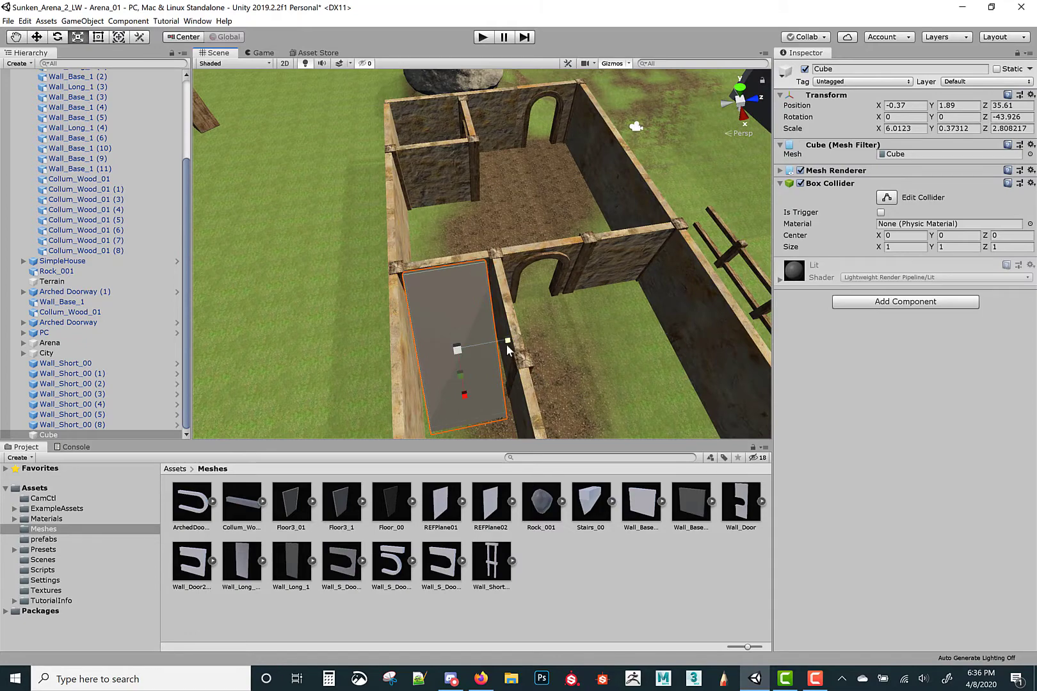
left_click_drag(507, 344, 258, 372)
key("w")
right_click_drag(344, 354, 628, 291)
left_click_drag(628, 293, 631, 225, "alt")
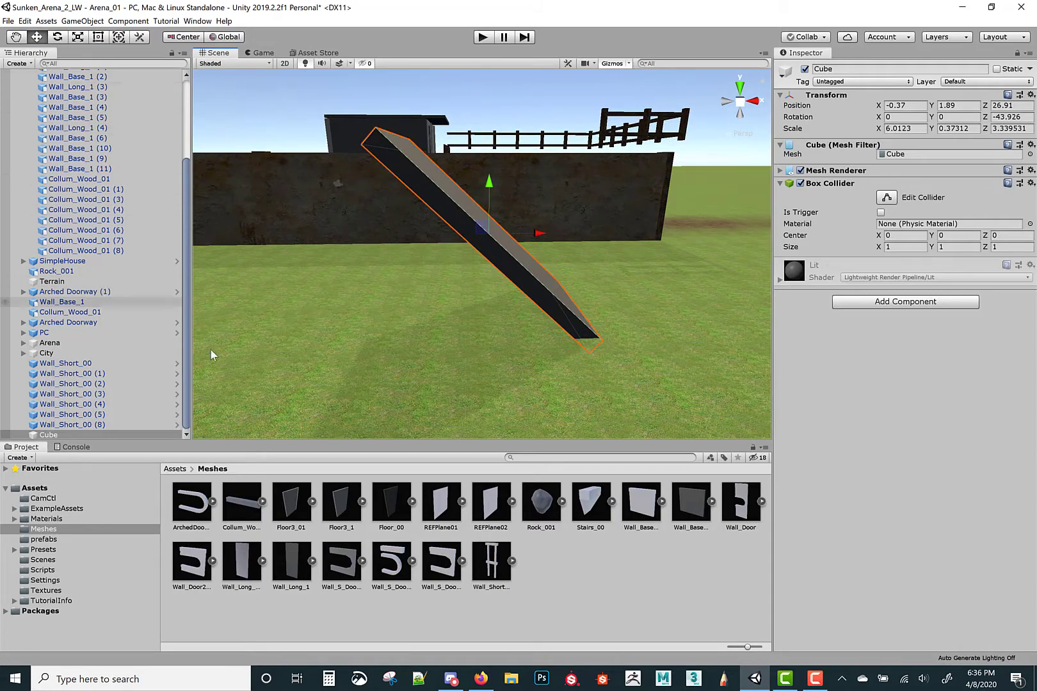
Add a new cube beneath the ramp and move it to a Z position of 26.42
left_click(72, 24)
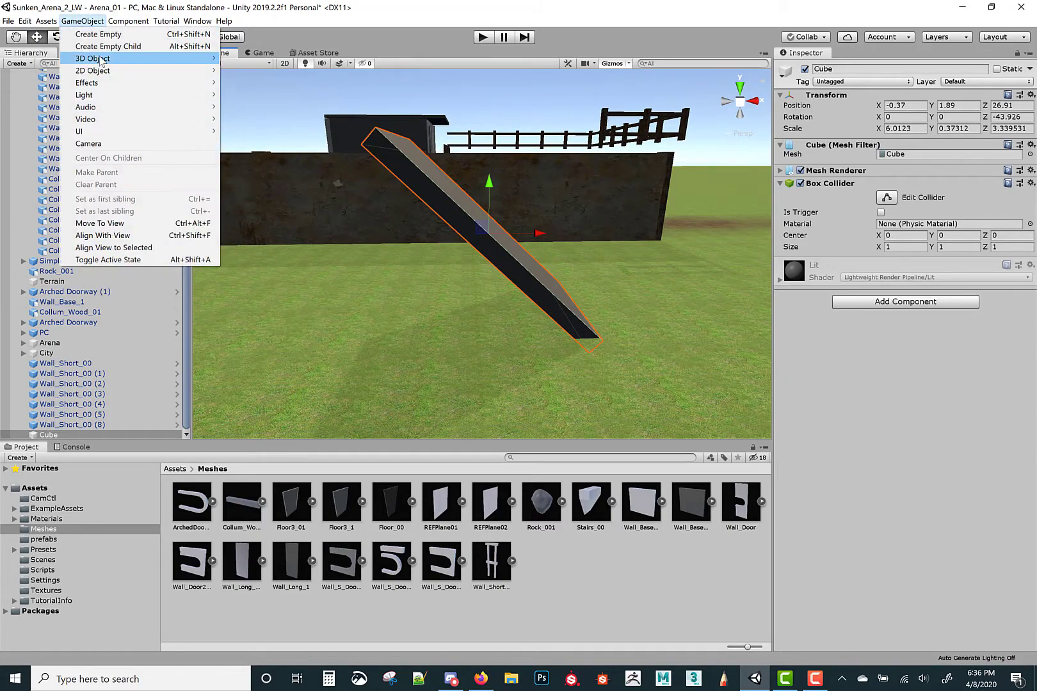
mouse_move(106, 61)
left_click(243, 58)
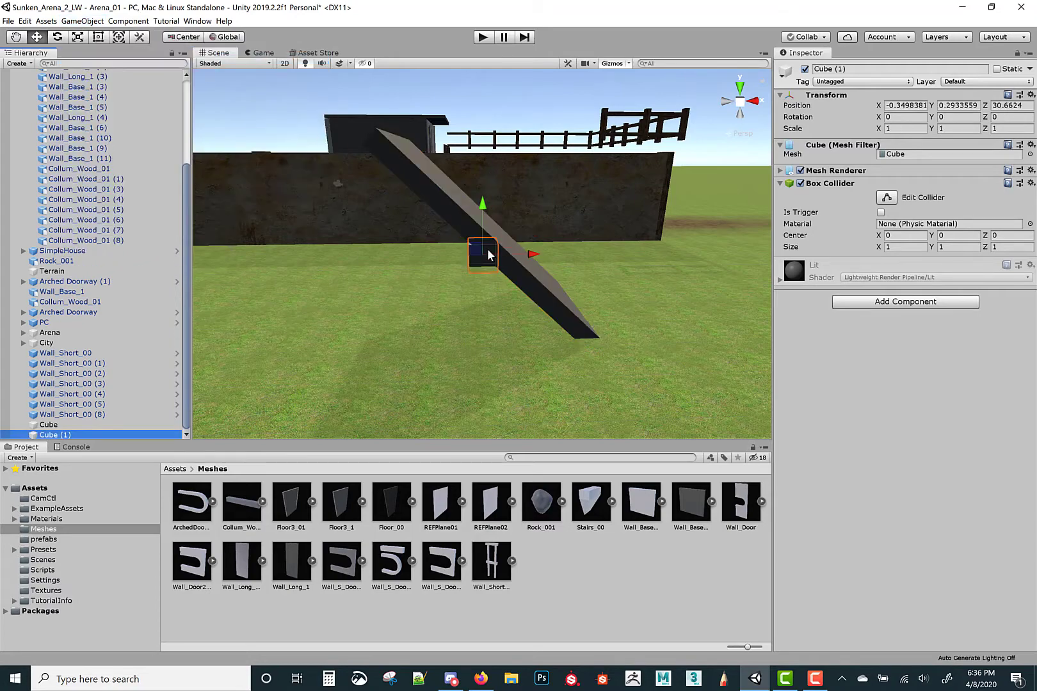
key("a")
right_click_drag(434, 301, 569, 317)
left_click_drag(357, 265, 333, 255)
Stretch the new cube to a Z scale of 4.1953 and flatten it to a Y scale of 0.12039
key("r")
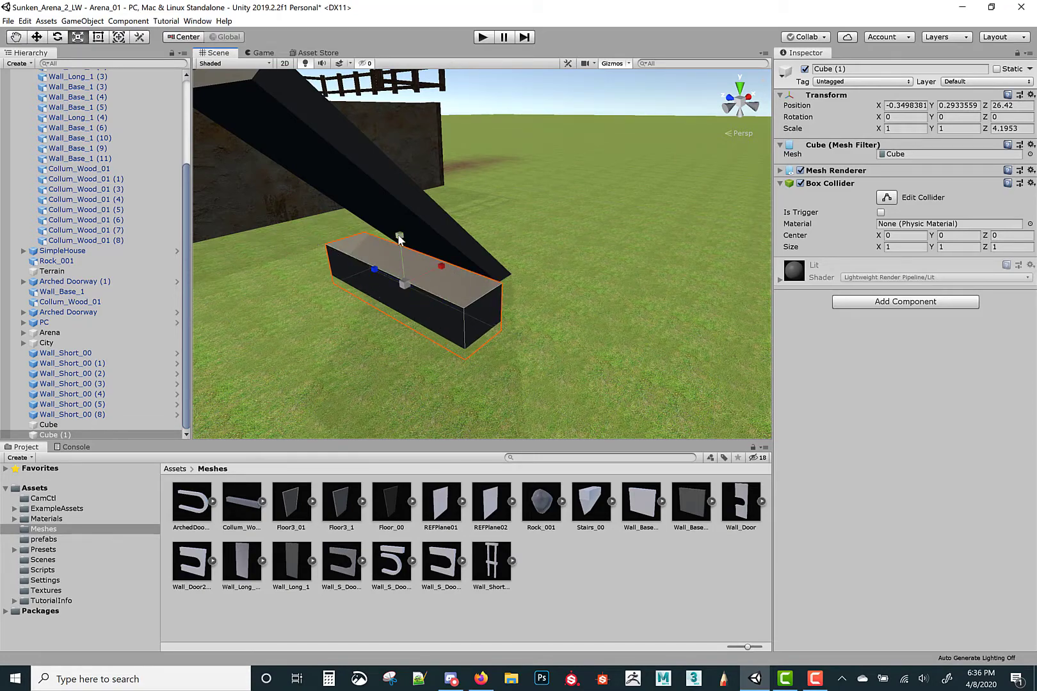
left_click_drag(399, 239, 413, 277)
key("e")
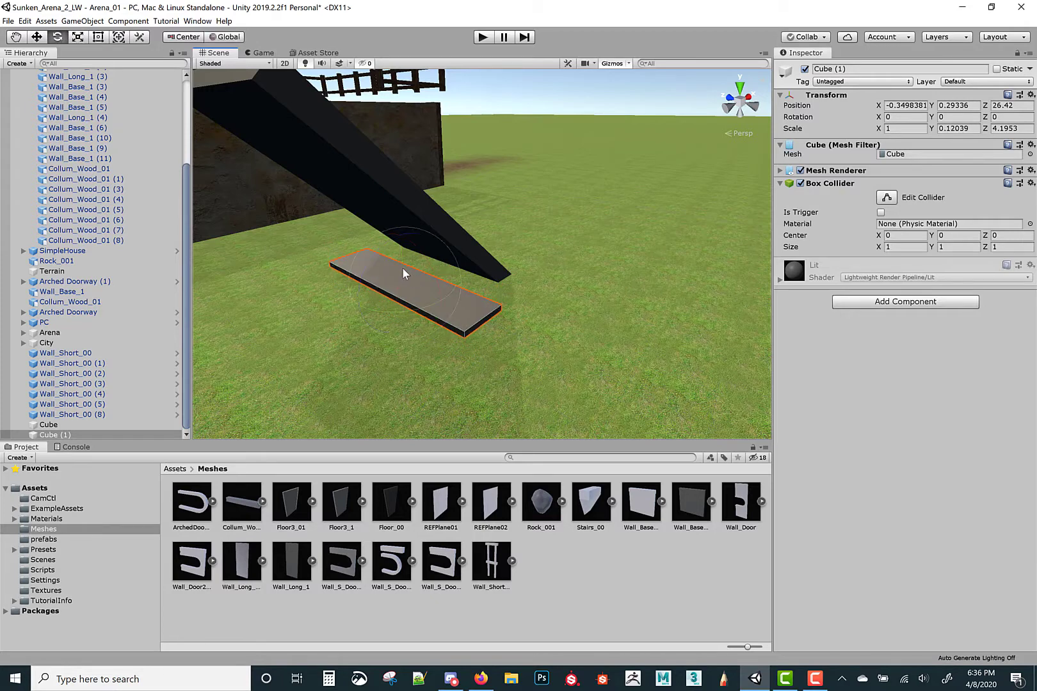
key("w")
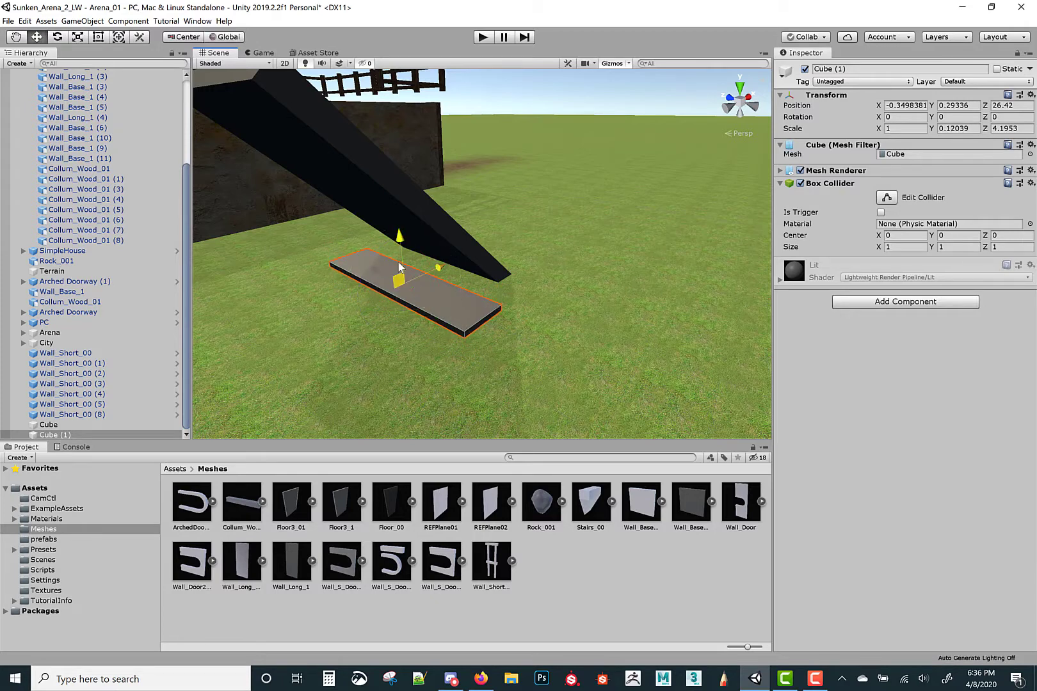
Raise the flat cube onto the ramp at X 0.09, Y 1.7, Z 26.92 and narrow it to a Z scale of 3.298029
left_click_drag(398, 261, 411, 207)
right_click_drag(444, 242, 524, 359)
left_click_drag(524, 361, 379, 302, "alt")
key("r")
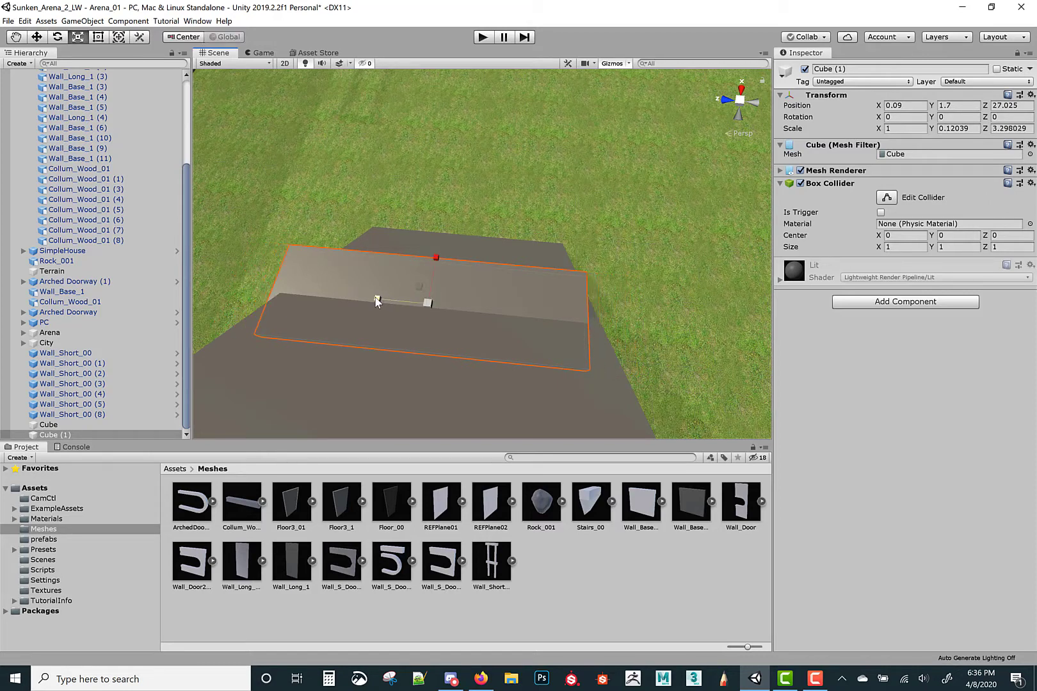
key("w")
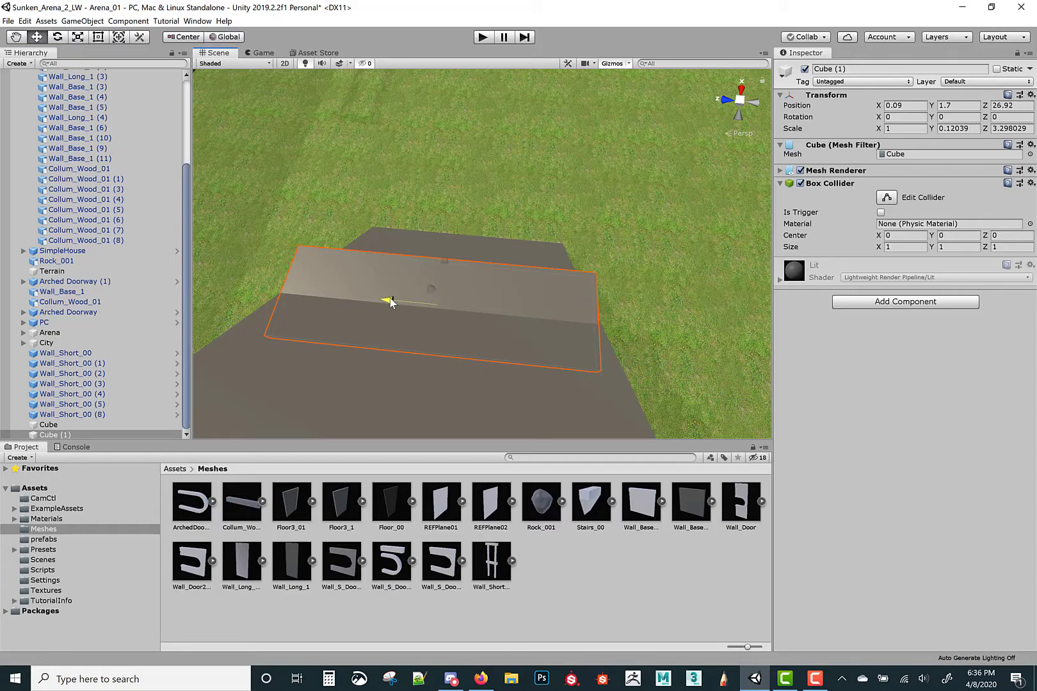
Lower the flat cube to the ramp's foot at X 2.19, Y 0.07 and shorten it to an X scale of 0.91089
left_click_drag(390, 304, 87, 137, "alt")
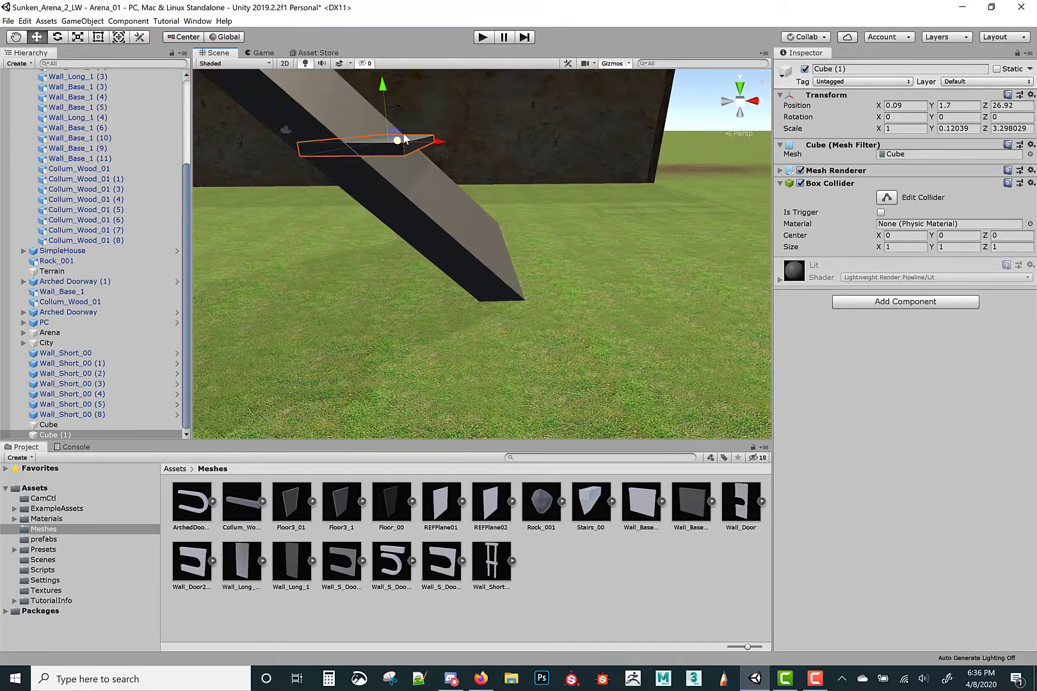
left_click_drag(398, 129, 571, 246)
key("r")
key("w")
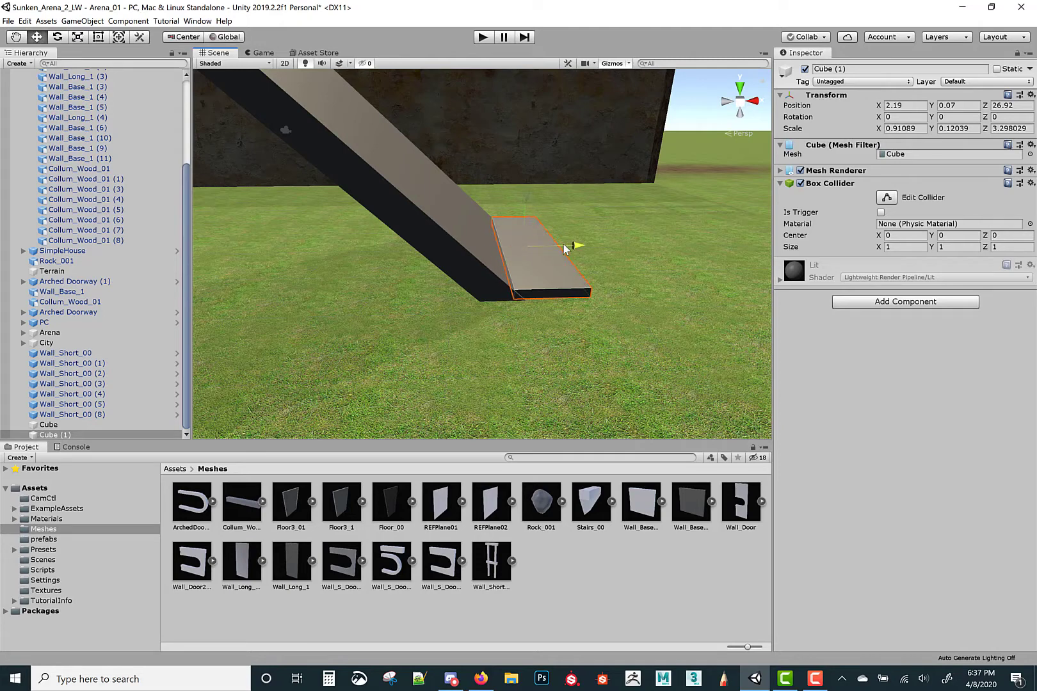
Thicken the cube into a stair step with a Y scale of 0.4388909 and place it at X 1.92, Y 0.2
key("r")
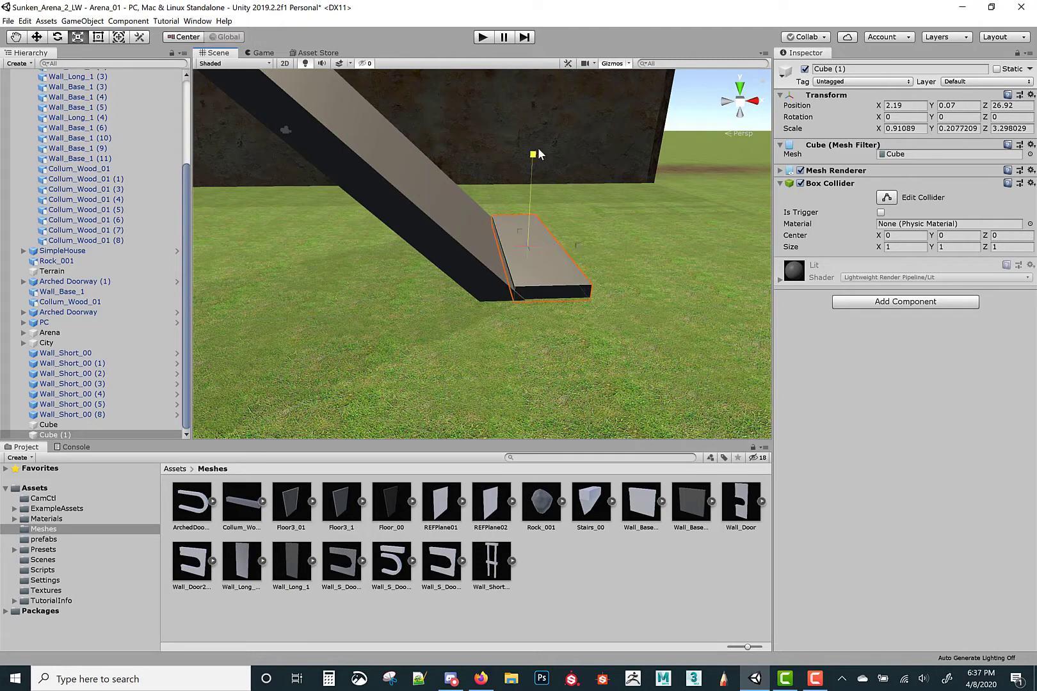
key("w")
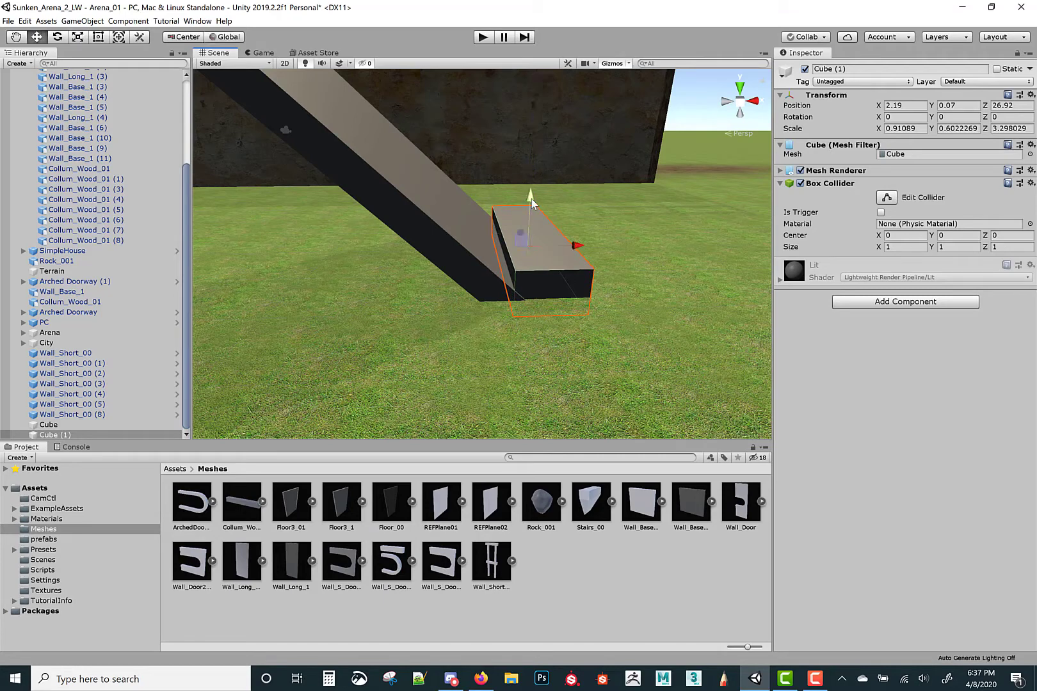
mouse_move(531, 198)
left_mouse_down()
mouse_move(519, 171)
mouse_move(521, 192)
mouse_move(518, 177)
mouse_move(537, 190)
left_mouse_up()
key("r")
key("w")
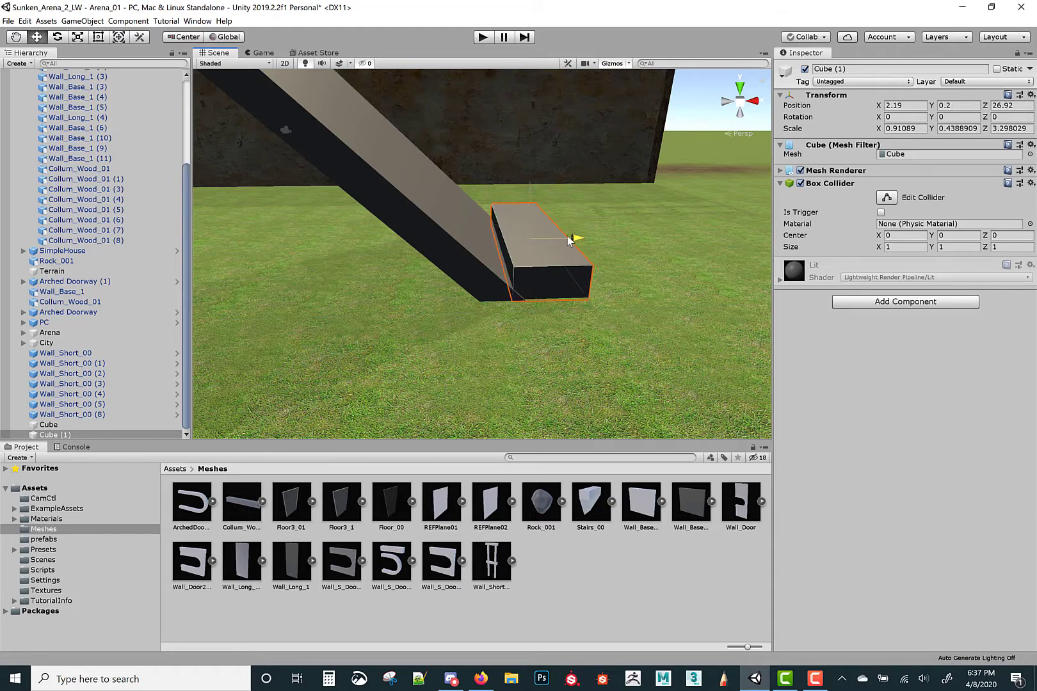
left_click_drag(566, 240, 562, 237)
Duplicate the step and place the copy as a second tread at X 1.03, Y 0.61
key("ctrl+d")
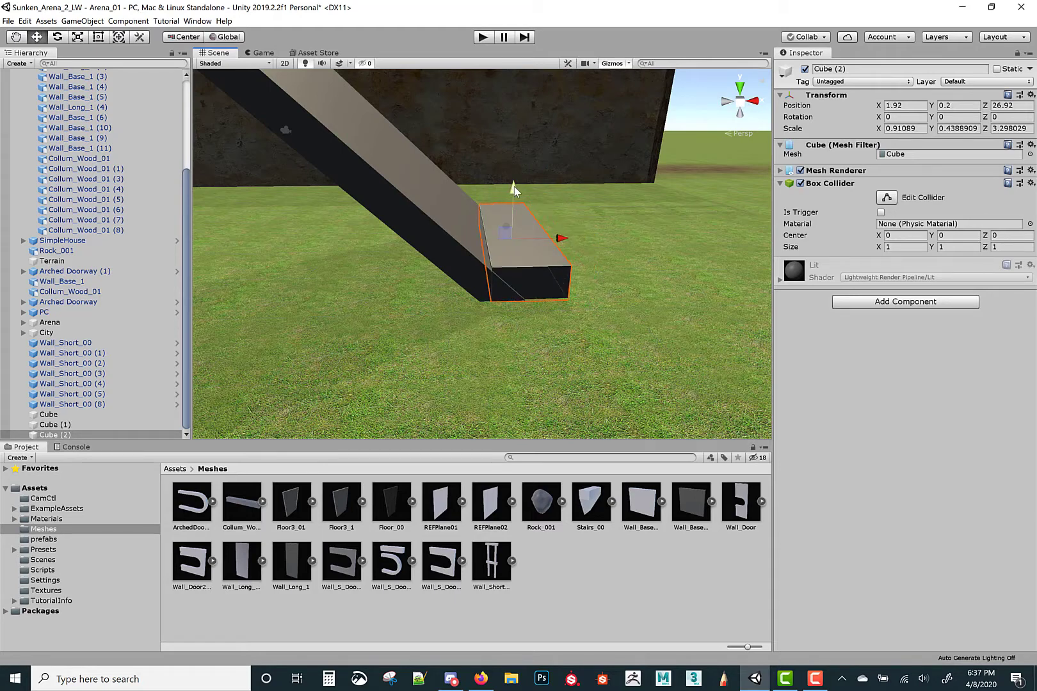
mouse_move(513, 187)
left_mouse_down()
mouse_move(519, 139)
mouse_move(518, 167)
left_mouse_up()
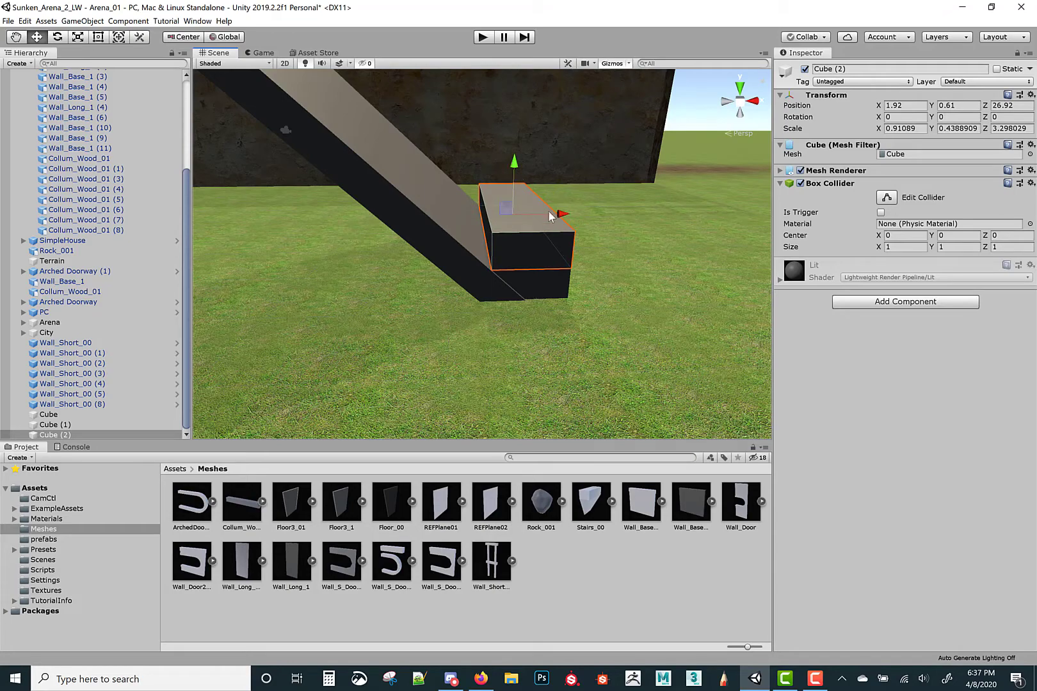
left_click_drag(560, 215, 497, 218)
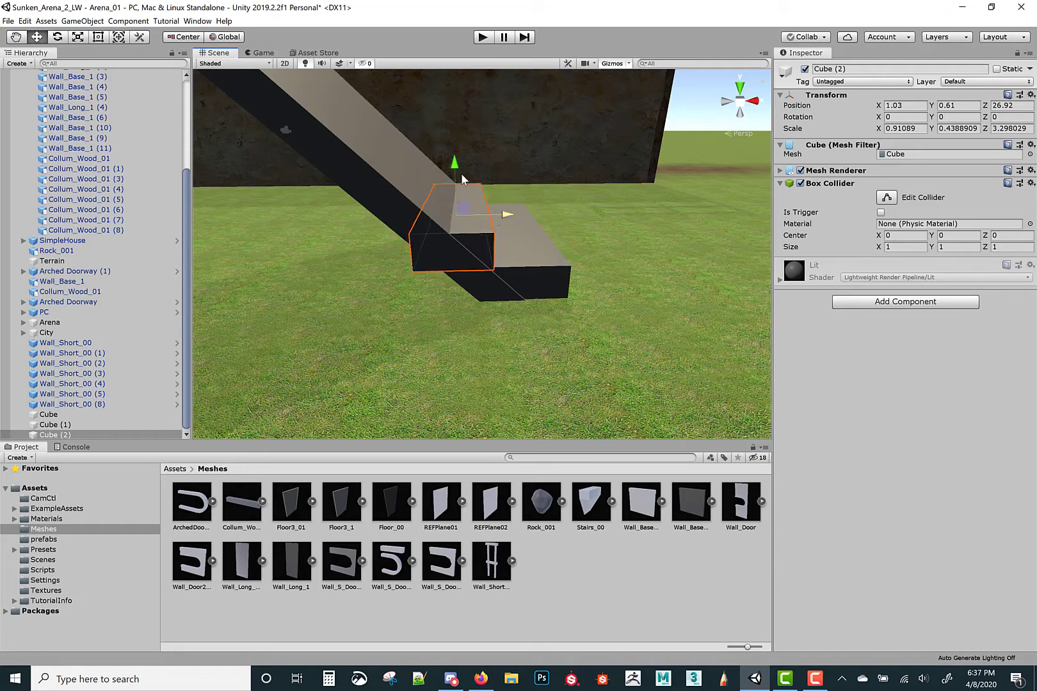
left_click_drag(456, 176, 402, 158)
key("ctrl+z")
Select both steps and move them together away from the ramp, bringing the upper one to X 1.79
left_click_drag(459, 210, 477, 275, "alt")
left_click(480, 269)
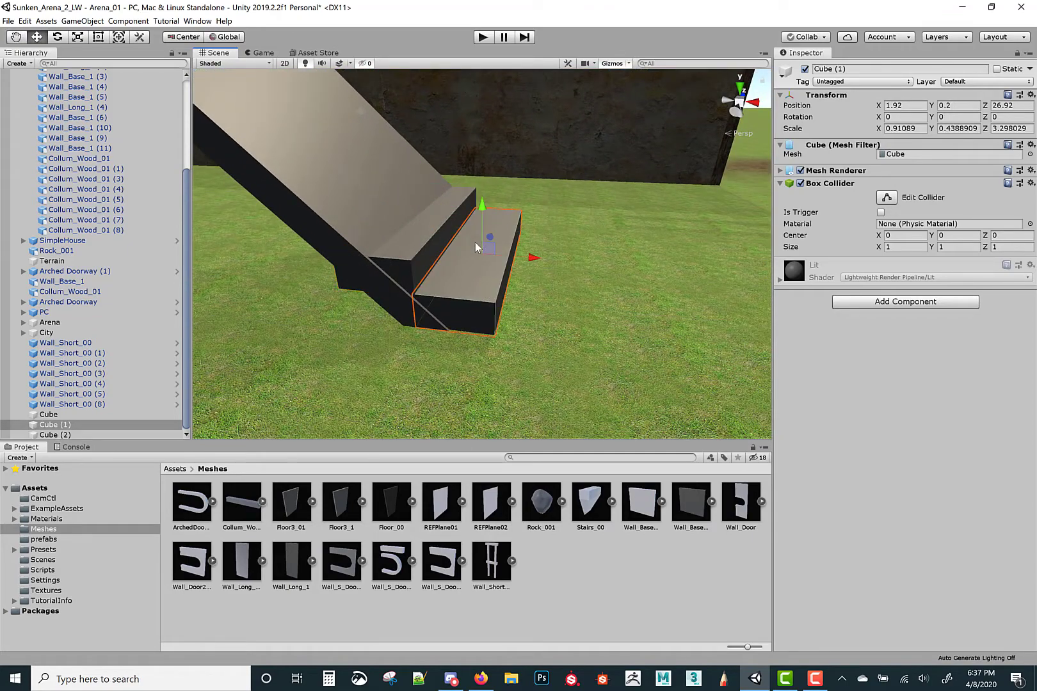
left_click(421, 256, "shift")
left_click_drag(421, 256, 549, 286, "alt")
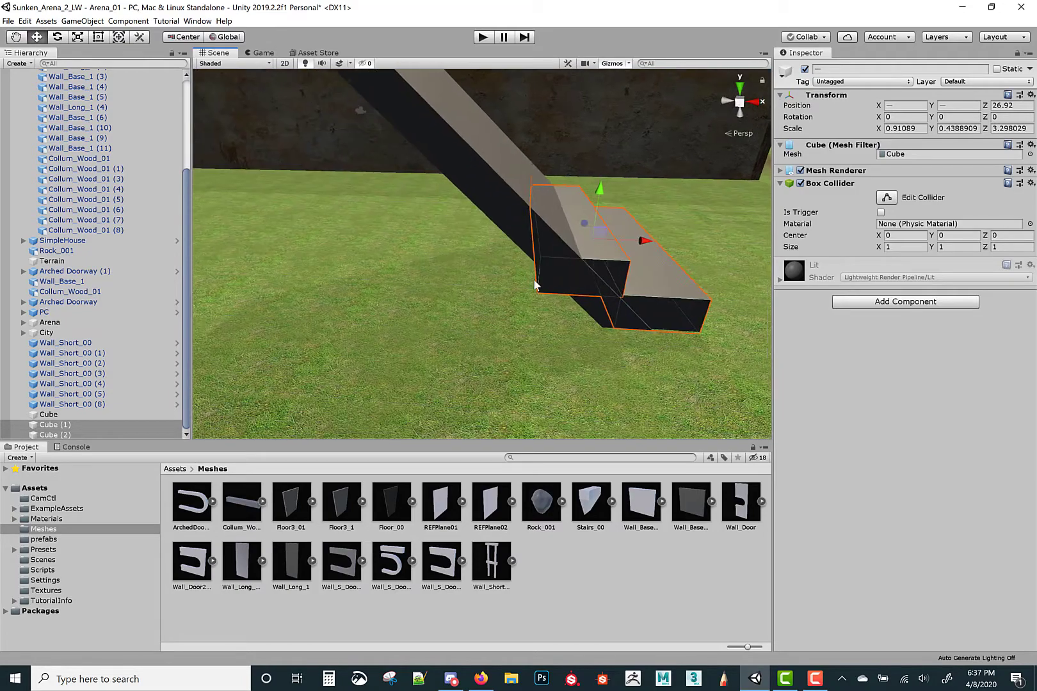
left_click_drag(643, 243, 686, 244)
right_click_drag(686, 244, 685, 251)
key("w")
key("s")
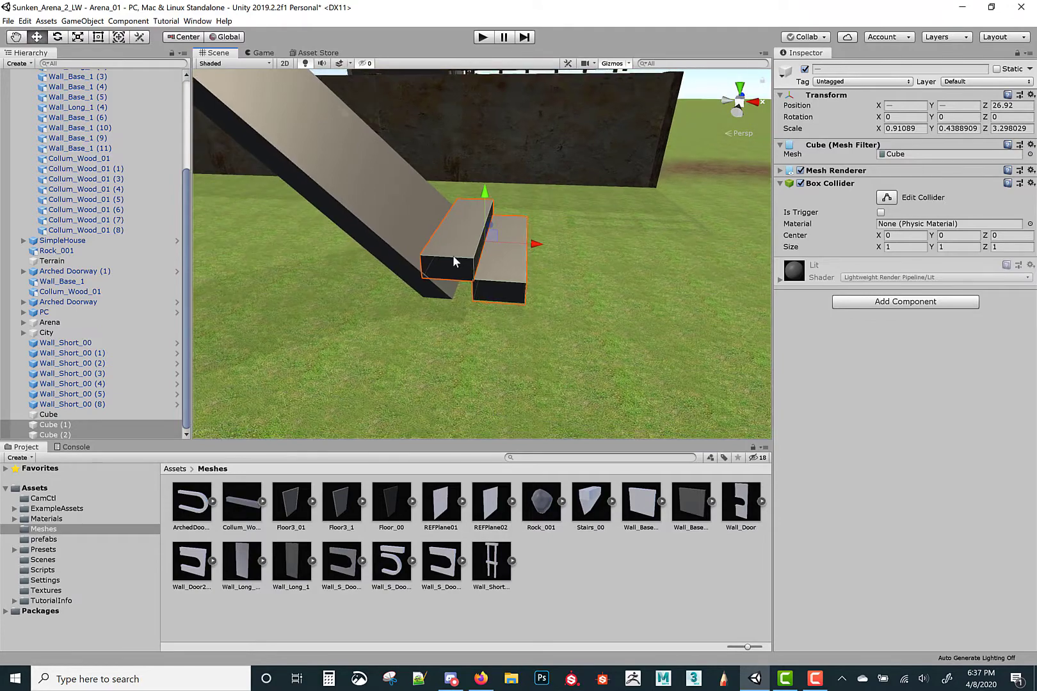
Align the upper step's lower front corner with the adjoining upper corner of the lower step
left_click(453, 255)
right_click_drag(453, 255, 477, 257)
key("w")
scroll(477, 257, "up", 2)
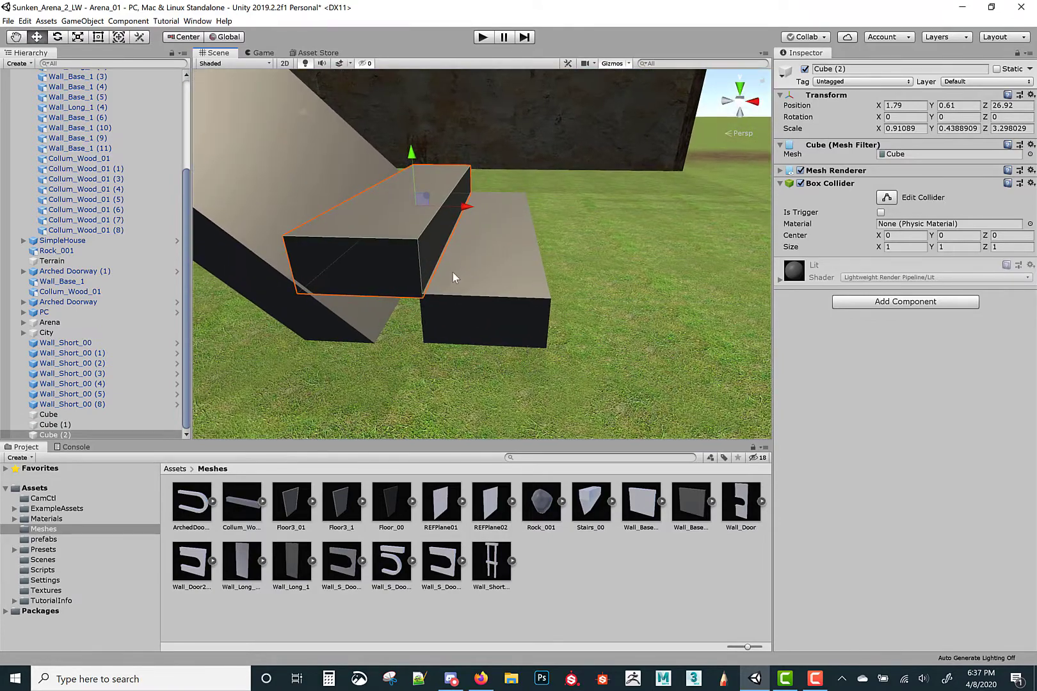
left_click_drag(423, 290, 424, 292)
right_click_drag(475, 278, 484, 248)
Duplicate the pair of steps and move the copies up and back along the ramp's slope
left_click(473, 274, "shift")
key("s")
scroll(485, 248, "up", 1)
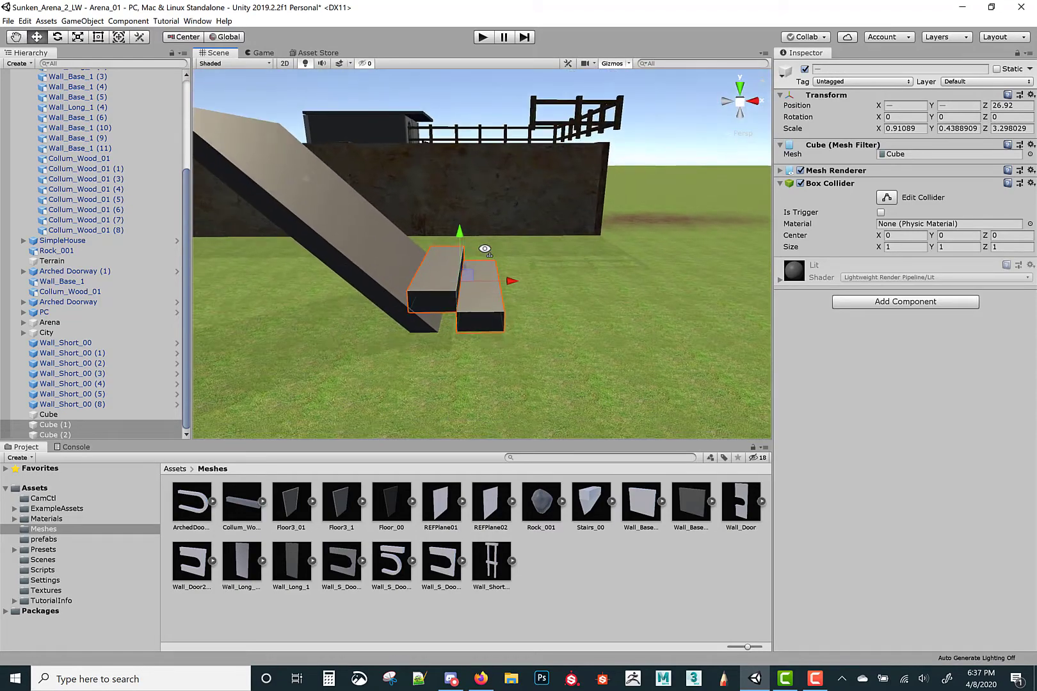
key("ctrl+d")
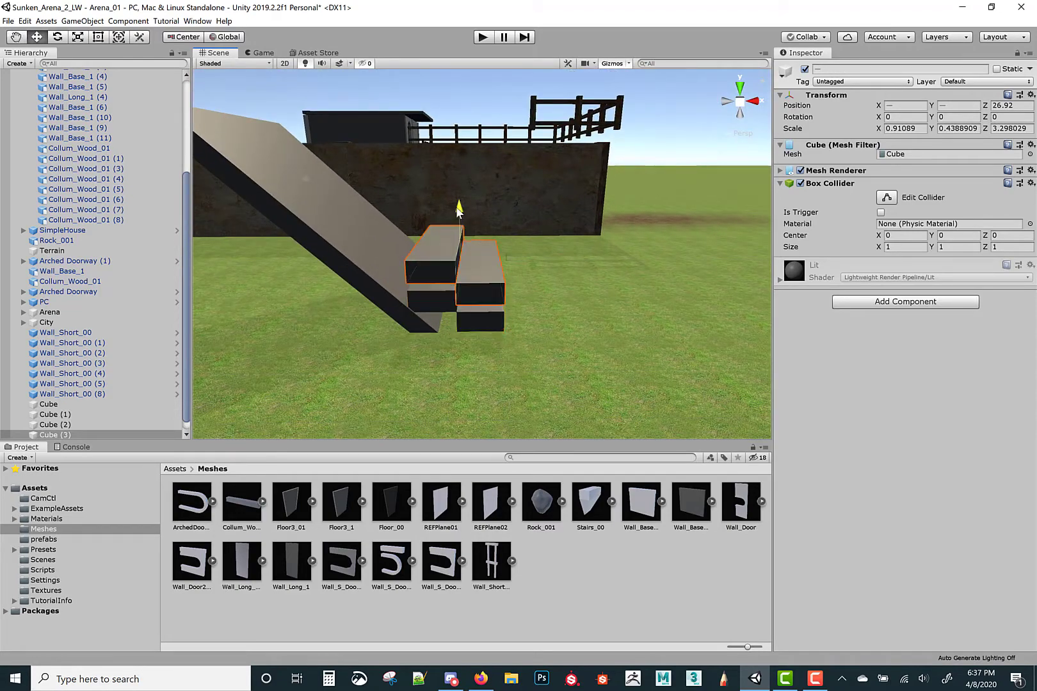
left_click_drag(458, 211, 454, 203)
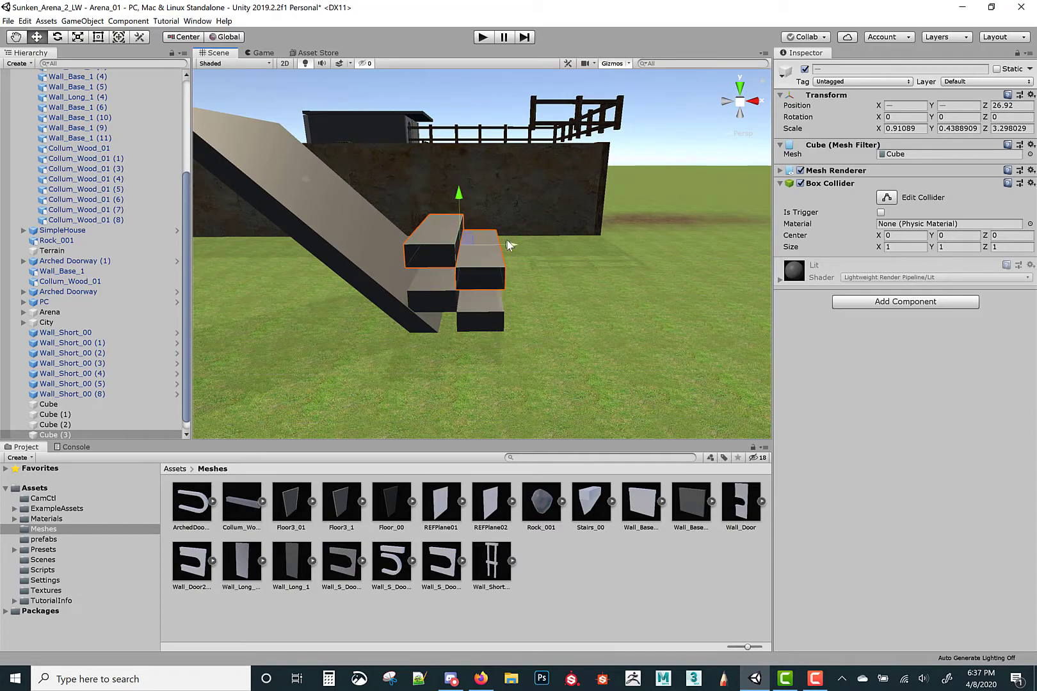
left_click_drag(507, 245, 426, 242)
Vertex-snap the copied pair's lower corner to the adjoining corner of the original upper step
scroll(370, 238, "up", 10)
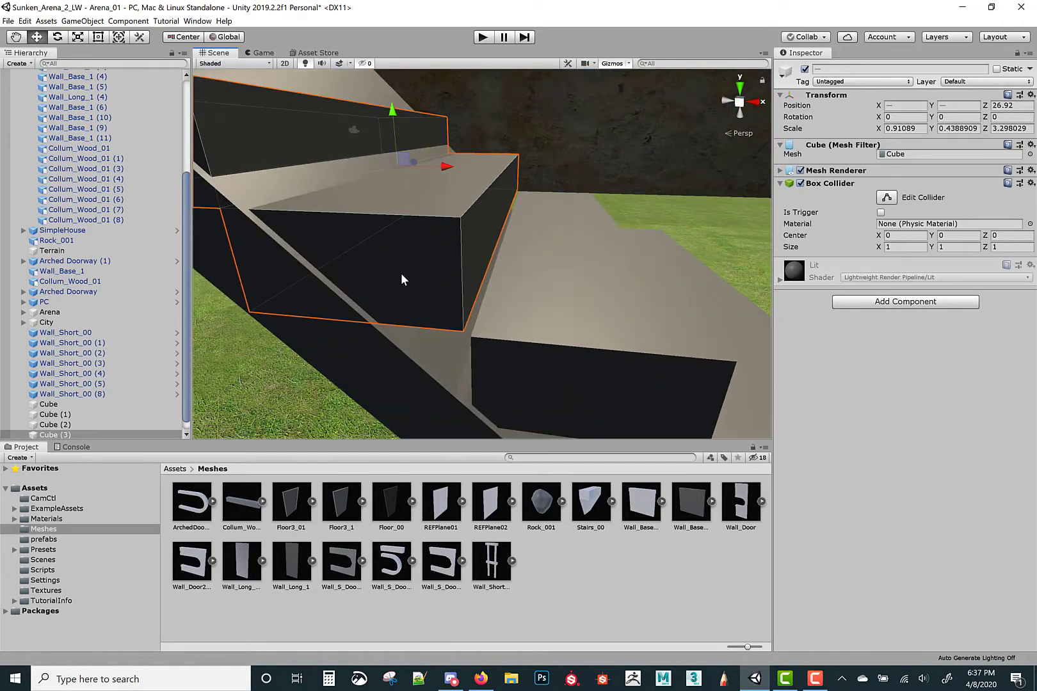
key("v")
left_click_drag(471, 333, 480, 336)
right_click_drag(480, 336, 498, 309)
key("s")
left_click_drag(498, 309, 522, 361, "alt")
right_click_drag(522, 361, 512, 372)
key("s")
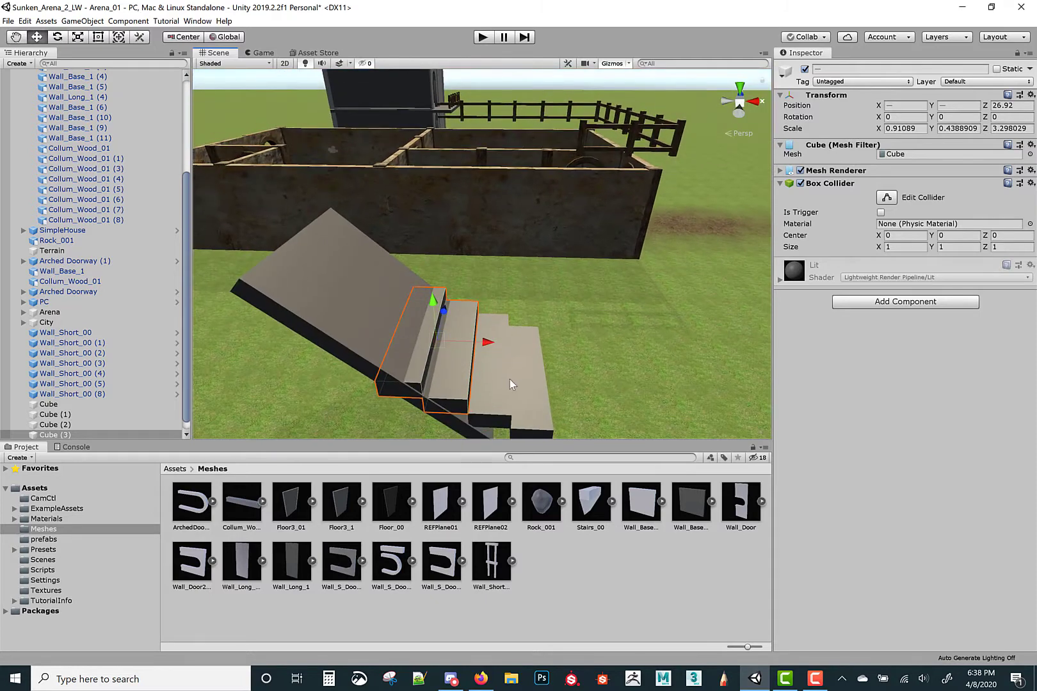
Duplicate all four steps and raise the copies to continue the staircase along the ramp
left_click(500, 382, "shift")
left_click(538, 391, "shift")
key("ctrl+d")
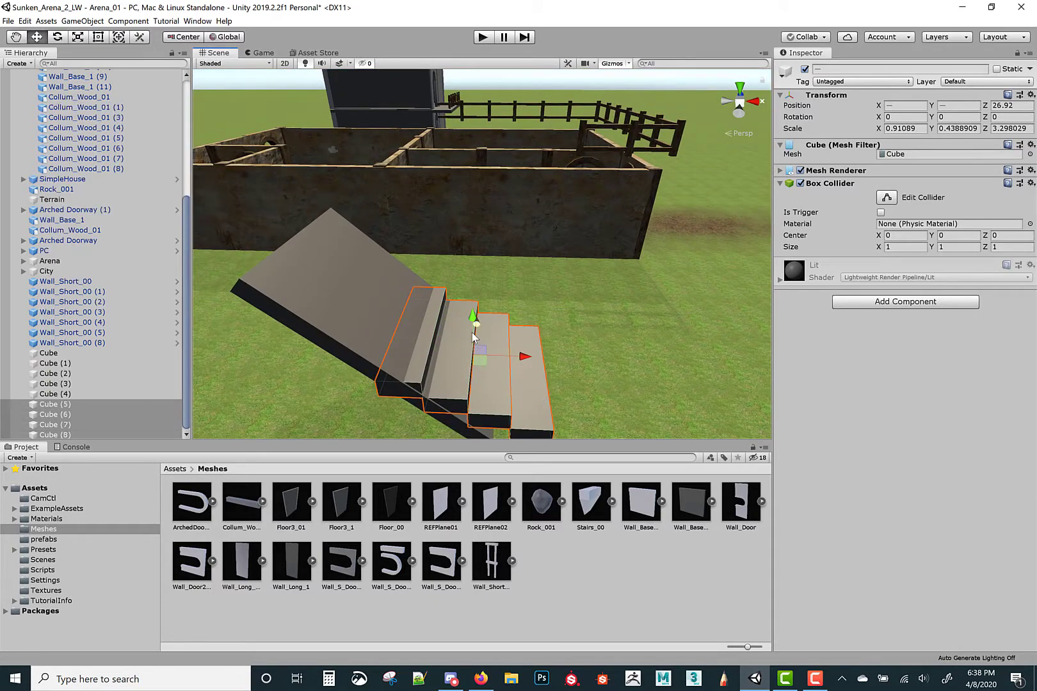
left_click_drag(472, 323, 466, 271)
left_click_drag(523, 306, 551, 302)
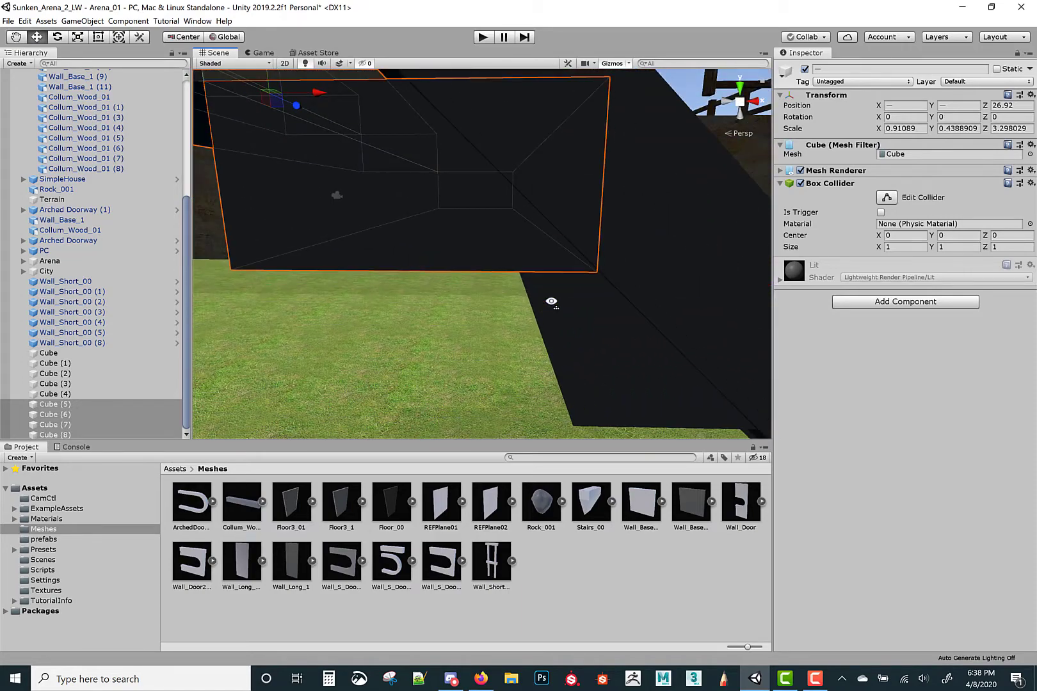
left_click(218, 64)
left_click(217, 82)
left_click(205, 67)
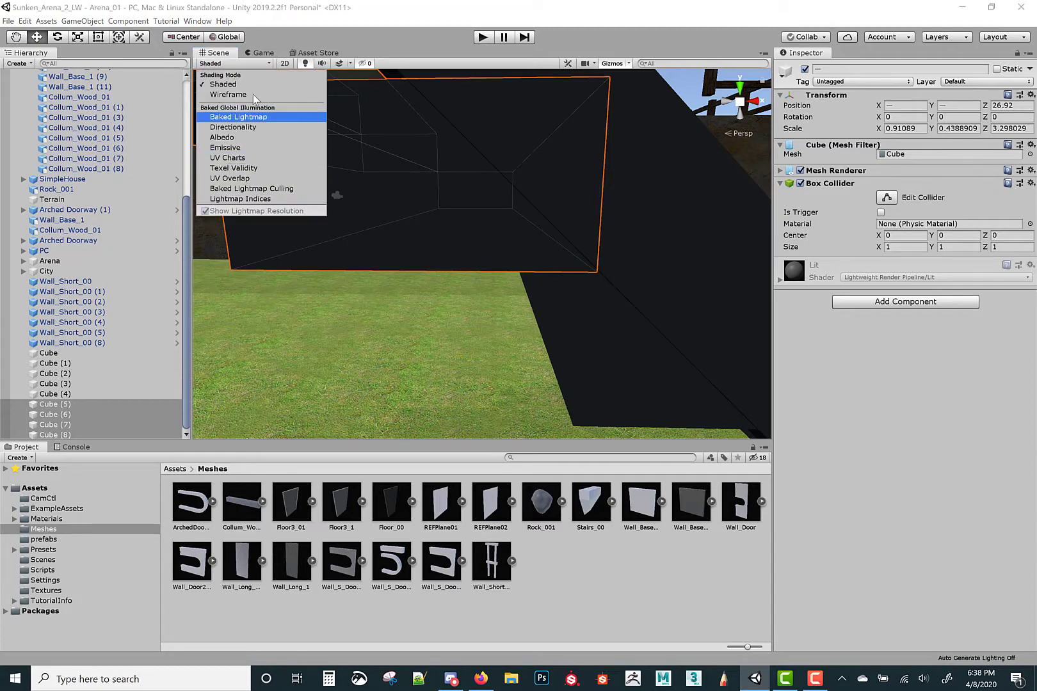
left_click(224, 94)
left_click_drag(597, 292, 666, 294, "alt")
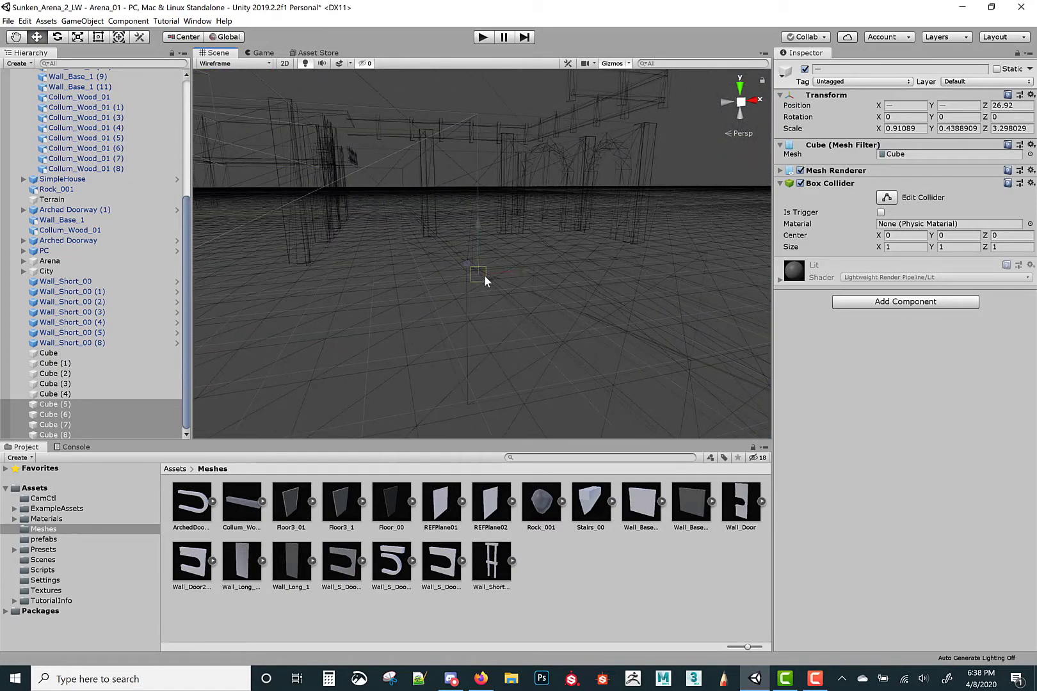
left_click_drag(484, 274, 529, 297)
key("ctrl+z")
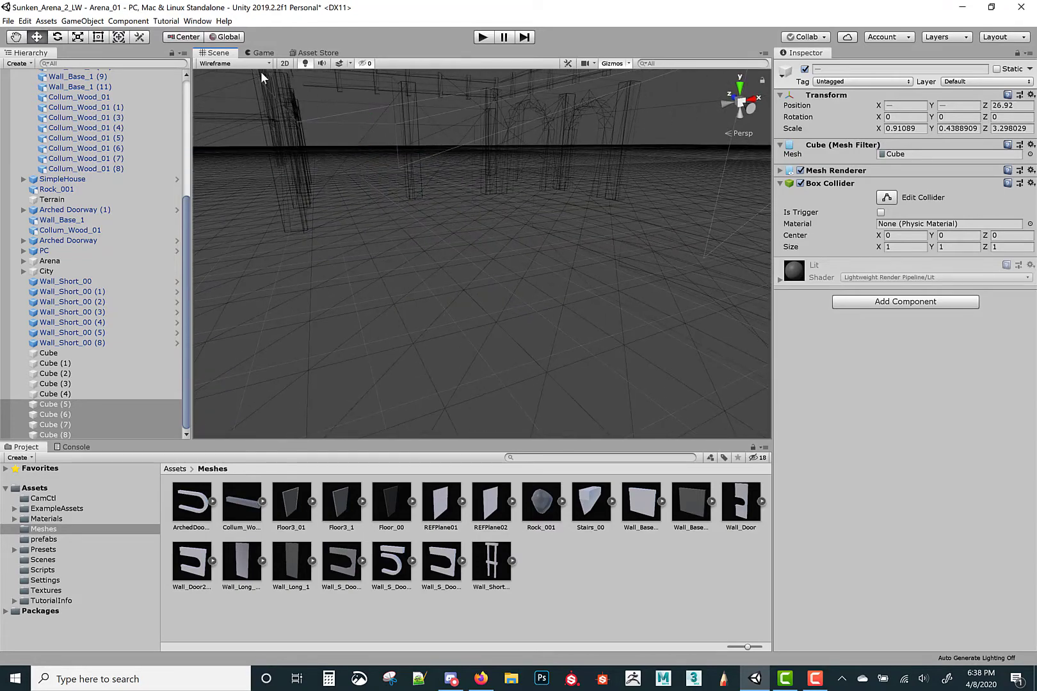
left_click(238, 64)
left_click(237, 85)
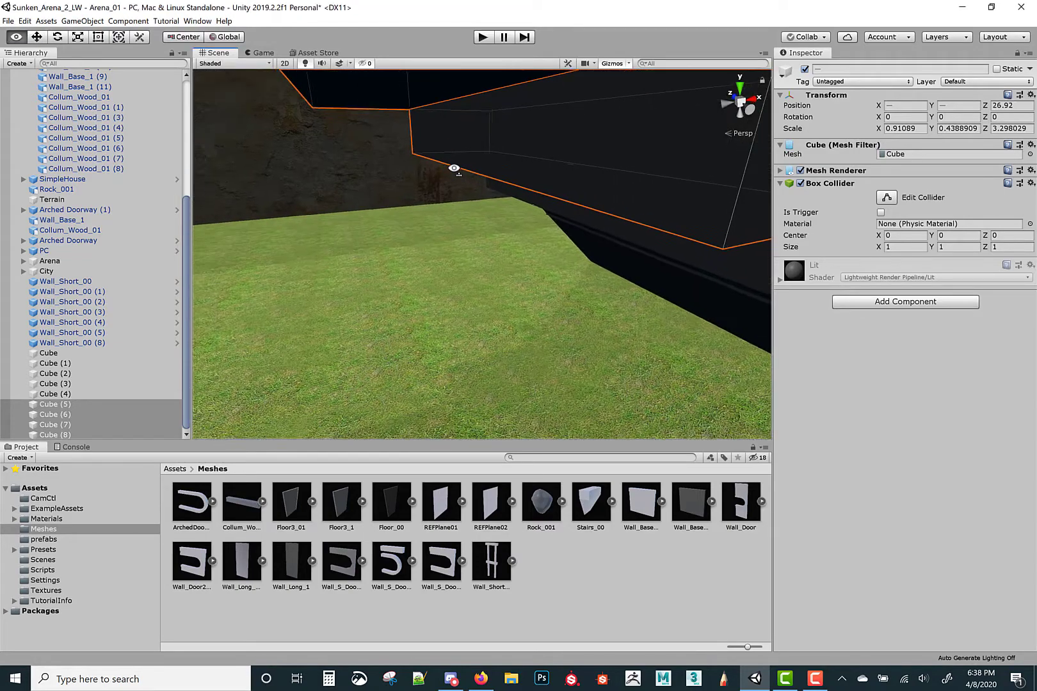
Hide the sloped ramp cube by disabling its Mesh Renderer while keeping its Box Collider
key("s")
right_click_drag(454, 167, 425, 162)
left_click(423, 161)
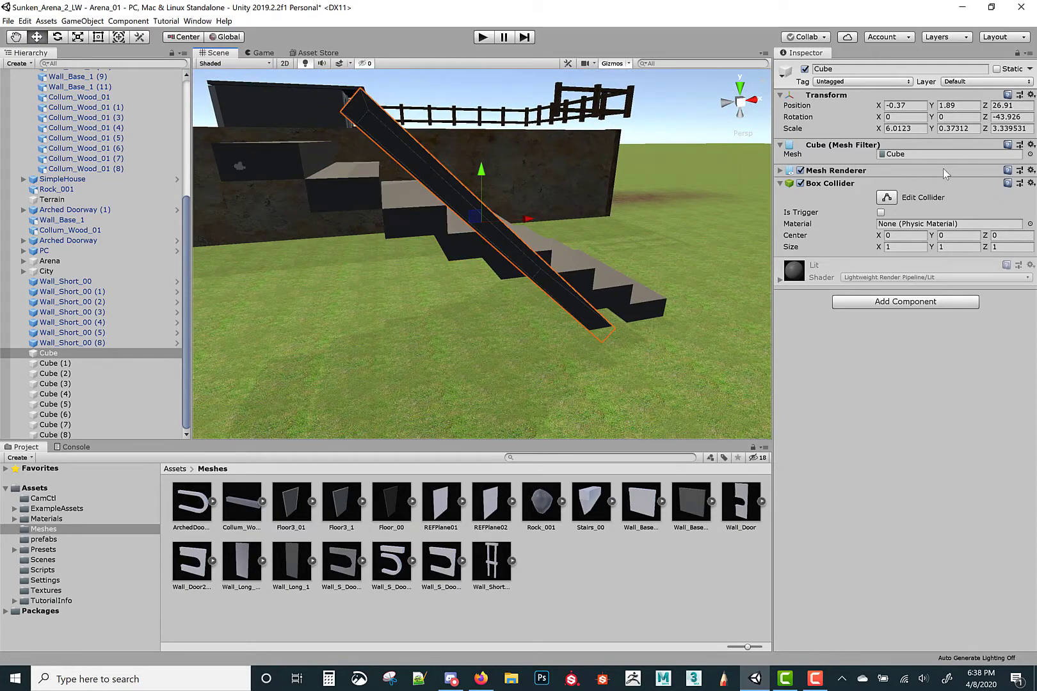
left_click(801, 171)
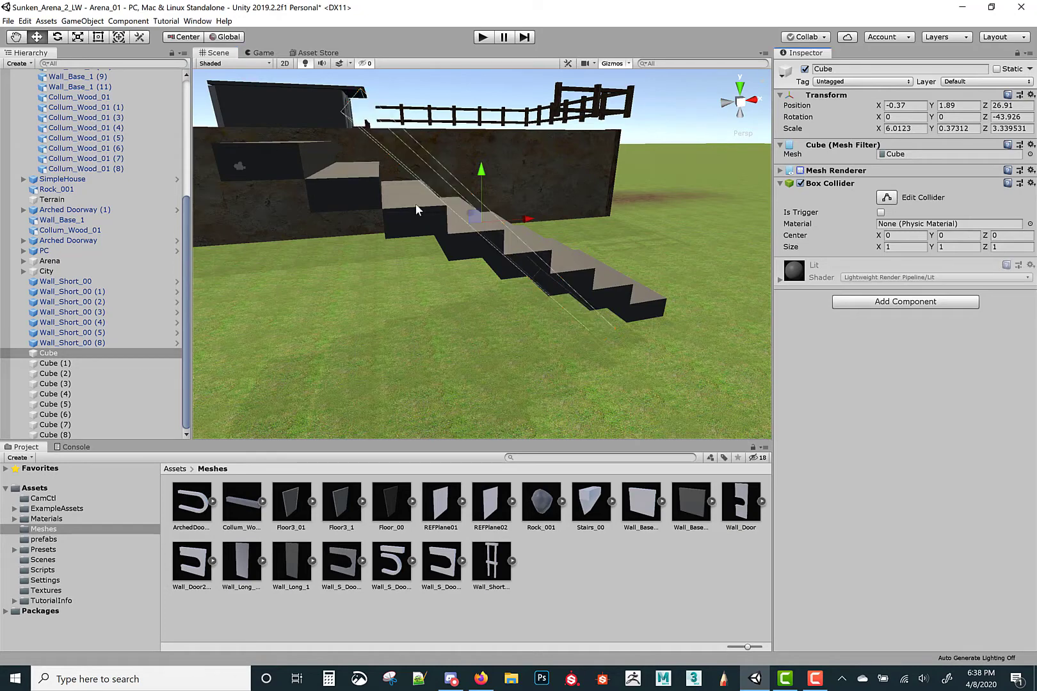
Select all eight stair-step cubes together, from the uppermost one down to the lowest
left_click(280, 165)
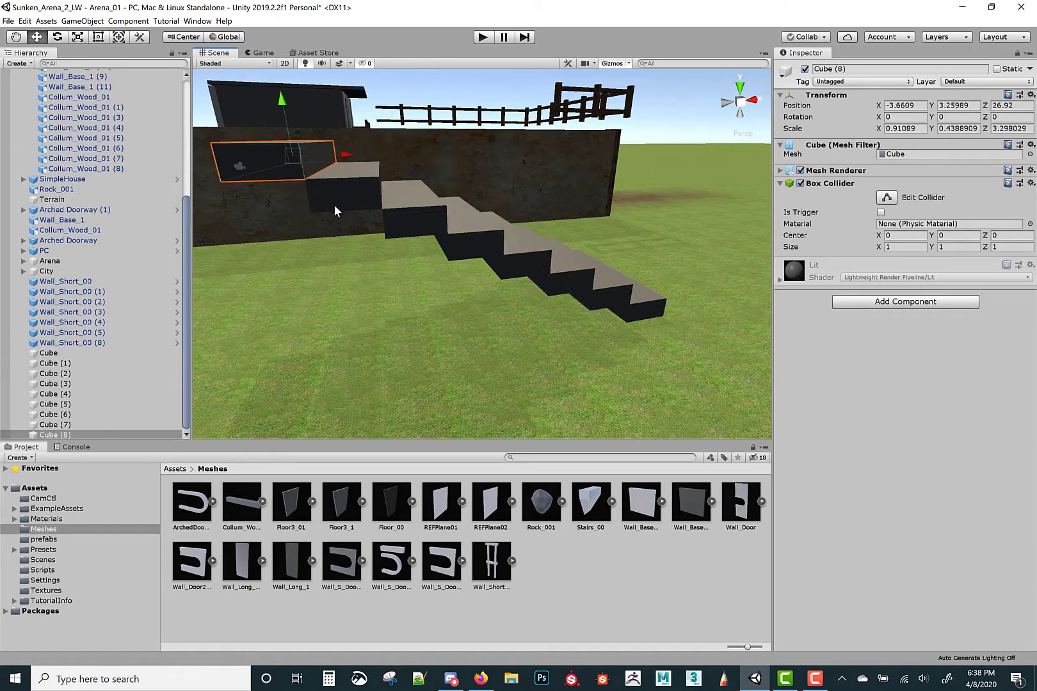
left_click(334, 205, "shift")
left_click(411, 224, "shift")
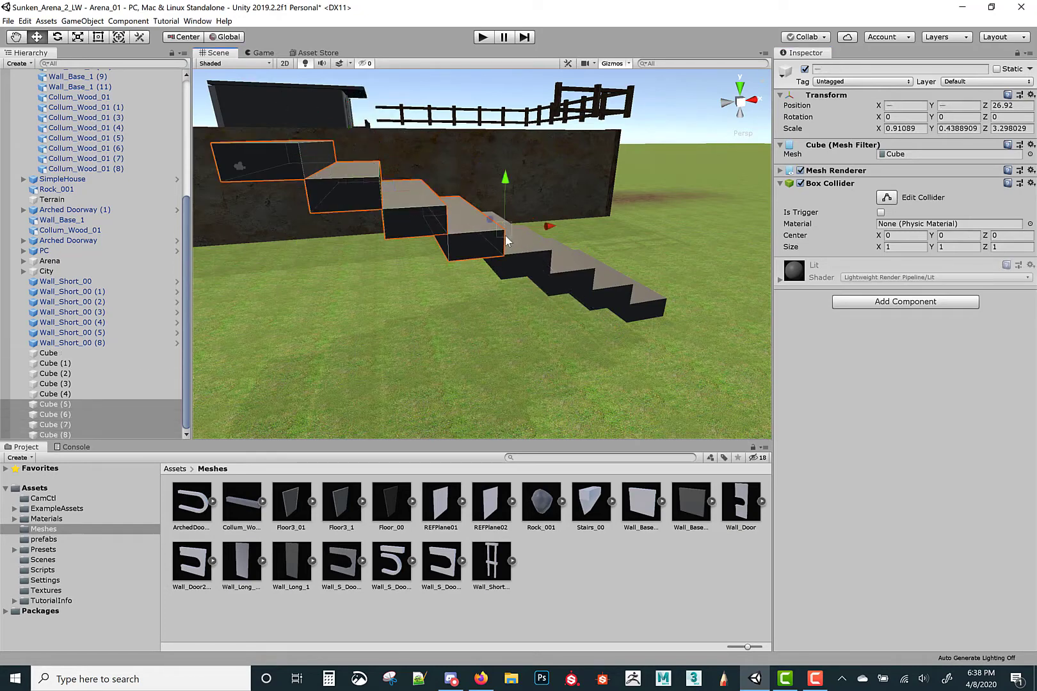
left_click(498, 254, "shift")
key("f")
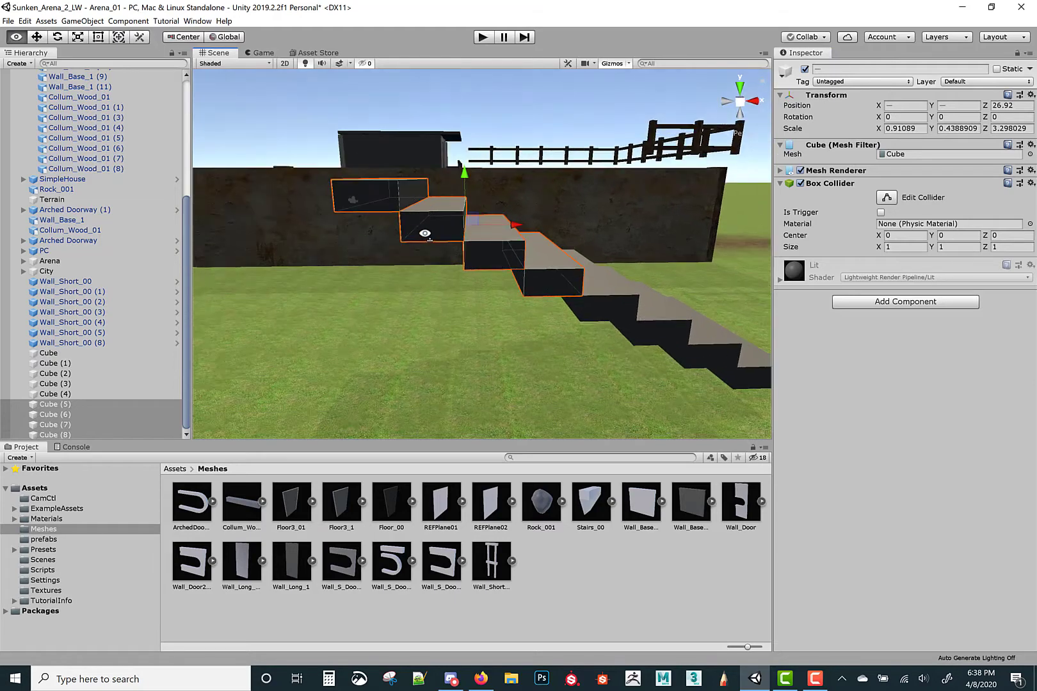
left_click(580, 297, "shift")
left_click(647, 334, "shift")
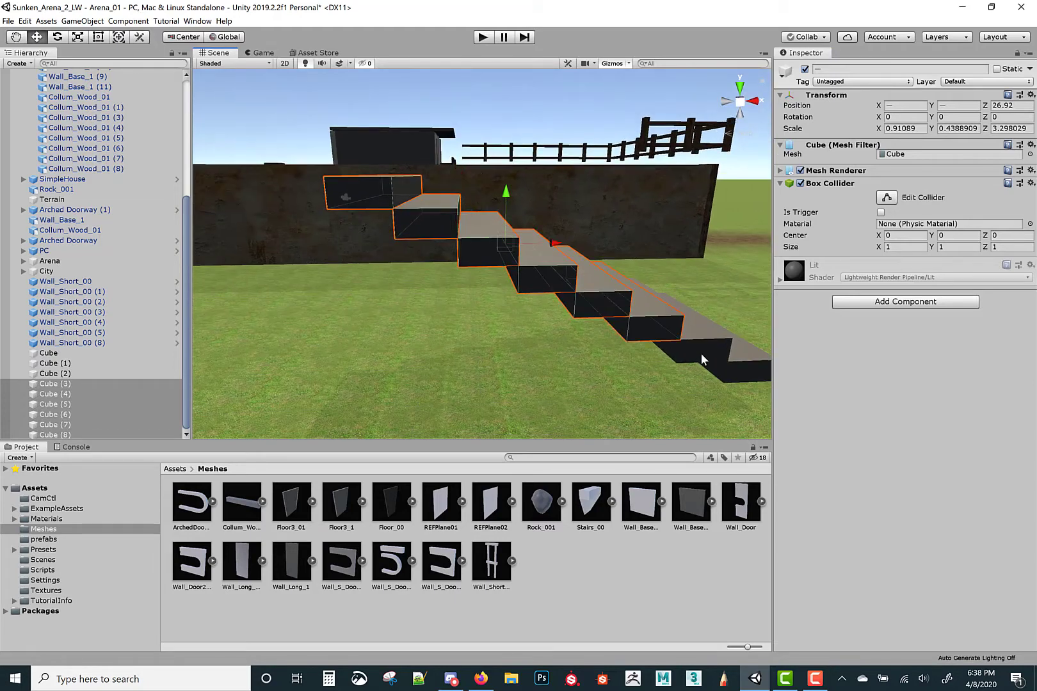
left_click(700, 353, "shift")
left_click(736, 373, "shift")
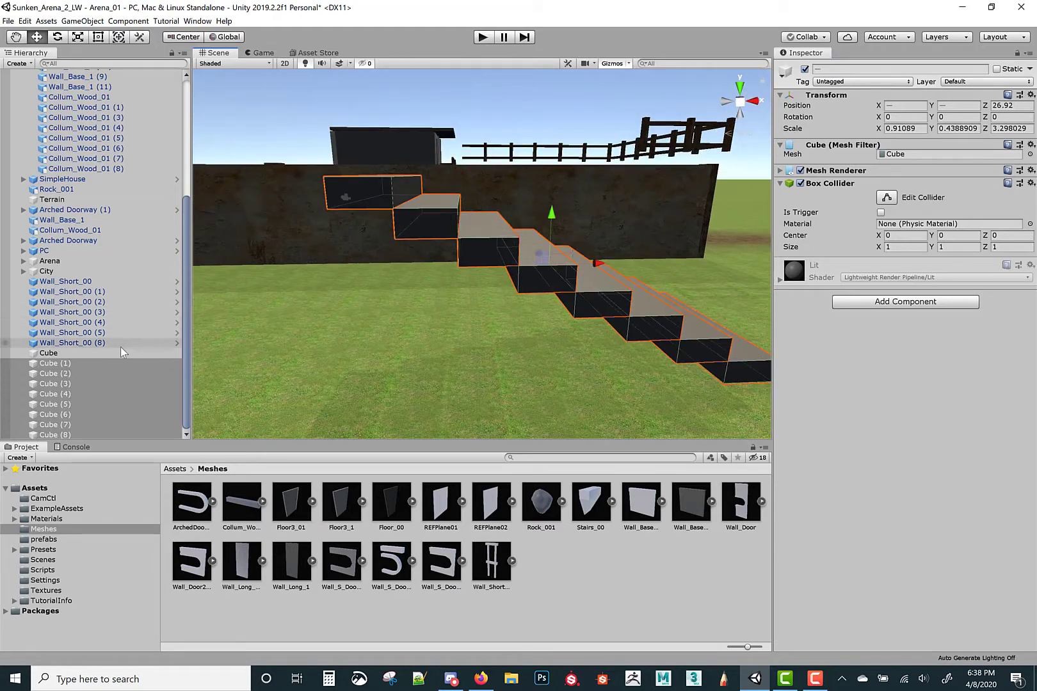
Select the hidden ramp cube and re-enable its Mesh Renderer
left_click(86, 353)
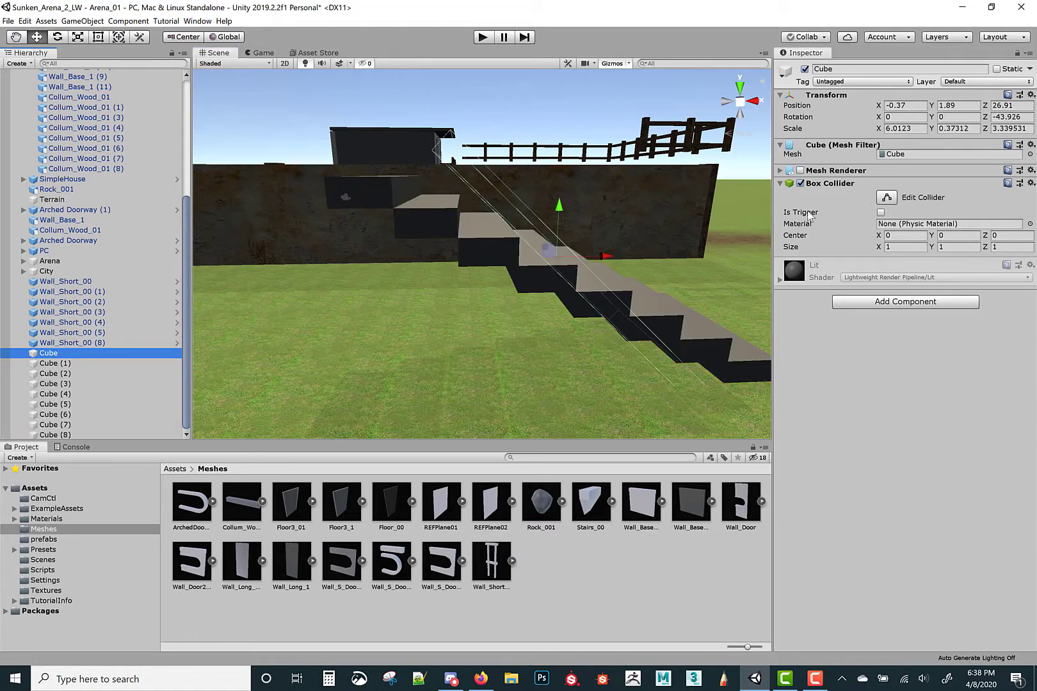
left_click(815, 171)
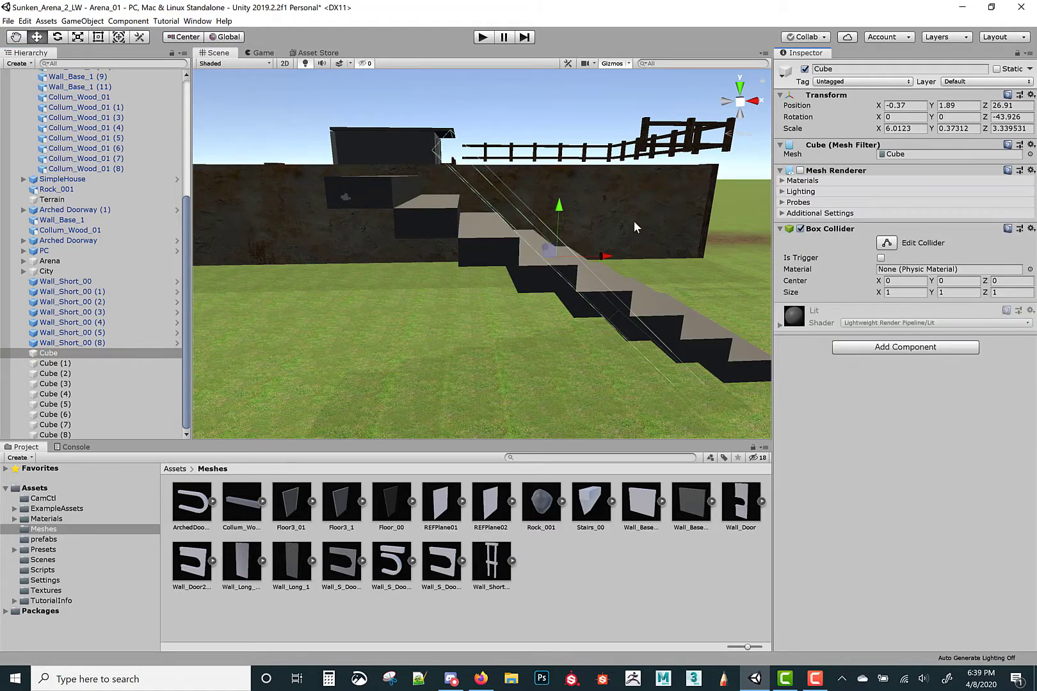
left_click(801, 170)
right_click_drag(653, 218, 818, 247)
key("d")
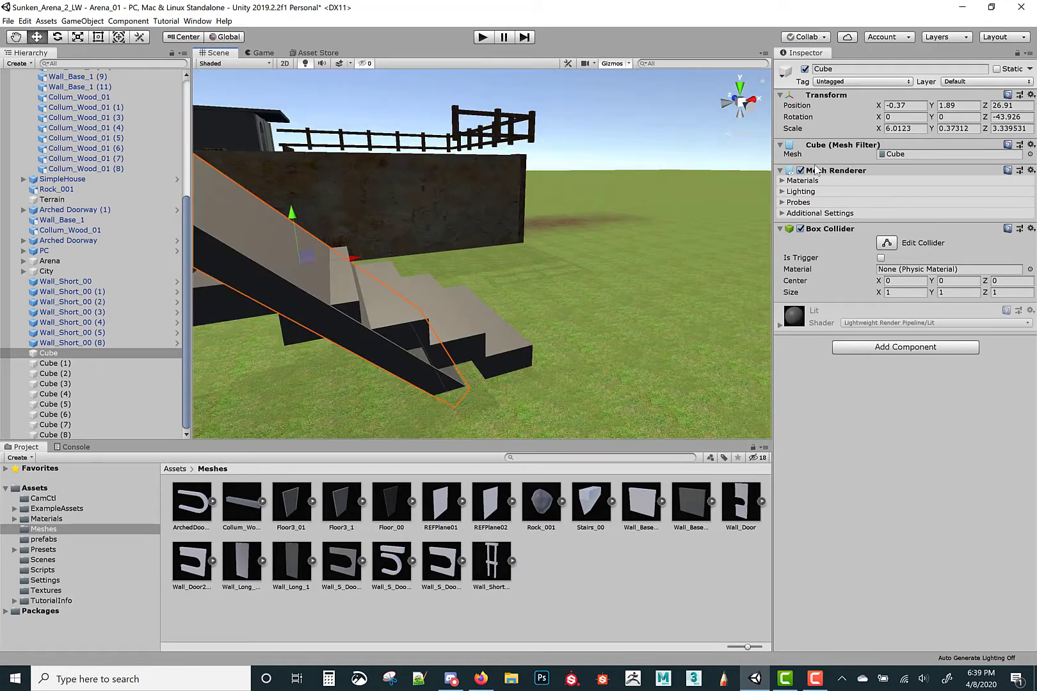
Select all eight stair-step cubes and scale them together along X to about 0.484 to fit the ramp's slope
right_click_drag(612, 151, 471, 175)
key("w")
key("s")
left_click_drag(253, 216, 460, 368)
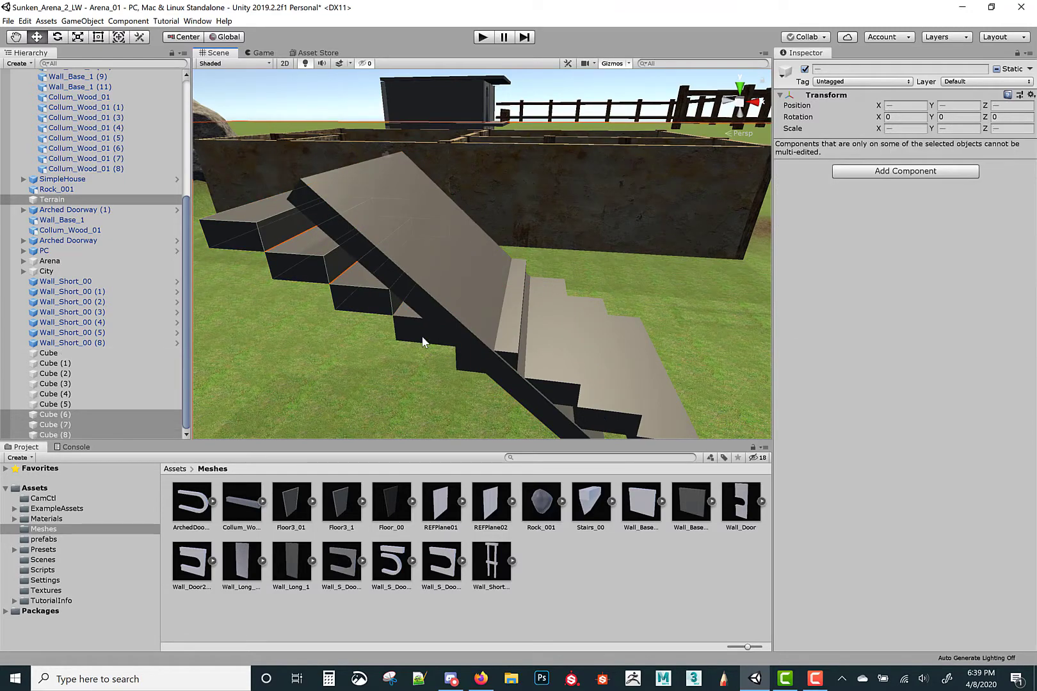
left_click_drag(418, 329, 245, 237)
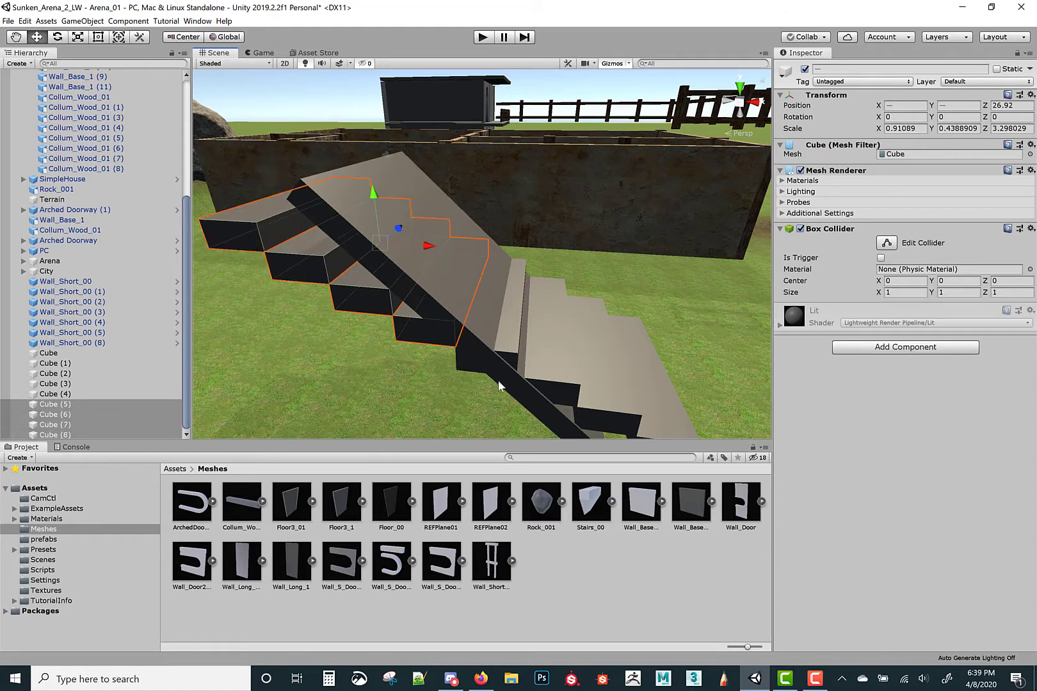
left_click(457, 358, "shift")
left_click(551, 390, "shift")
left_click(592, 420, "shift")
right_click_drag(538, 310, 587, 361)
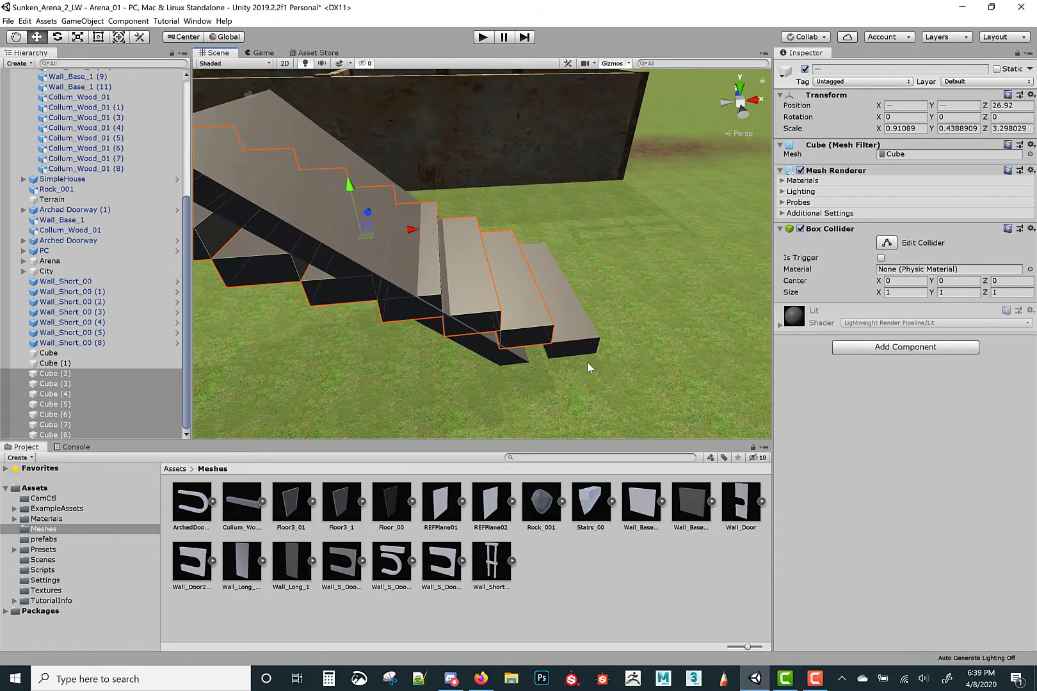
left_click(583, 357, "shift")
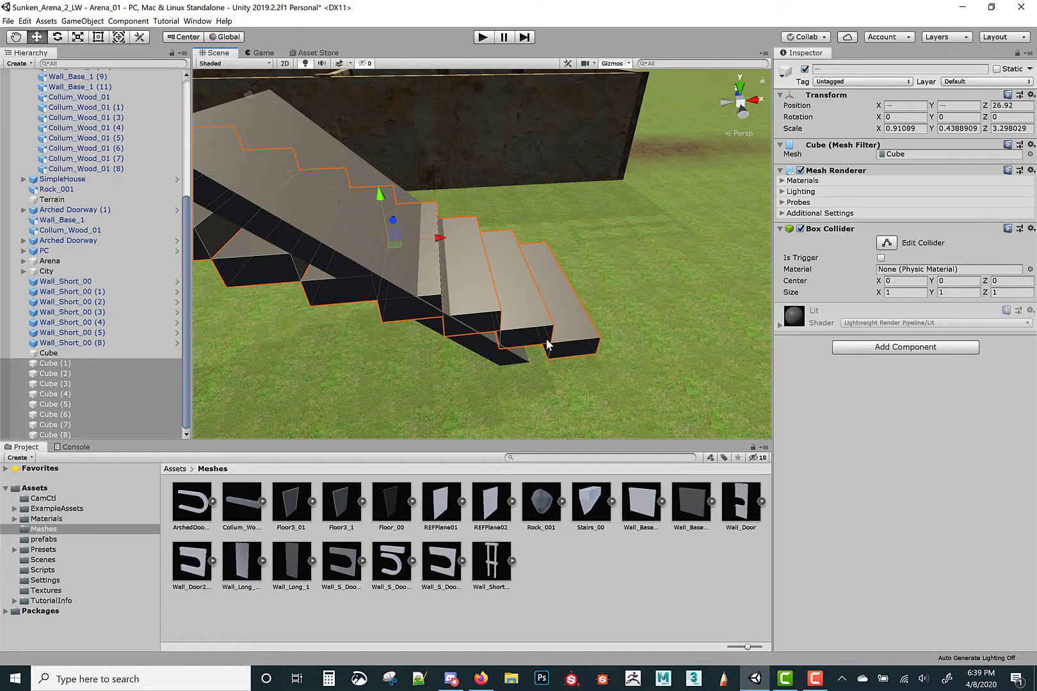
key("r")
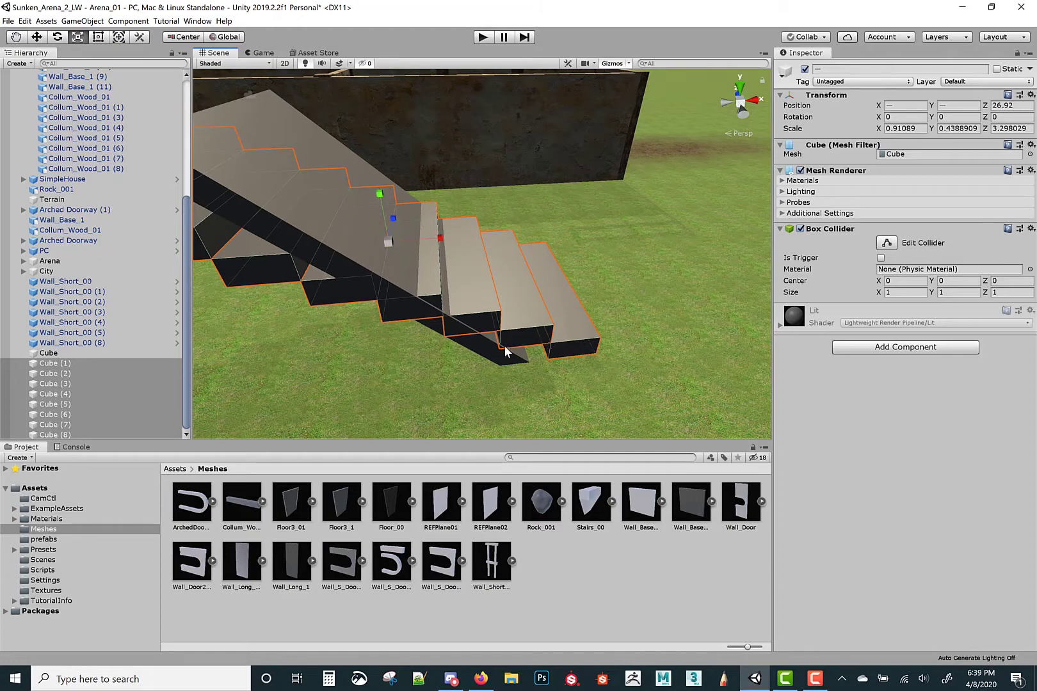
right_click_drag(602, 293, 560, 246)
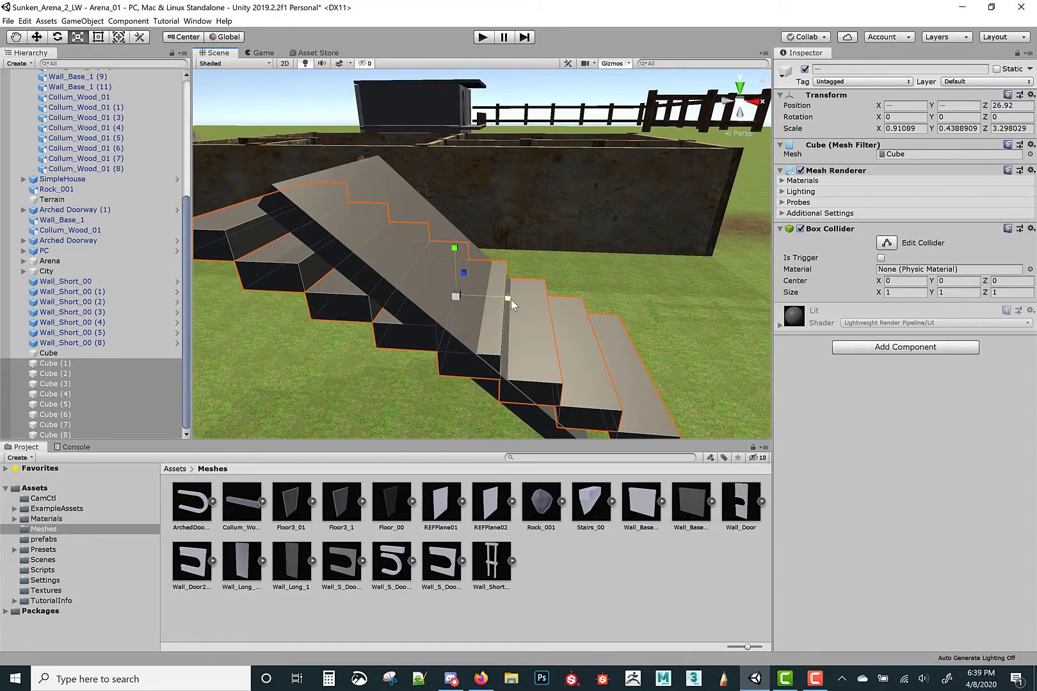
left_click_drag(511, 299, 536, 305)
key("w")
key("r")
key("w")
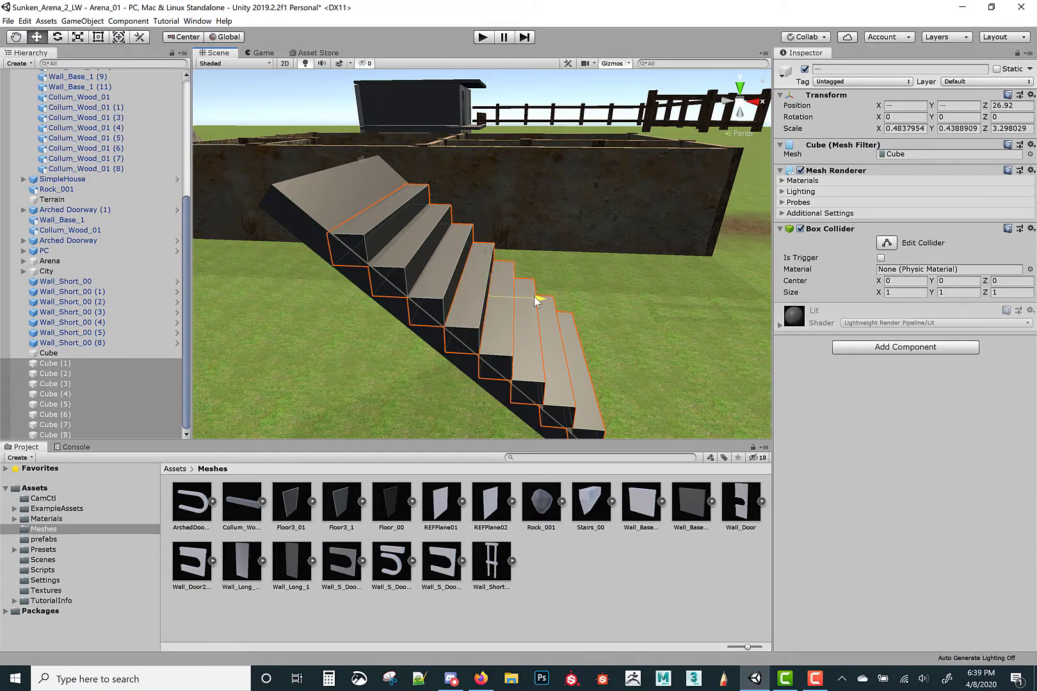
Duplicate the top two steps, raise the copies and vertex-snap them to the staircase's upper end
left_click_drag(602, 328, 518, 269, "alt")
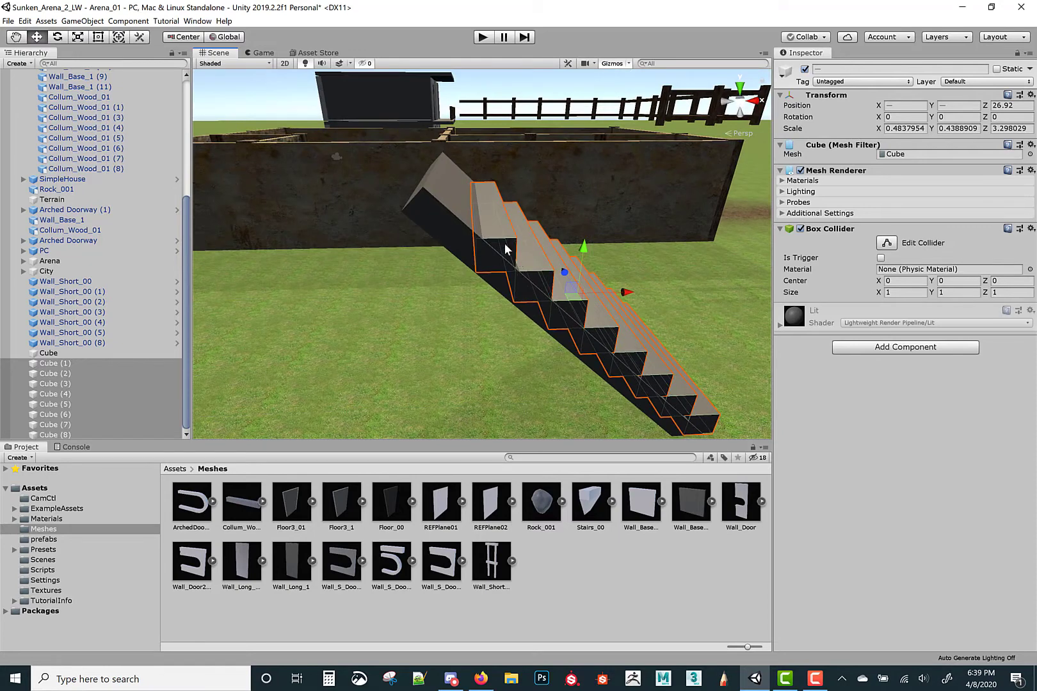
left_click(505, 250)
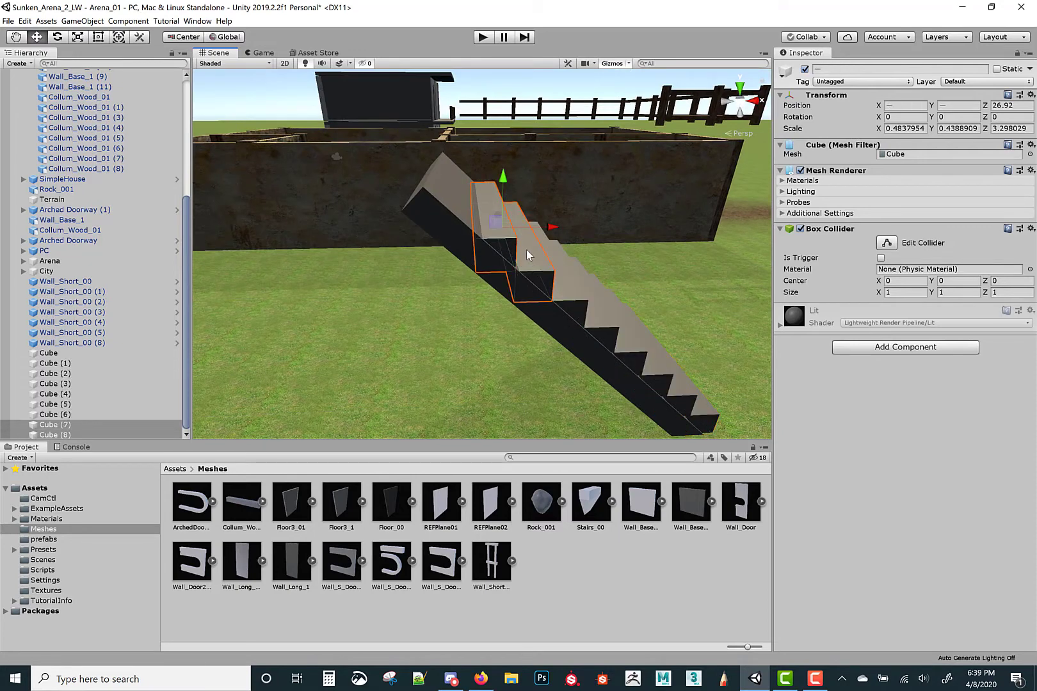
left_click_drag(504, 192, 505, 109)
key("v")
left_click_drag(556, 228, 506, 244)
key("ctrl+z")
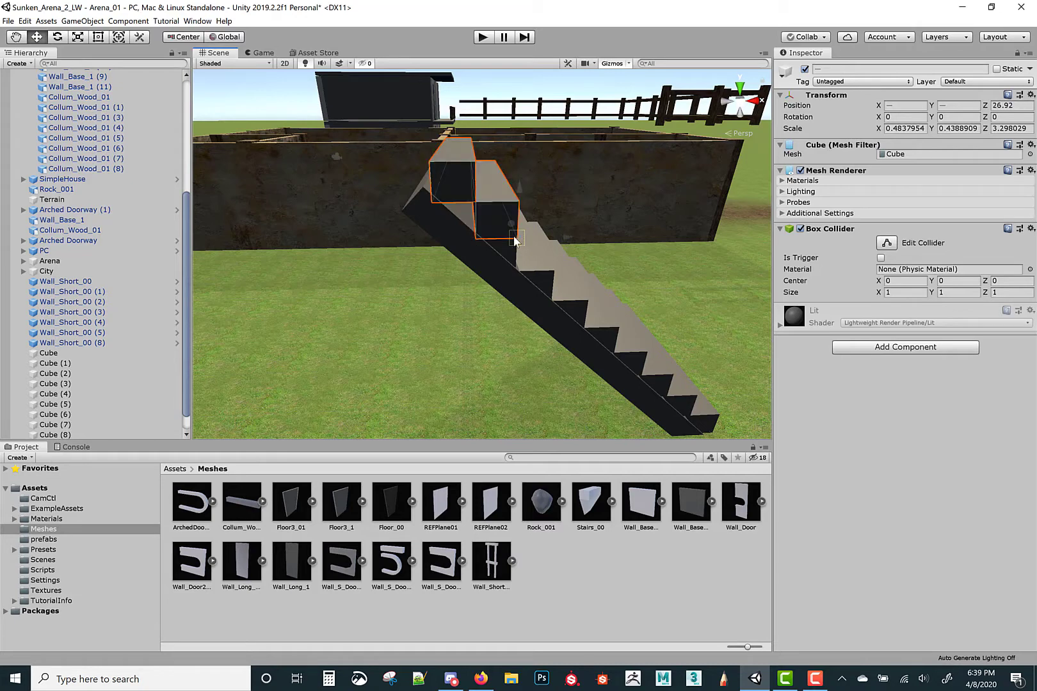
left_click_drag(515, 238, 477, 236)
Lengthen the ramp cube to an X scale of about 6.585 and raise it to Y 2.11 beneath the steps
right_click_drag(626, 240, 602, 227)
left_click_drag(602, 227, 588, 296, "alt")
left_click(506, 260)
key("r")
key("e")
key("w")
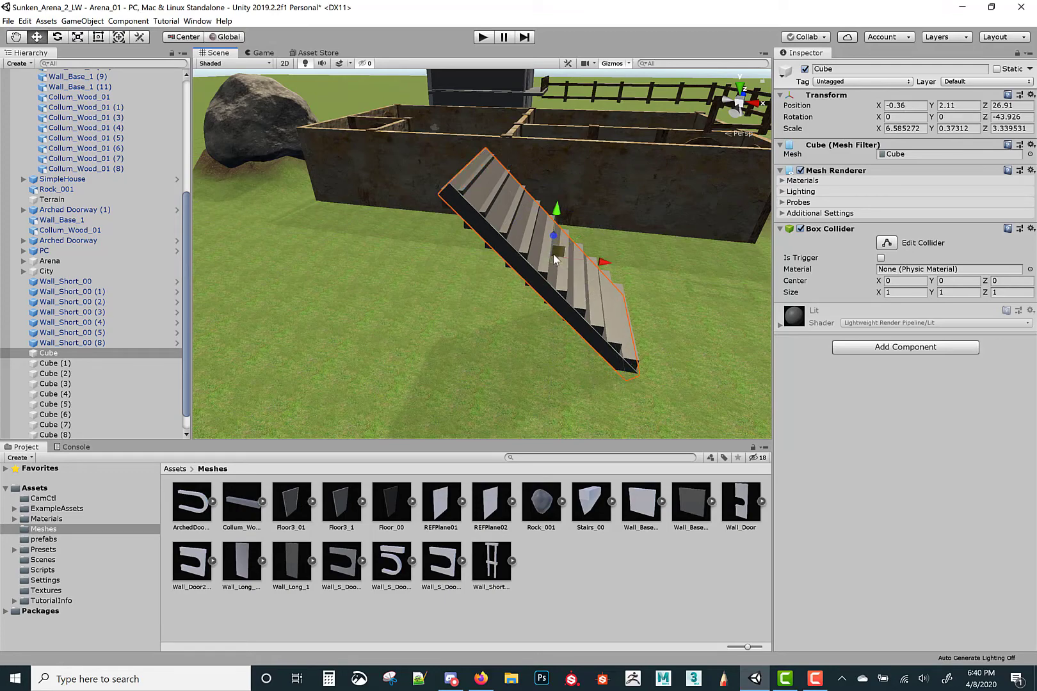
mouse_move(609, 296)
left_mouse_down("alt")
mouse_move(622, 303)
mouse_move(611, 299)
left_mouse_up("alt")
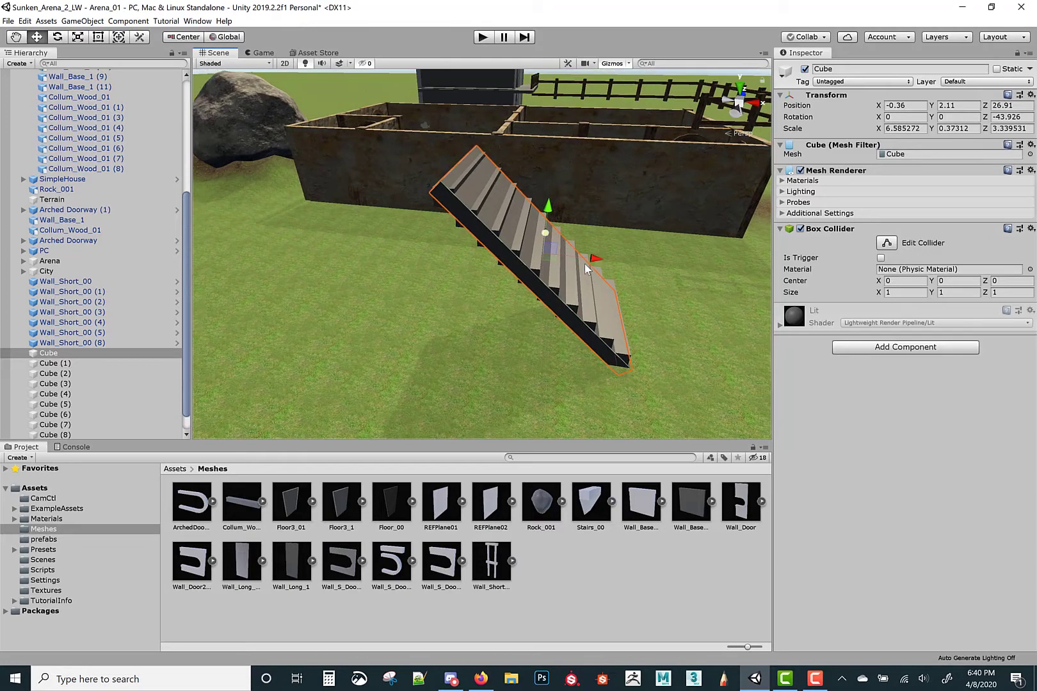
Using local axes, shorten the ramp cube to an X scale of about 6.422 and move it to X -0.34, Y 2.02
right_click_drag(620, 292, 627, 215)
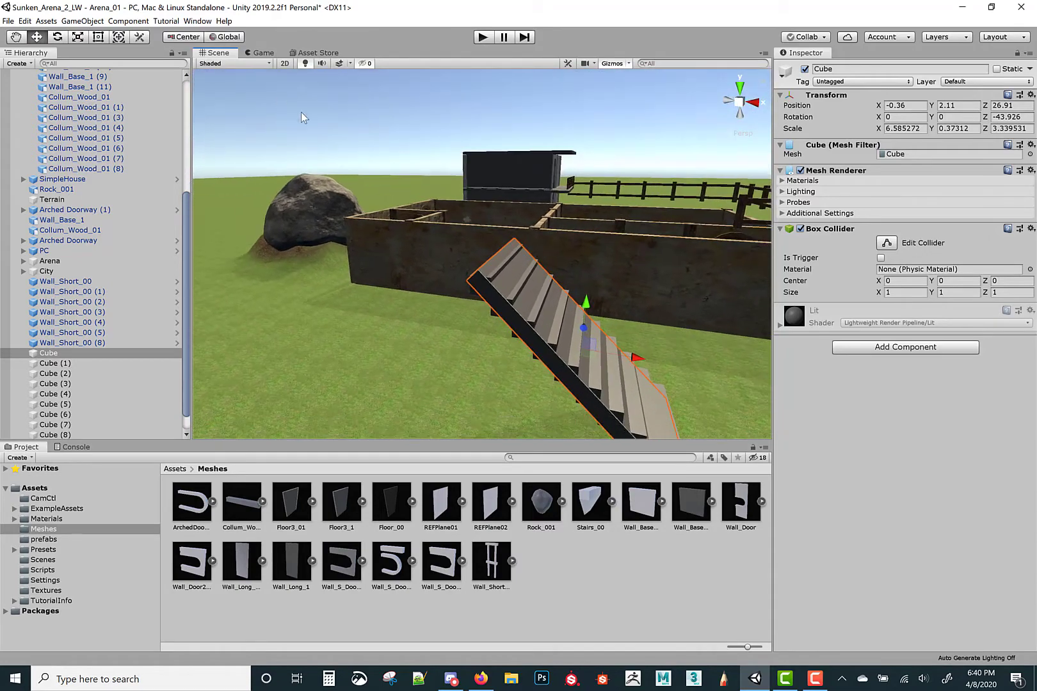
left_click(225, 36)
key("r")
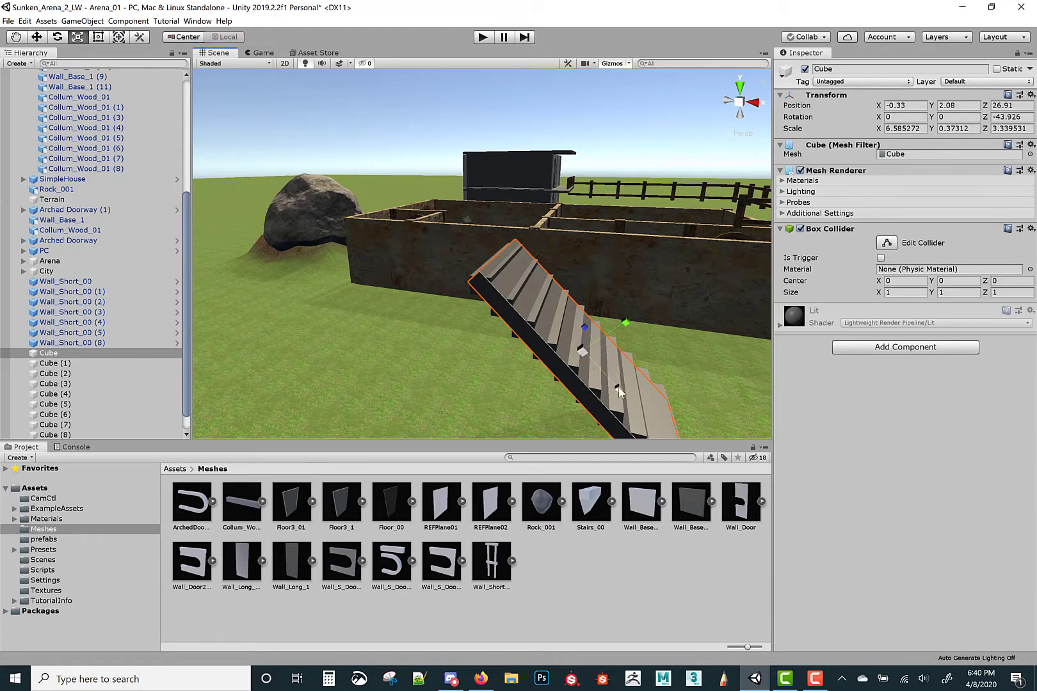
left_click_drag(618, 391, 618, 392)
key("w")
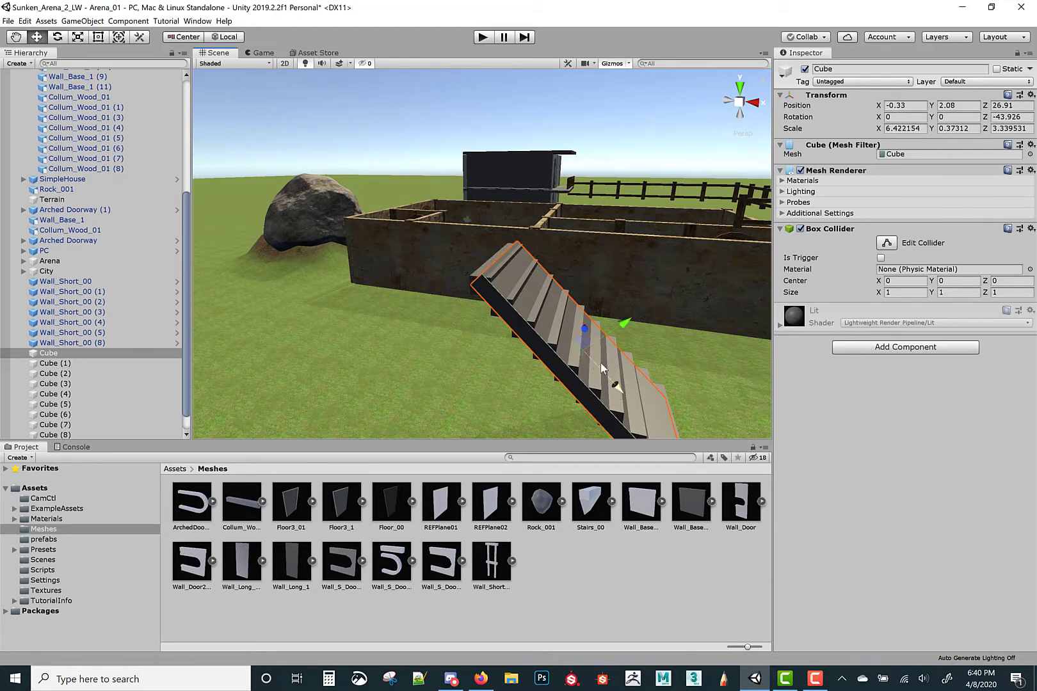
left_click_drag(577, 341, 577, 342)
Create an empty child GameObject under the ramp cube
right_click_drag(664, 371, 107, 396)
scroll(41, 360, "down", 1)
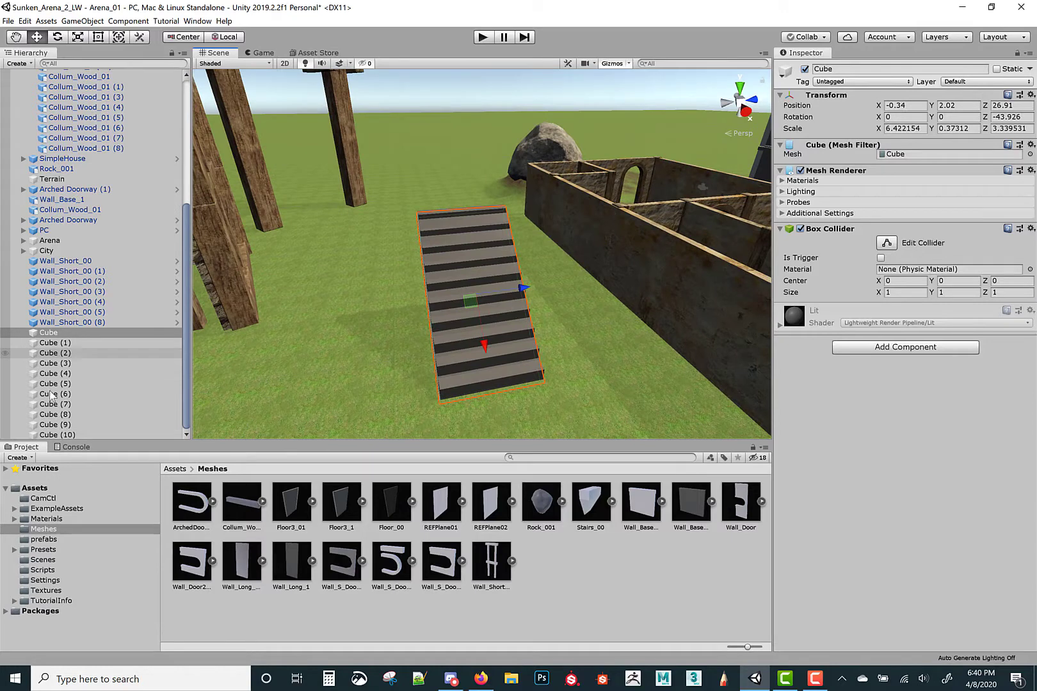
left_click(51, 435, "shift")
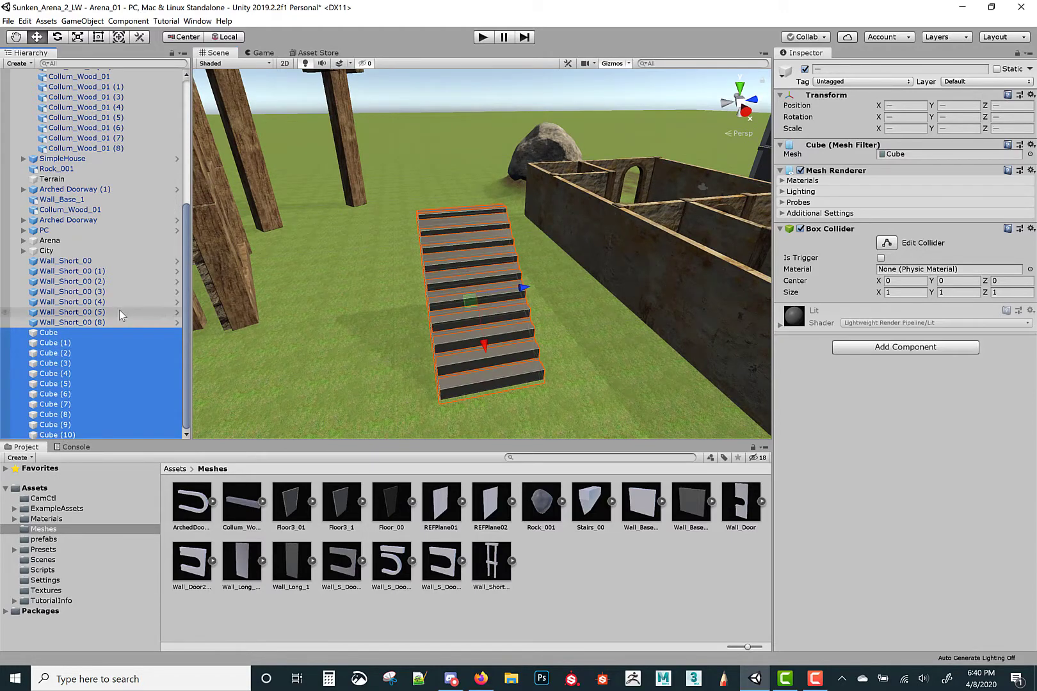
left_click(56, 332)
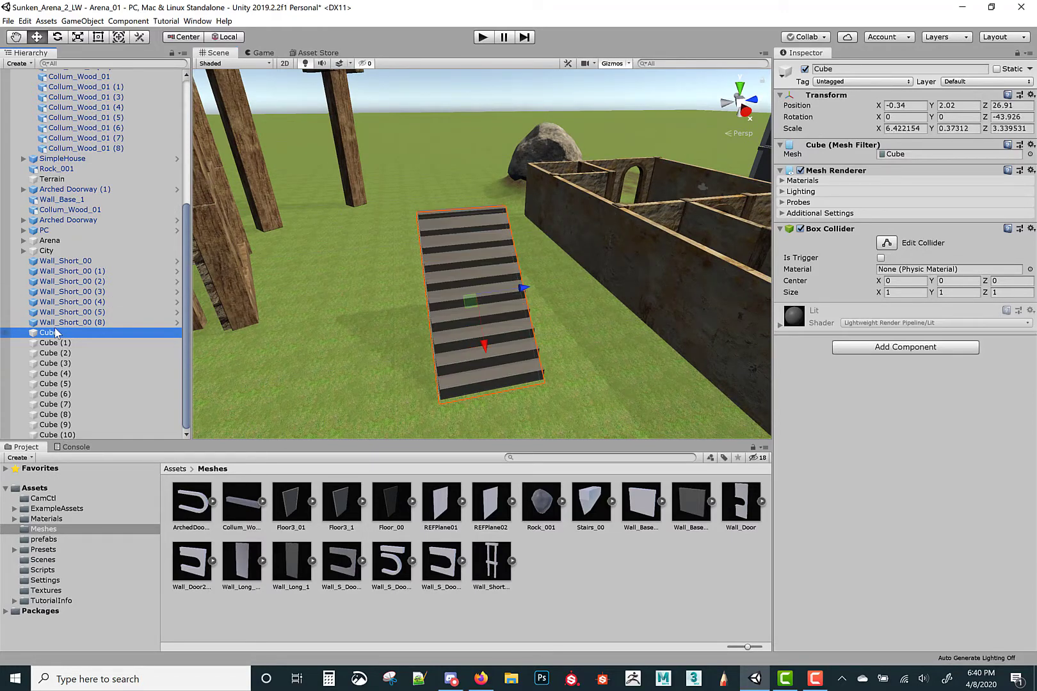
right_click(56, 332)
left_click(72, 427)
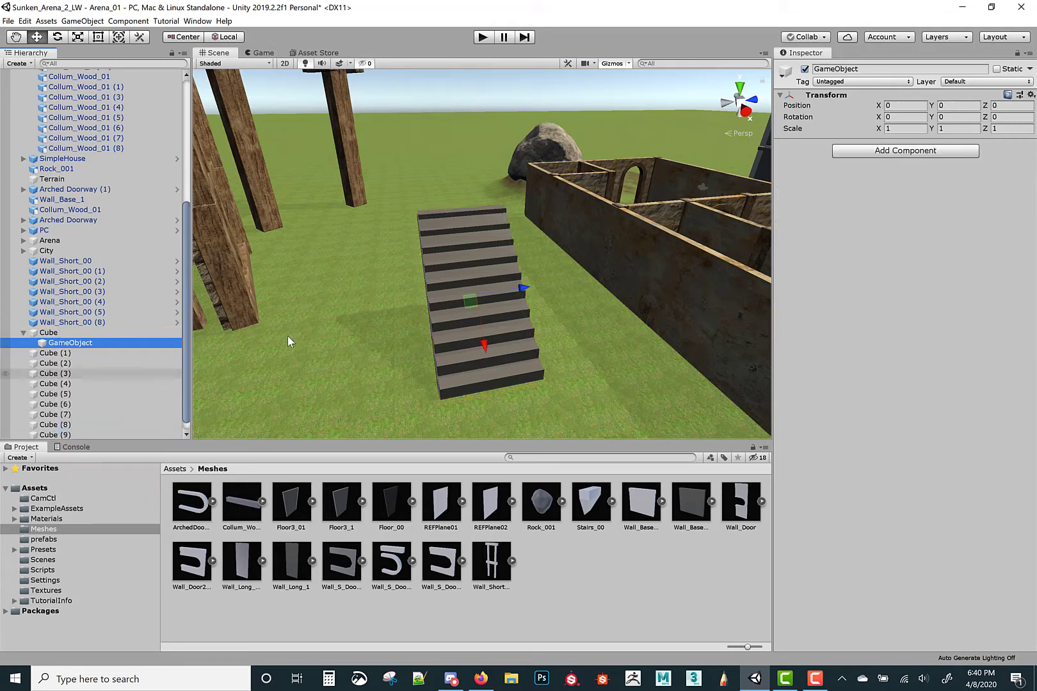
Rename the new empty object as Stairs
left_click(872, 71)
type("Staris")
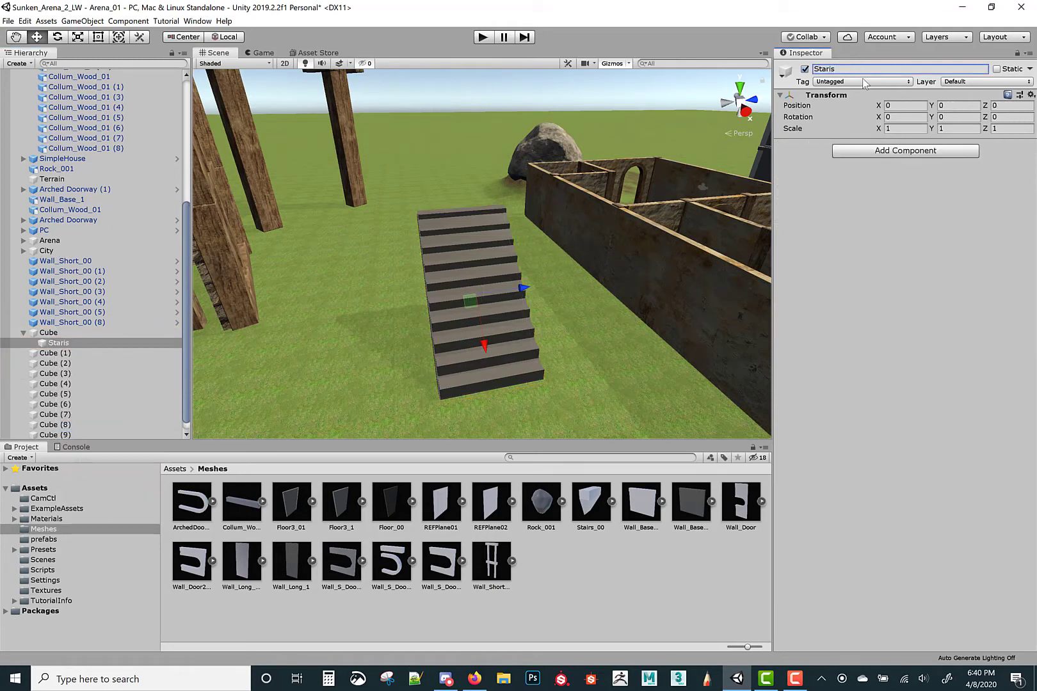
key("Return")
type("Sta")
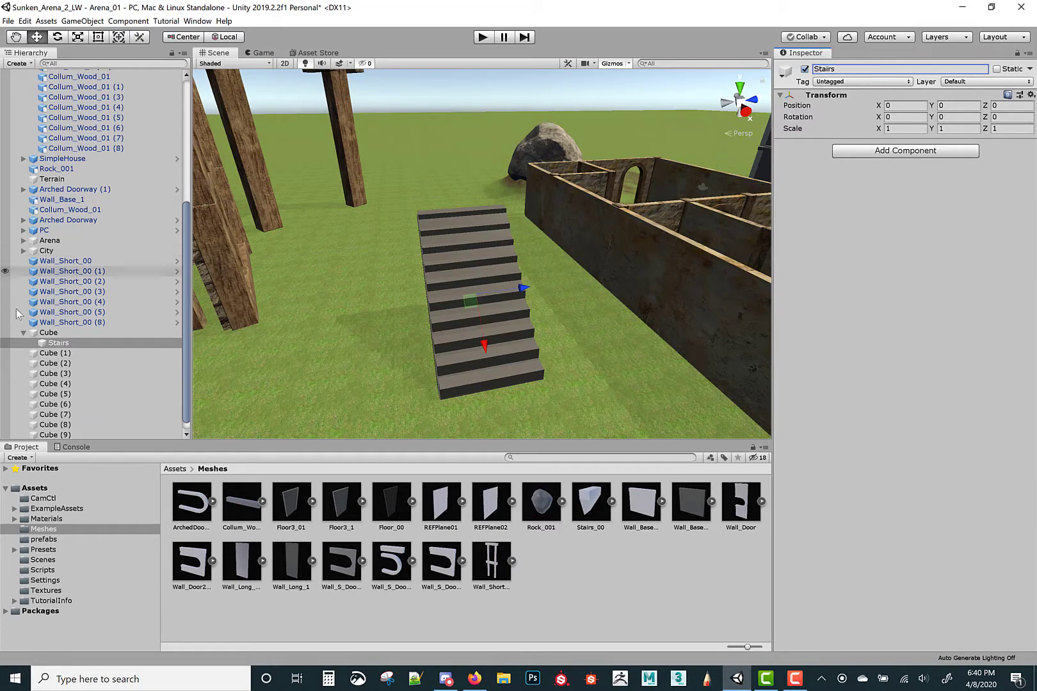
Move Stairs out of the ramp cube to the scene root and parent Cube through Cube (10) under it
left_click_drag(59, 344, 51, 329)
left_click(47, 343)
scroll(76, 356, "down", 1)
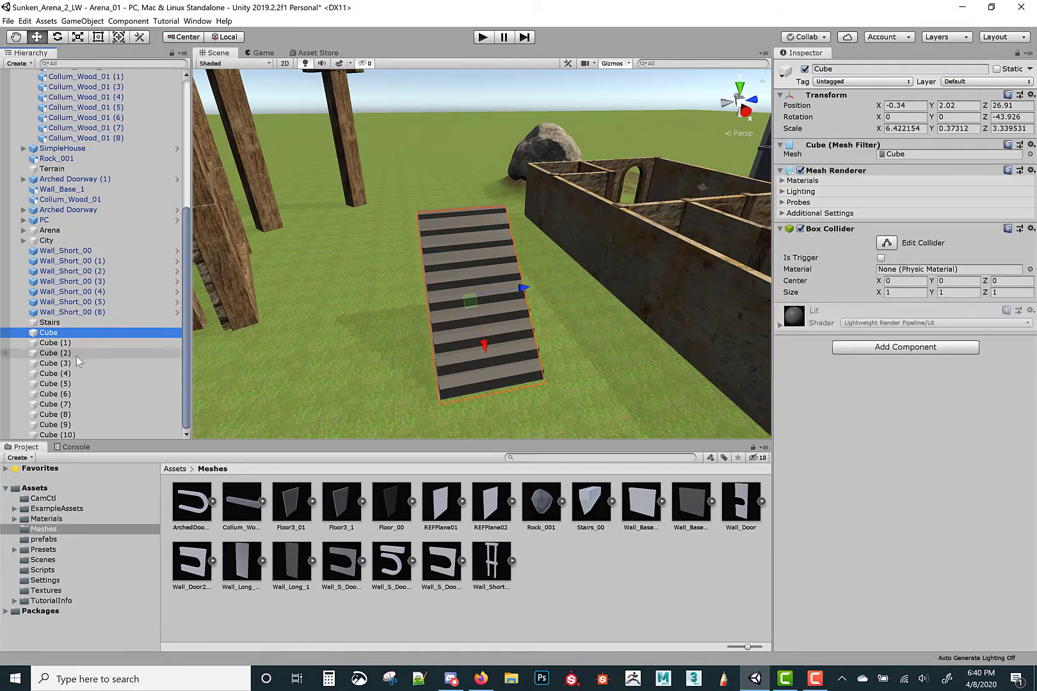
left_click(56, 435, "shift")
left_click_drag(51, 338, 56, 324)
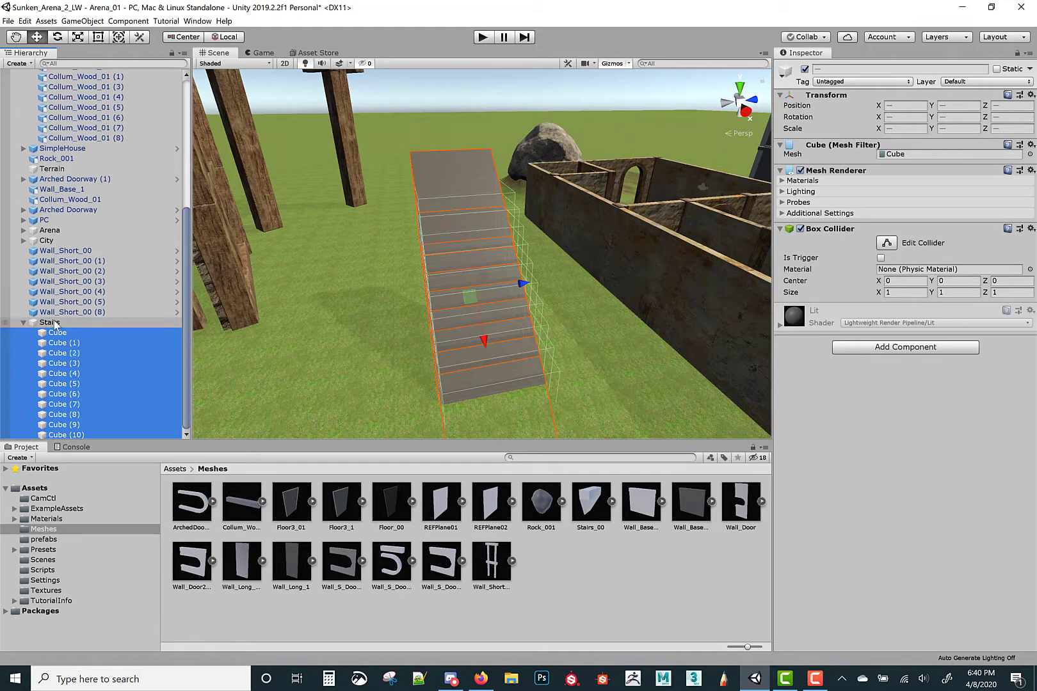
Rename the ramp cube inside the group as Collider and disable its Mesh Renderer
left_click(57, 333)
left_click(56, 334)
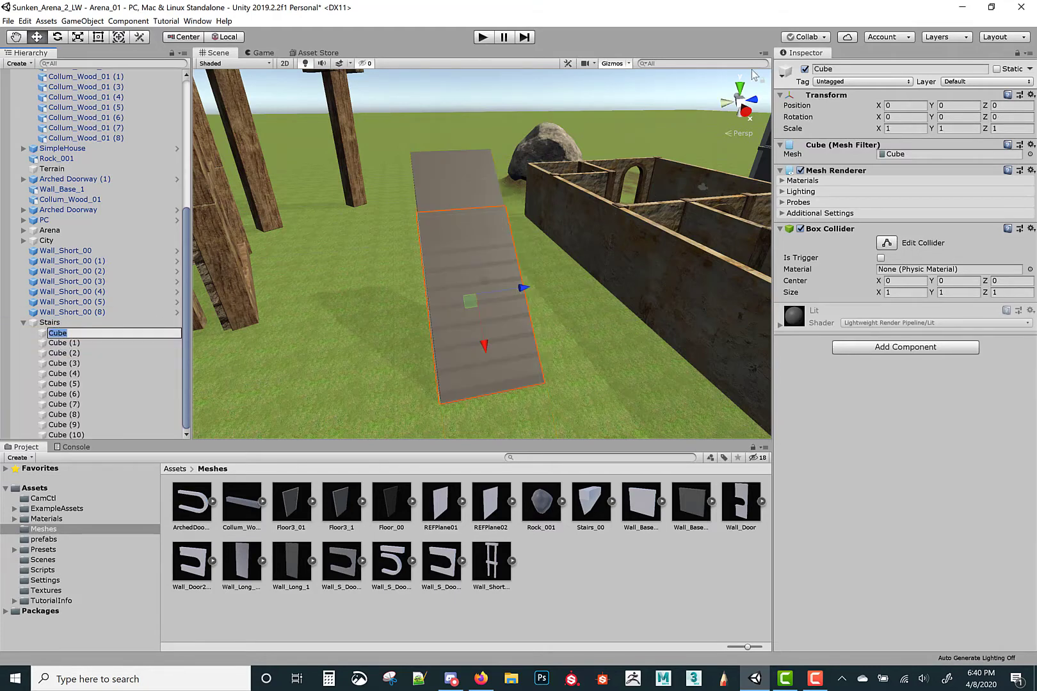
type("Collider")
key("Return")
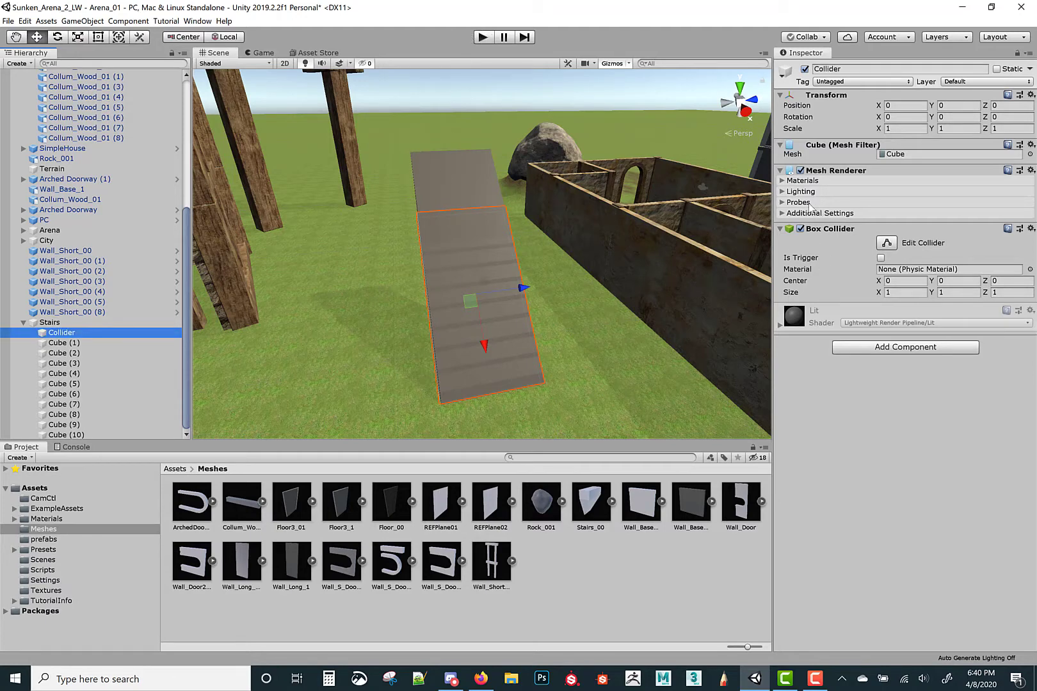
left_click(800, 171)
Undo the Collider renaming, the renderer change and the parenting of the cubes under Stairs
right_click_drag(488, 191, 551, 167)
left_click(551, 168)
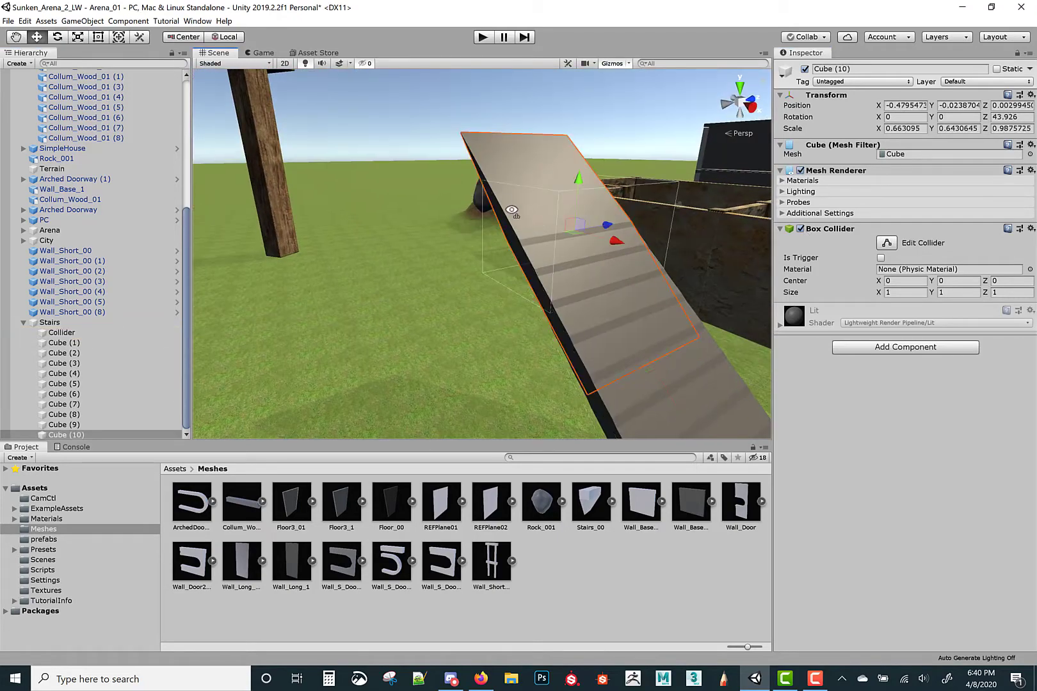
left_click_drag(521, 219, 512, 258, "alt")
key("ctrl+z")
key("ctrl+z")
key("ctrl+z")
key("ctrl+z")
key("ctrl+z")
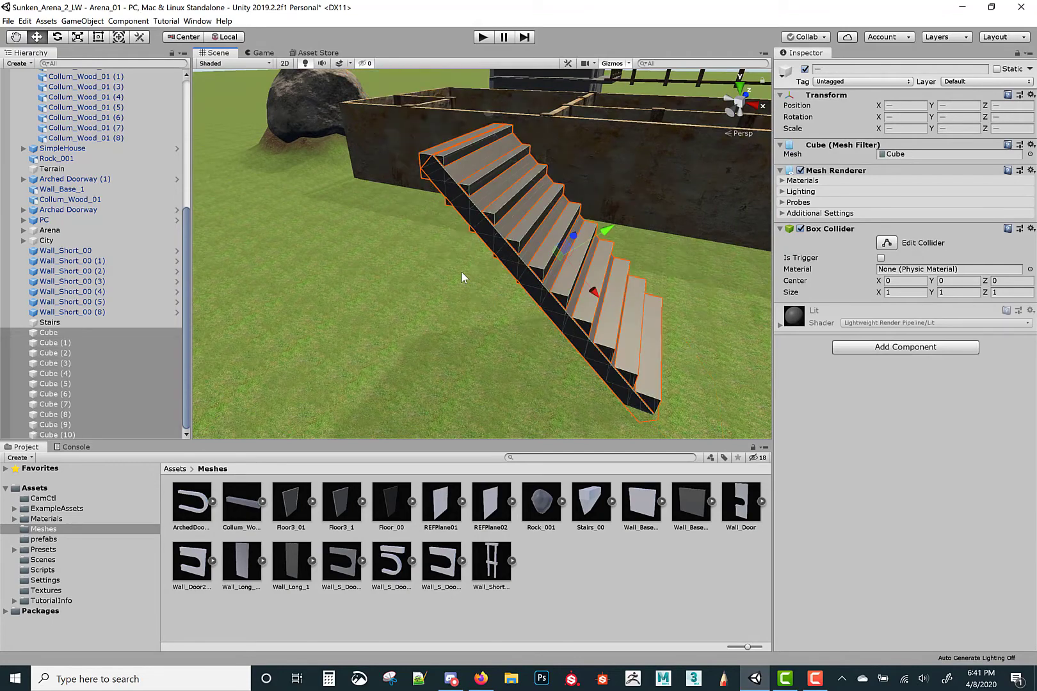
key("ctrl+z")
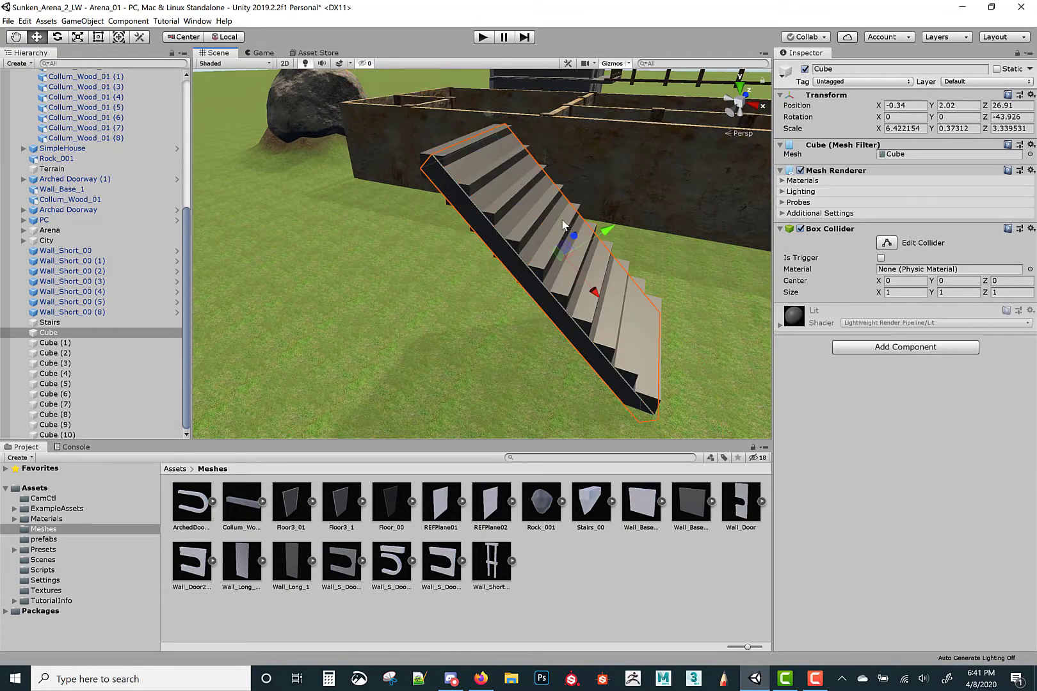
Clear the selection and create a new empty GameObject at the scene root
left_click(78, 342)
left_click(71, 323)
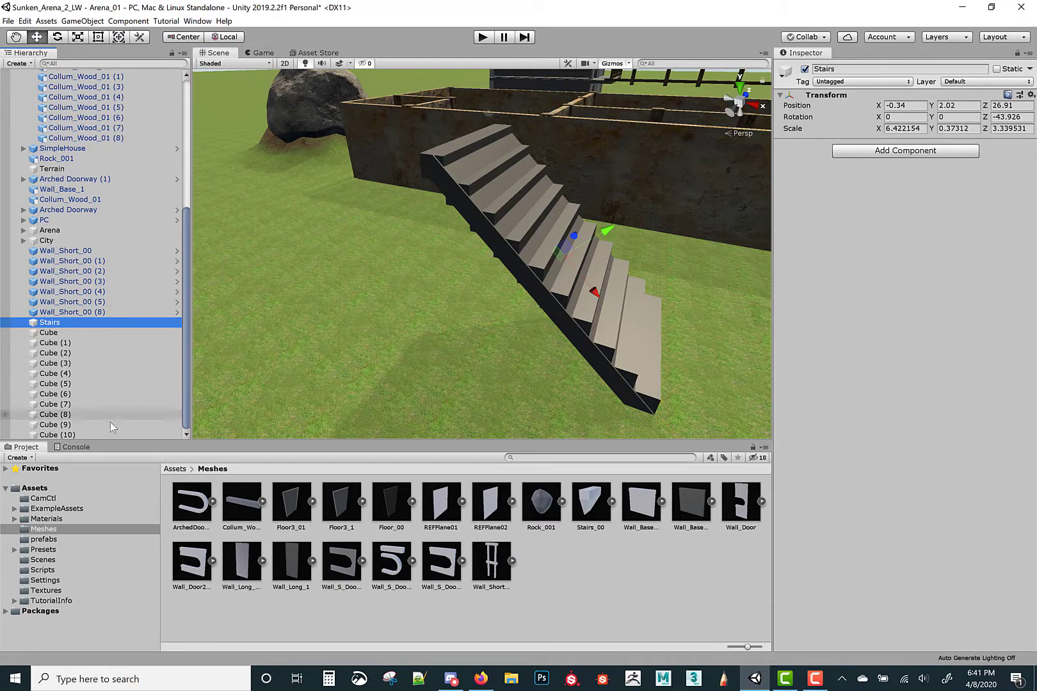
left_click(263, 380)
left_click(151, 210)
scroll(122, 192, "up", 8)
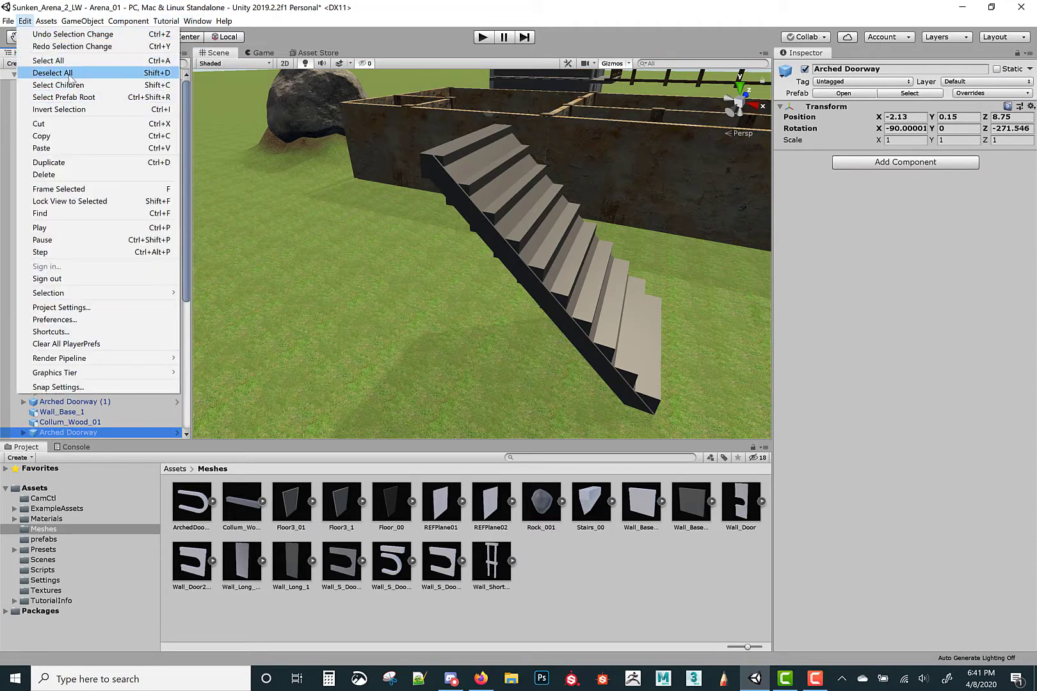
left_click(70, 74)
left_click(46, 22)
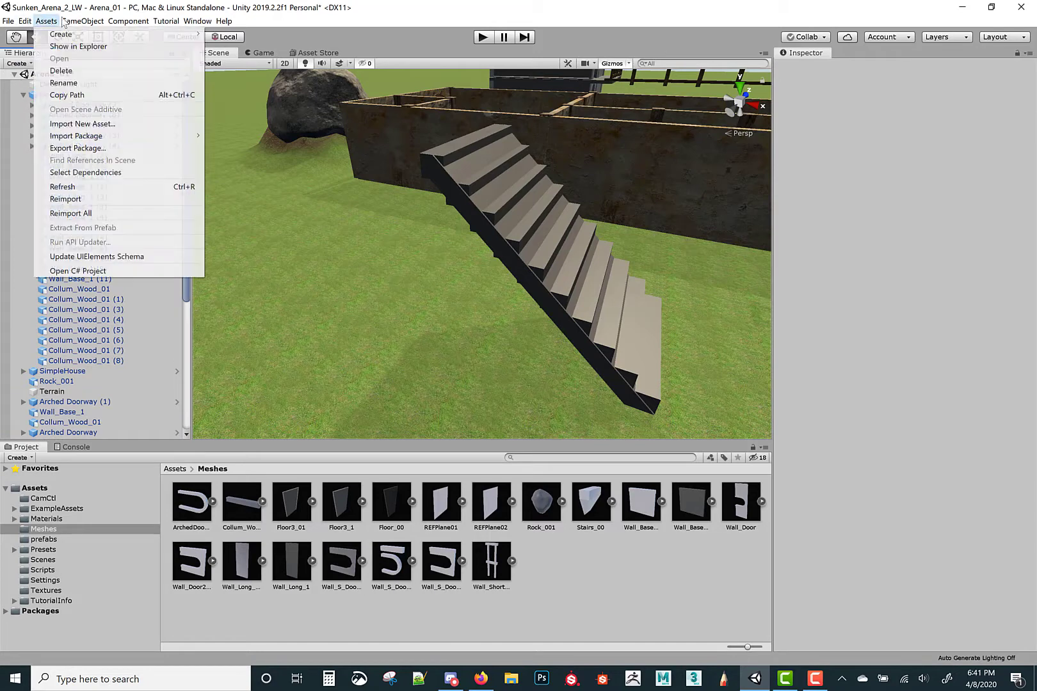
left_click(83, 32)
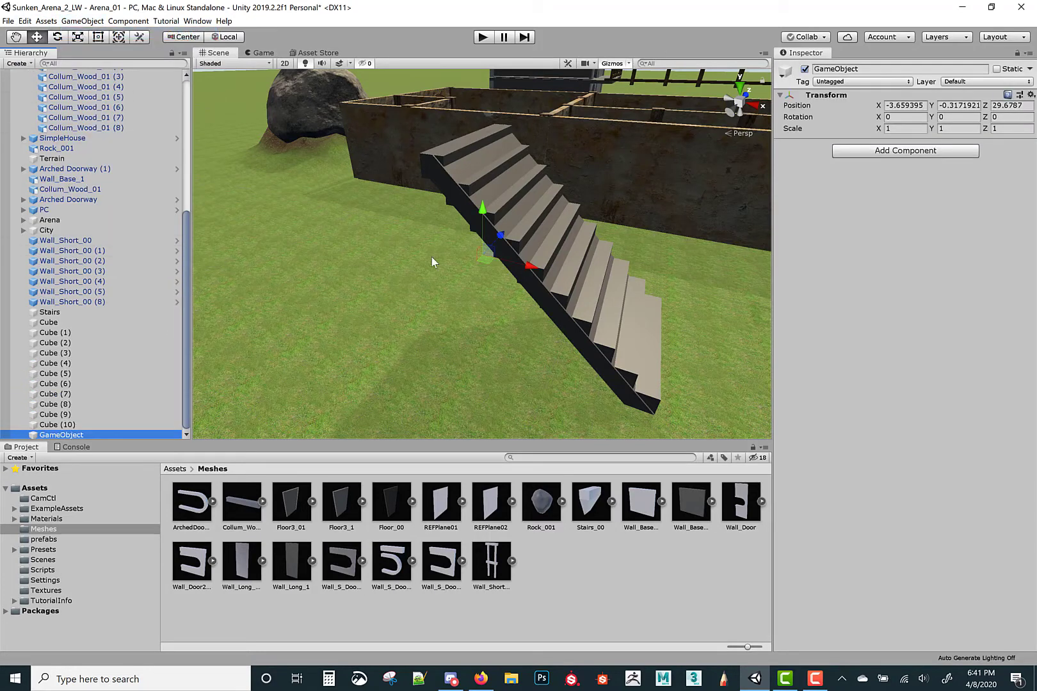
Rename the new empty object as Stairs and move it directly above the old Stairs object in the hierarchy
left_click(872, 68)
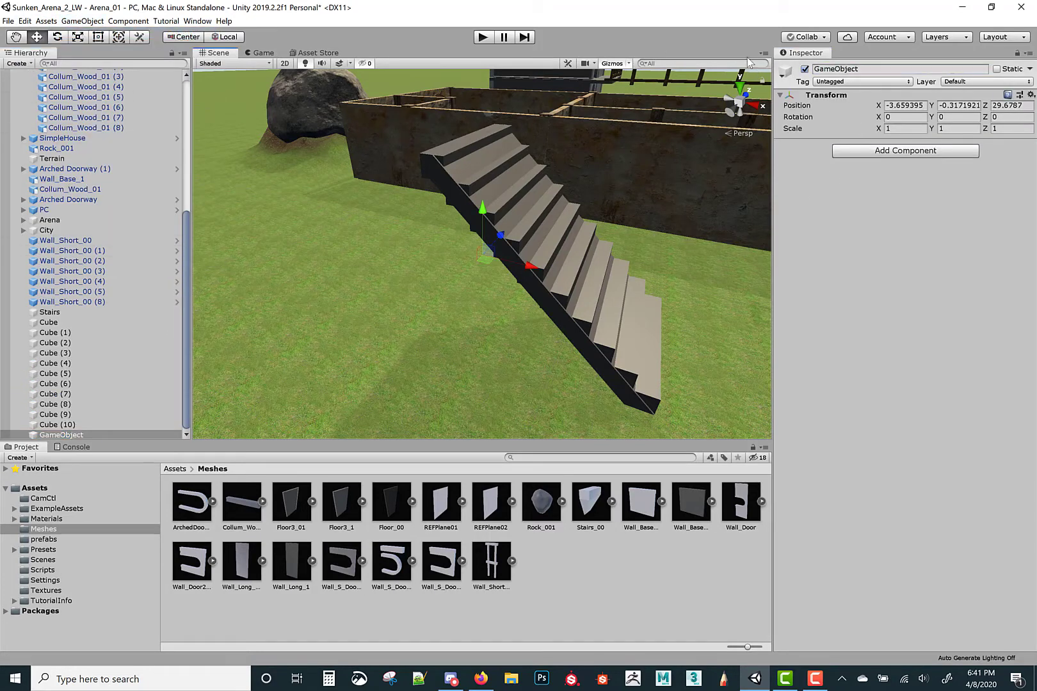
key("t")
key("r")
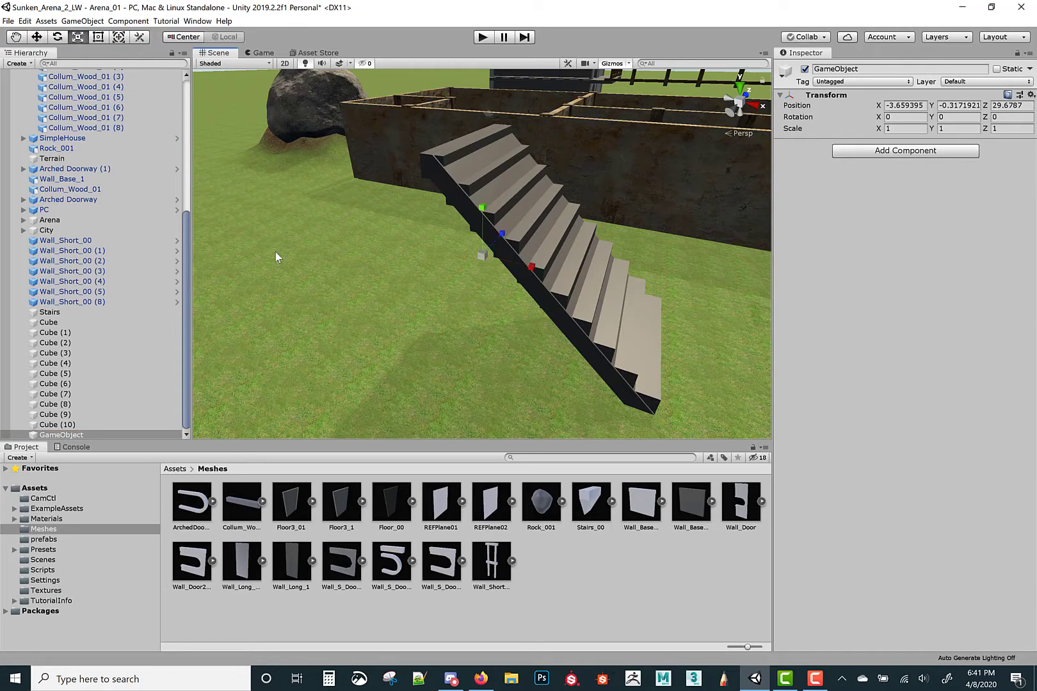
left_click(58, 435)
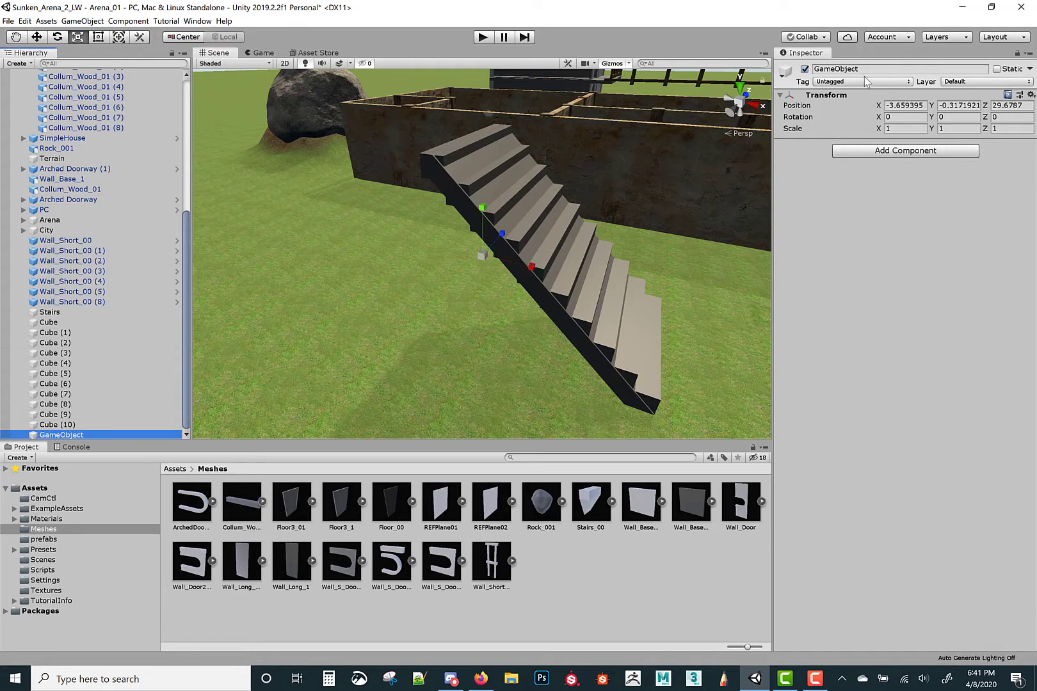
left_click_drag(870, 70, 811, 71)
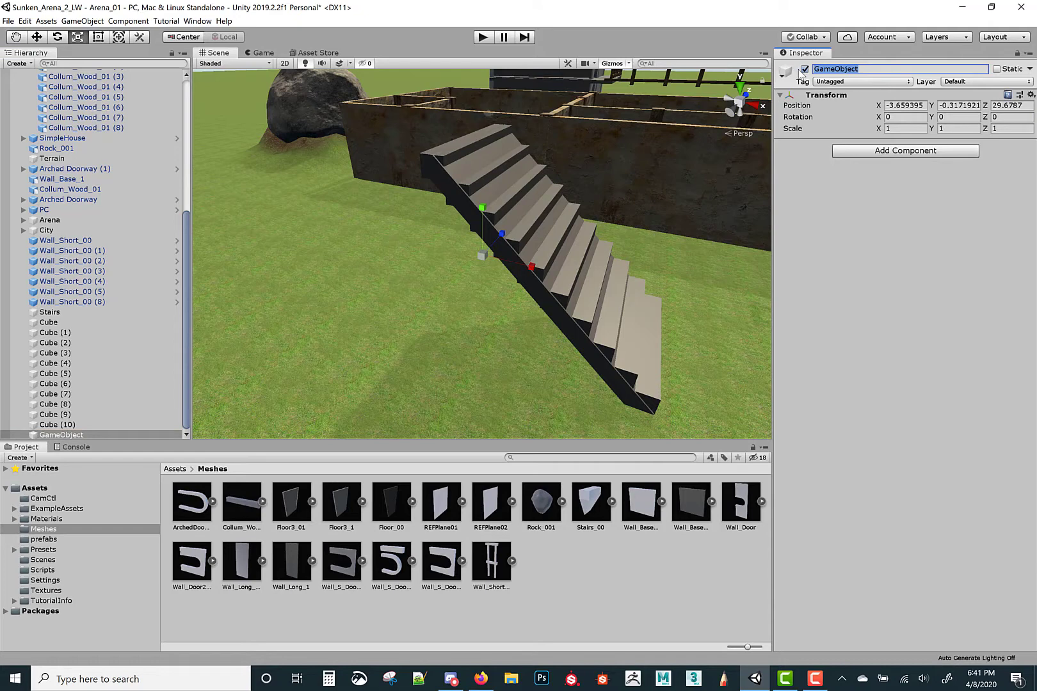
type("Stairs")
left_click_drag(49, 434, 51, 324)
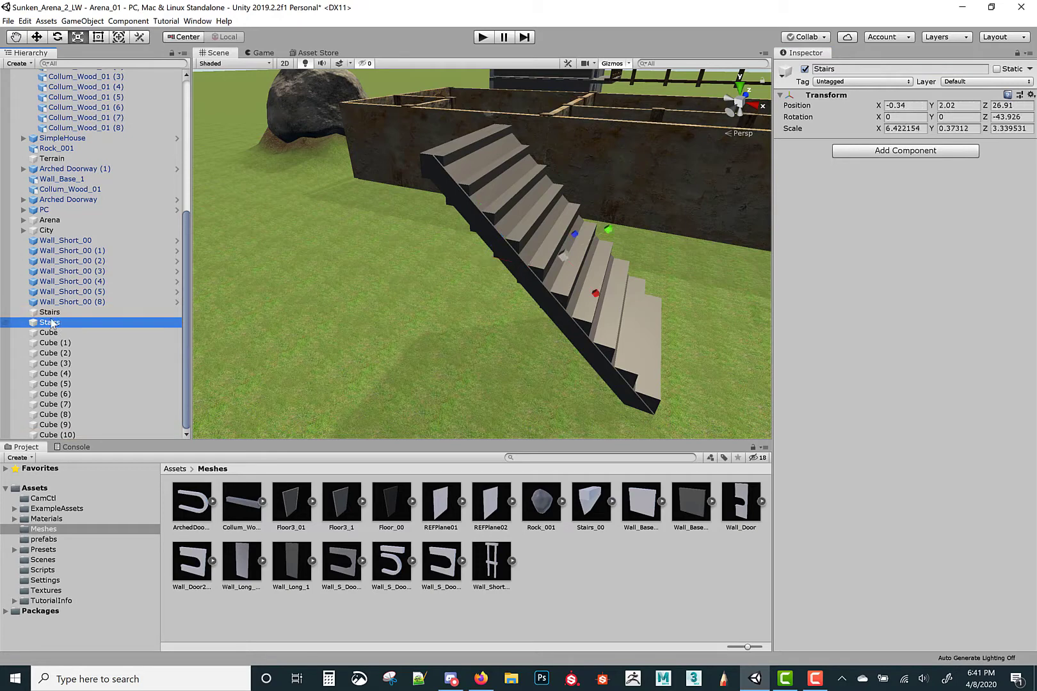
Delete the old Stairs object and parent Cube through Cube (10) under the new Stairs
key("Delete")
left_click(56, 331)
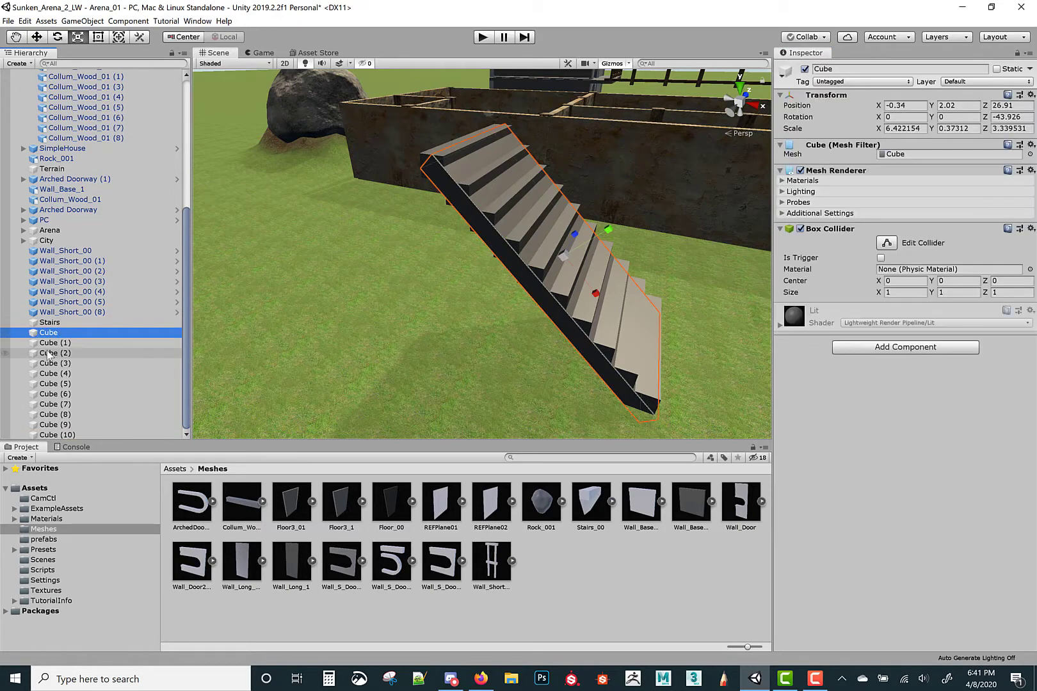
left_click(43, 435, "shift")
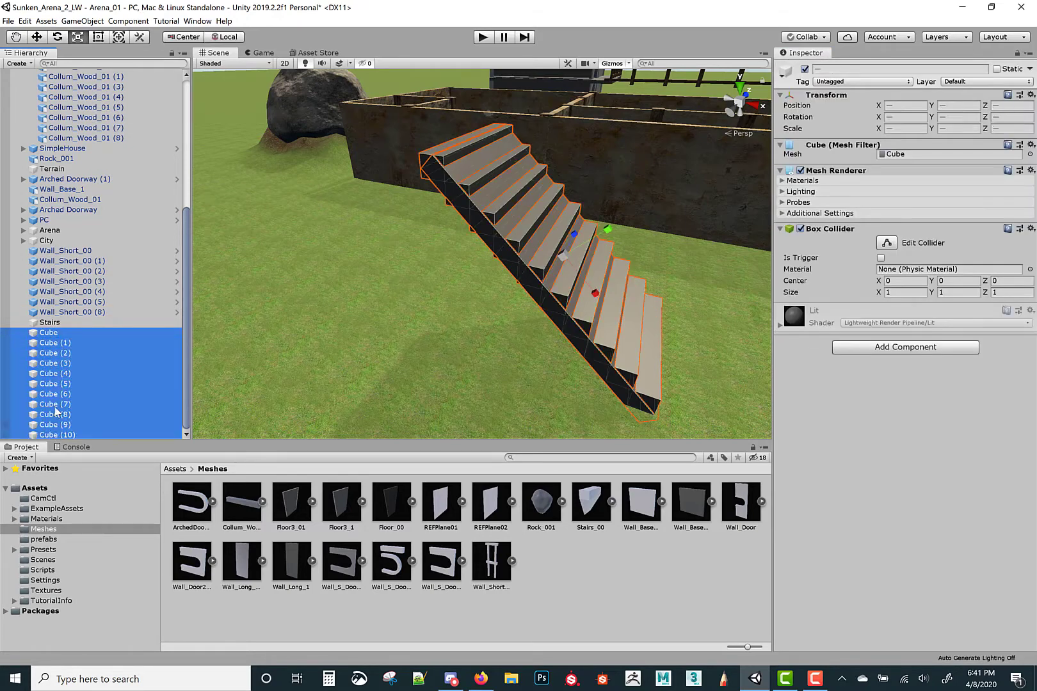
left_click_drag(48, 336, 51, 323)
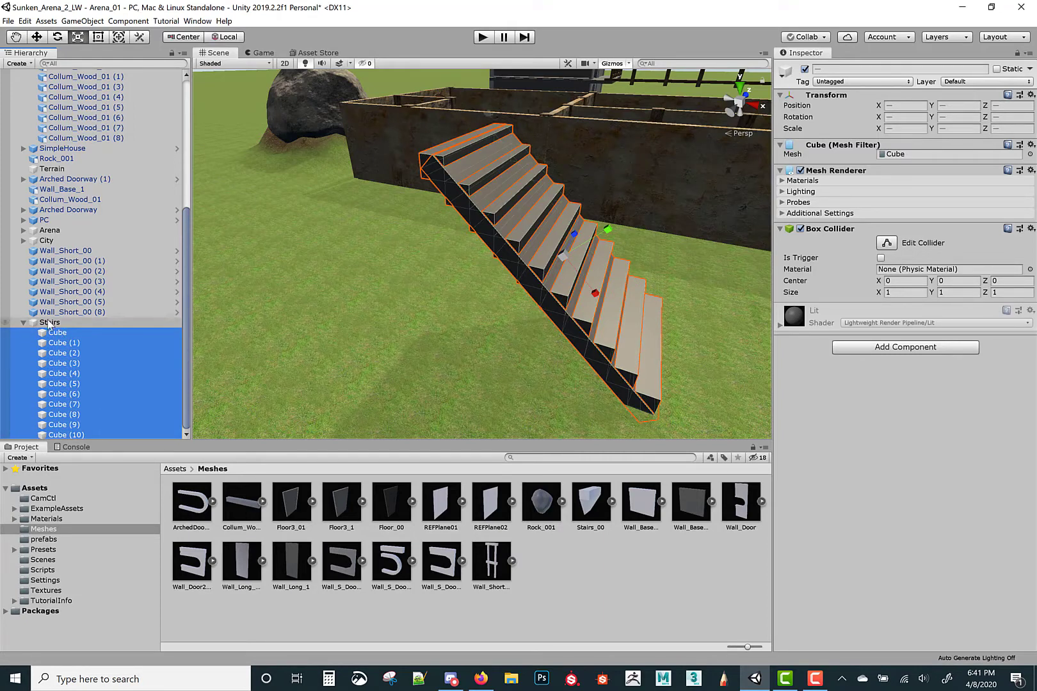
left_click(51, 324)
Rename the ramp cube under Stairs as Collider and disable its Mesh Renderer
left_click(58, 333)
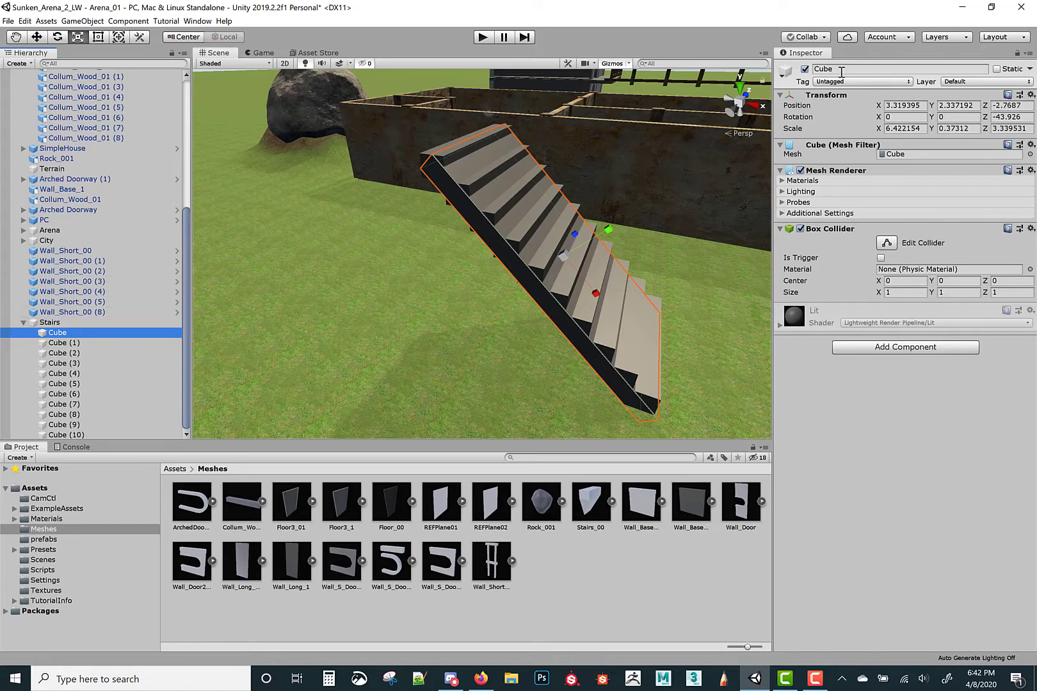
left_click(840, 70)
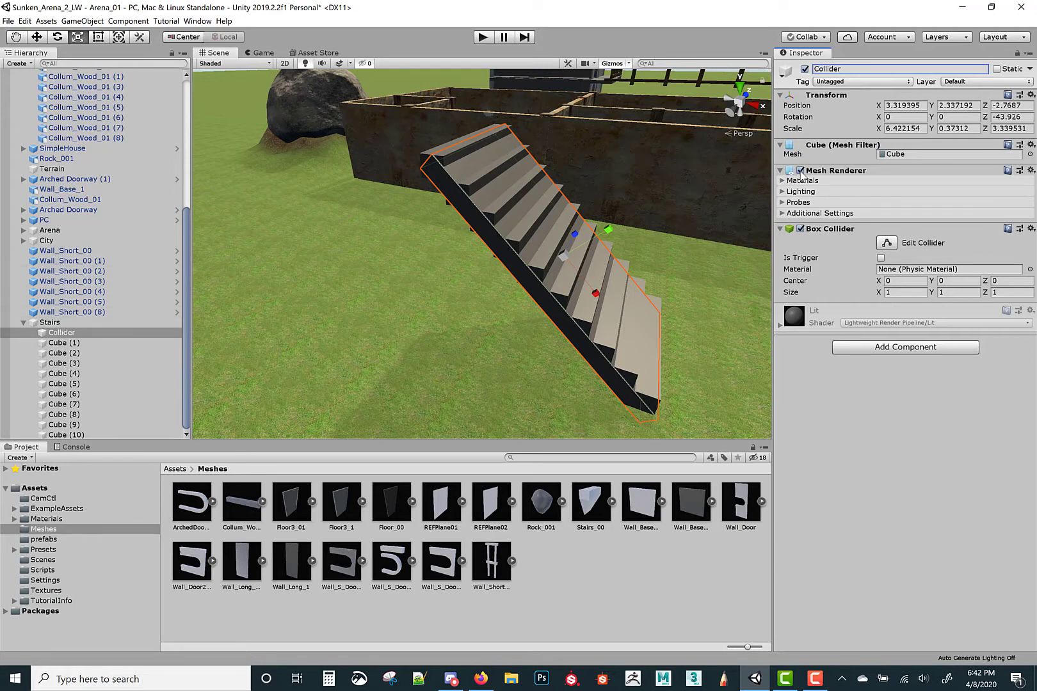
left_click(800, 171)
left_click(780, 170)
left_click_drag(652, 253, 477, 250, "alt")
scroll(477, 250, "down", 4)
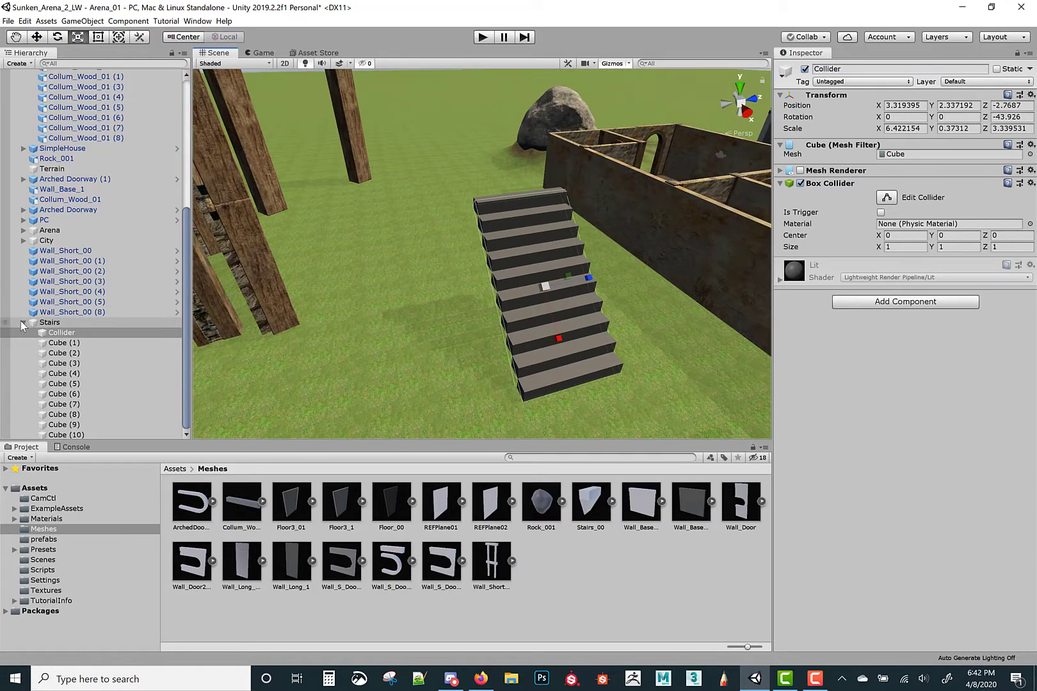
Save the Stairs group as a prefab in the prefabs folder and open that prefab for editing
left_click(23, 323)
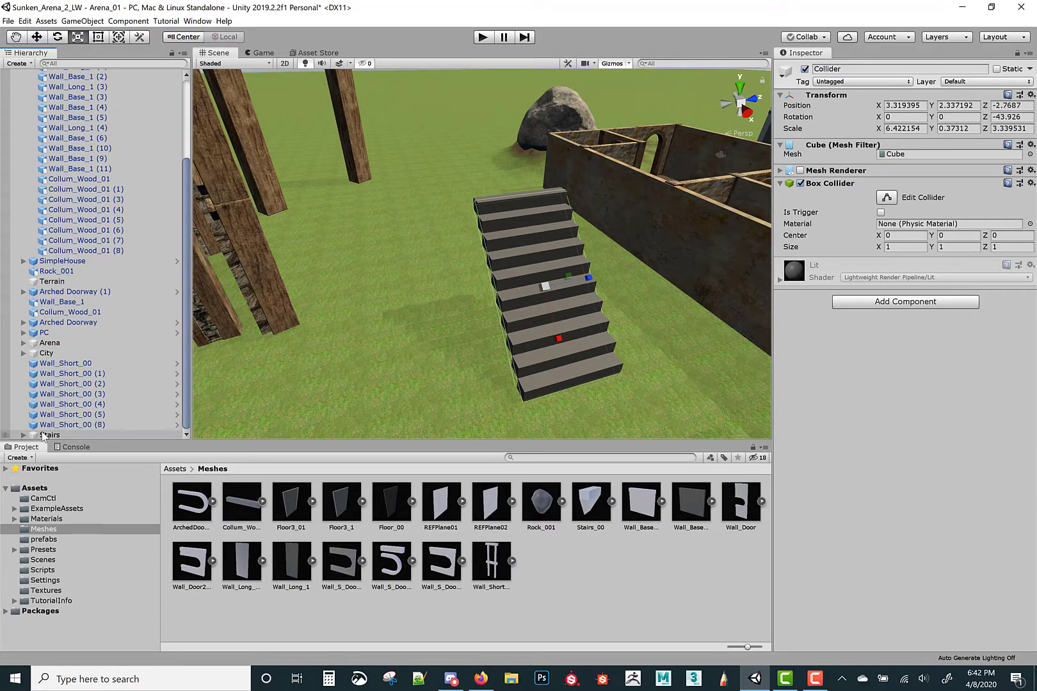
left_click(48, 435)
left_click_drag(48, 435, 51, 543)
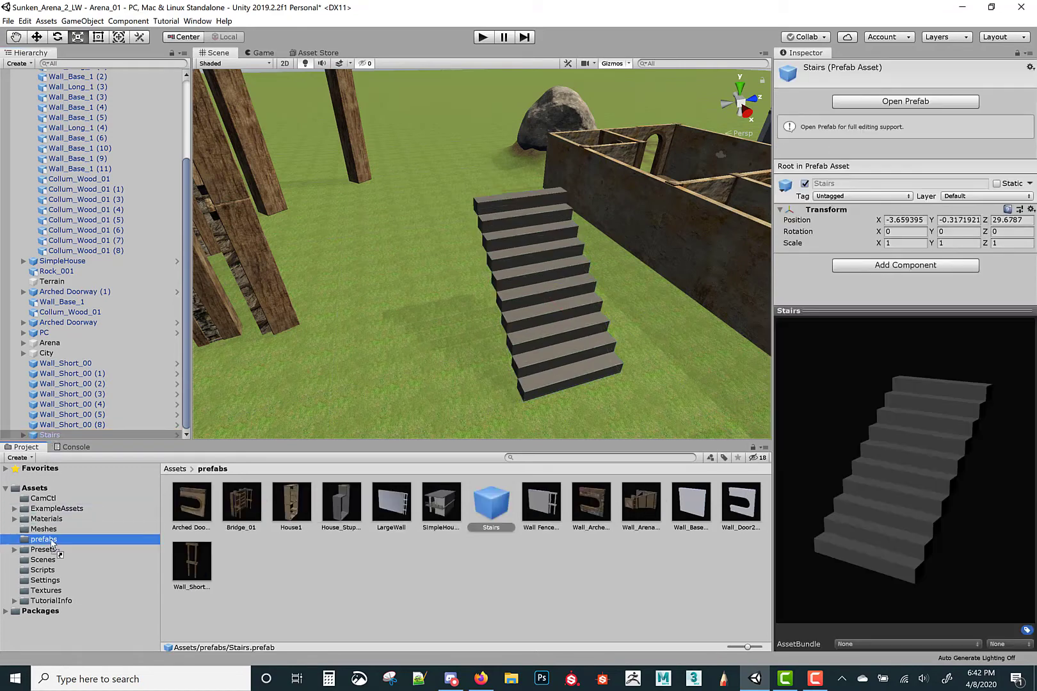
double_click(488, 509)
left_click_drag(447, 364, 599, 347, "alt")
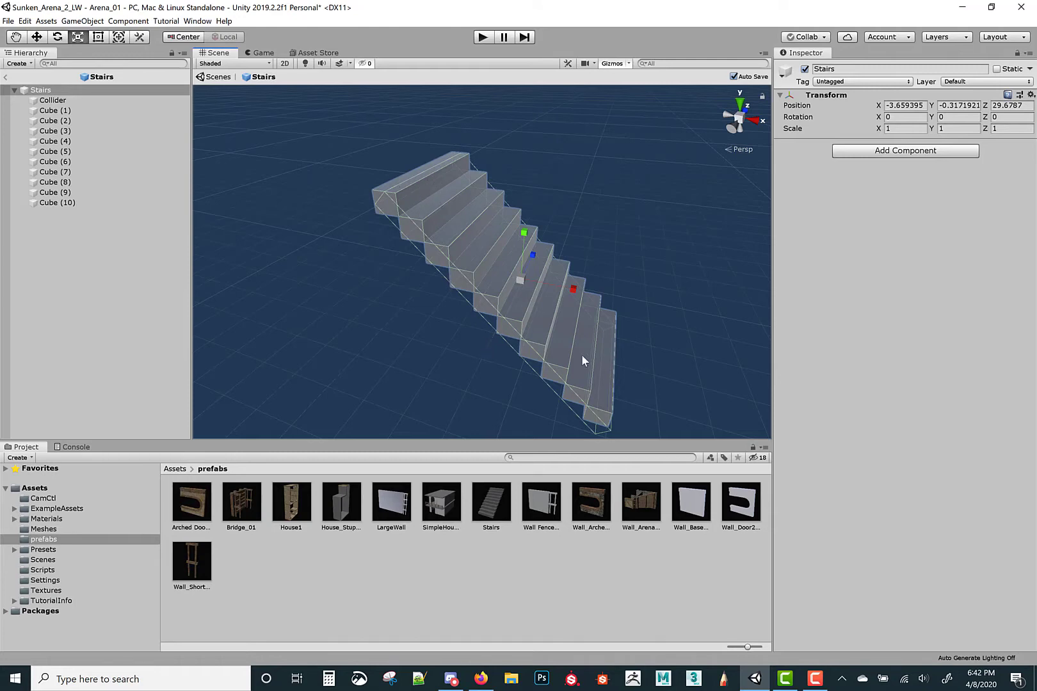
Apply the OldWood material from the Materials folder to all ten step cubes of the Stairs prefab
left_click(46, 518)
left_click(45, 528)
left_click(46, 518)
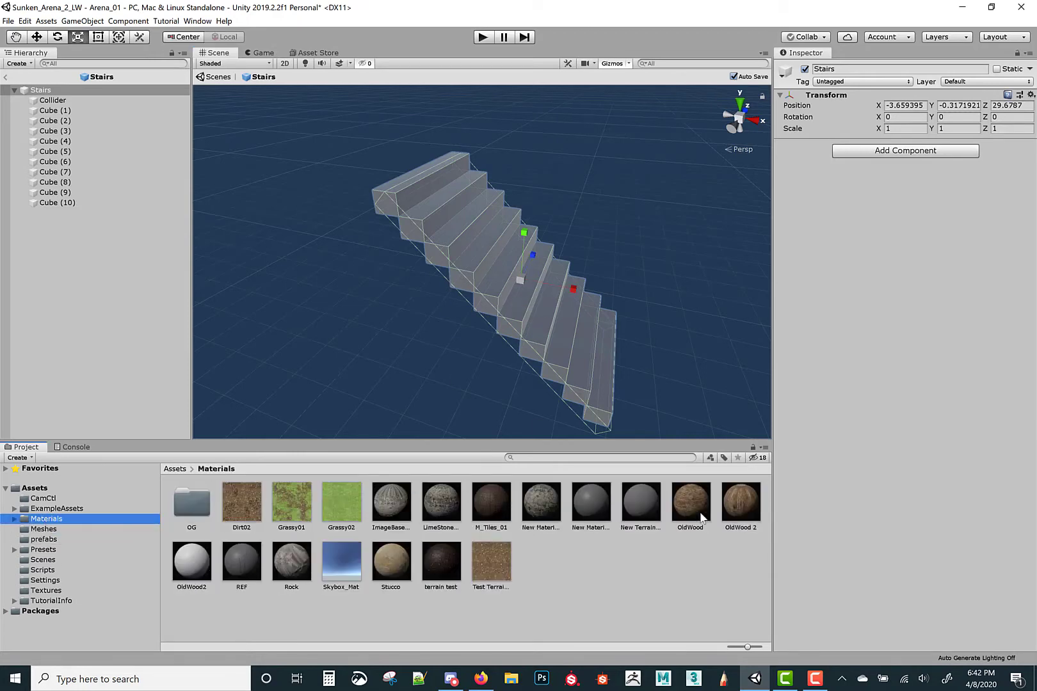
left_click_drag(685, 498, 601, 381)
left_click_drag(733, 504, 587, 377)
right_click_drag(672, 365, 579, 465)
key("w")
key("s")
left_click_drag(690, 513, 449, 318)
left_click_drag(436, 276, 436, 277)
right_click_drag(618, 355, 620, 299)
left_click_drag(687, 493, 441, 240)
left_click_drag(695, 497, 383, 182)
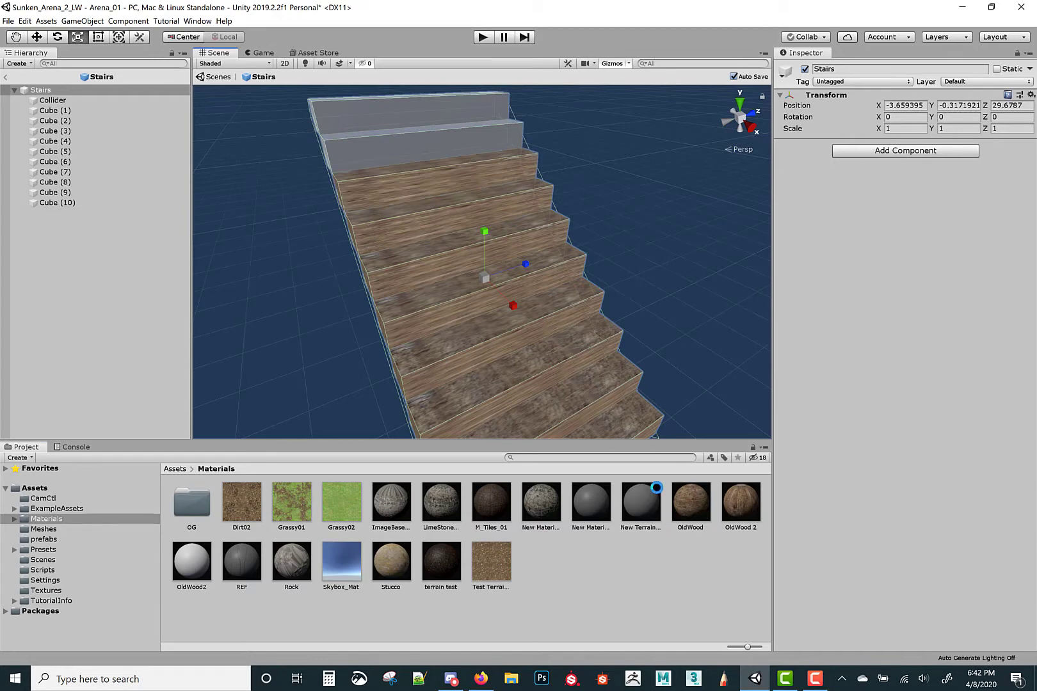
left_click_drag(681, 517, 366, 110)
Disable the Box Collider on Cube (1) through Cube (10) and switch it back on
left_click_drag(439, 201, 683, 227, "alt")
key("f")
left_click(80, 110)
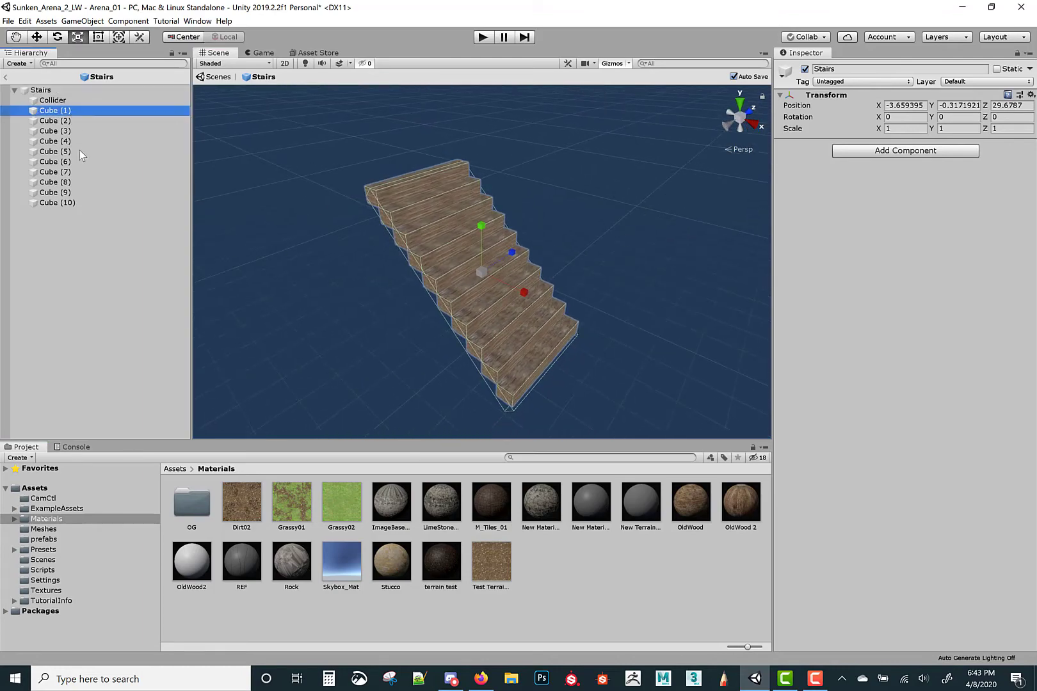
left_click(76, 203, "shift")
left_click(800, 184)
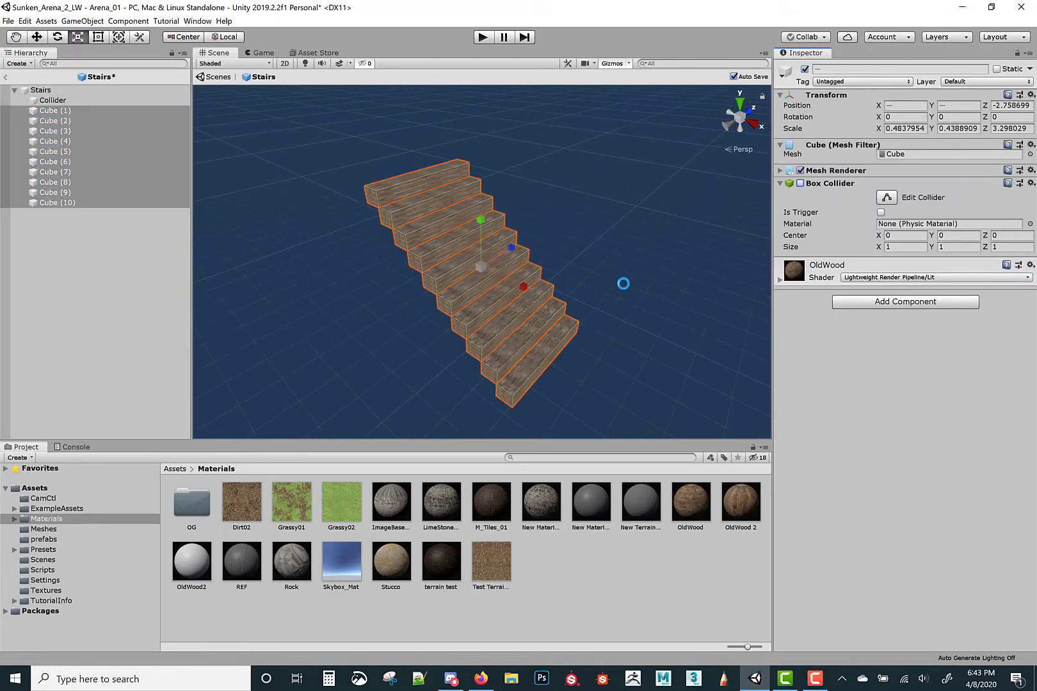
left_click_drag(602, 287, 611, 253, "alt")
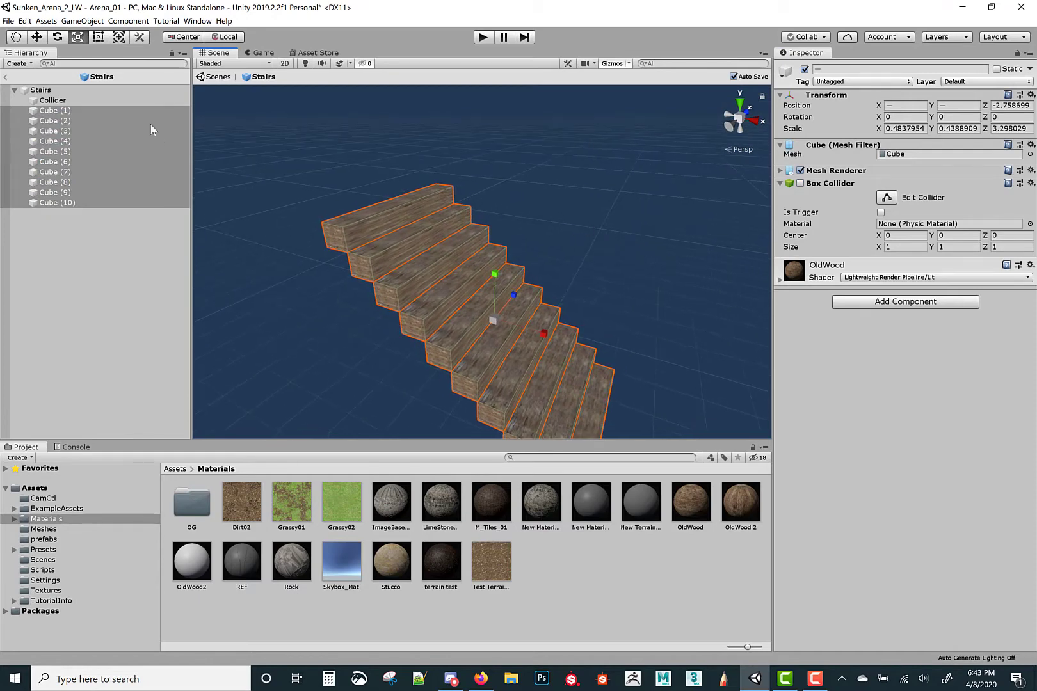
left_click(800, 184)
Play-test the arena with the step cubes' Box Colliders enabled, walking to the stairs and trying to climb them
left_click(479, 38)
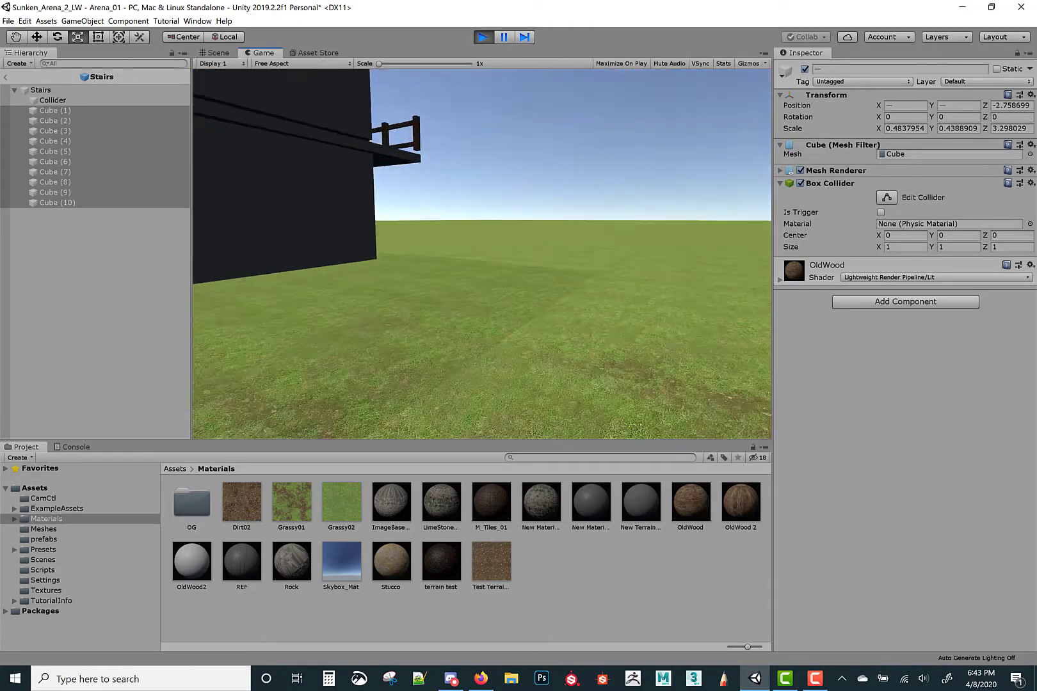
key("w")
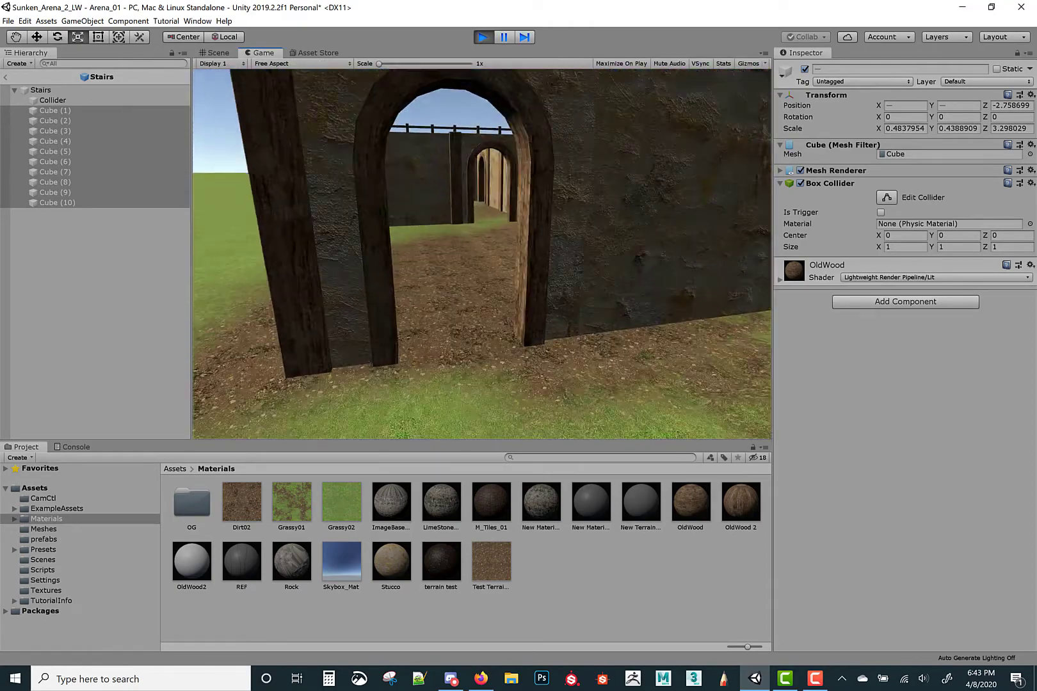
key("w")
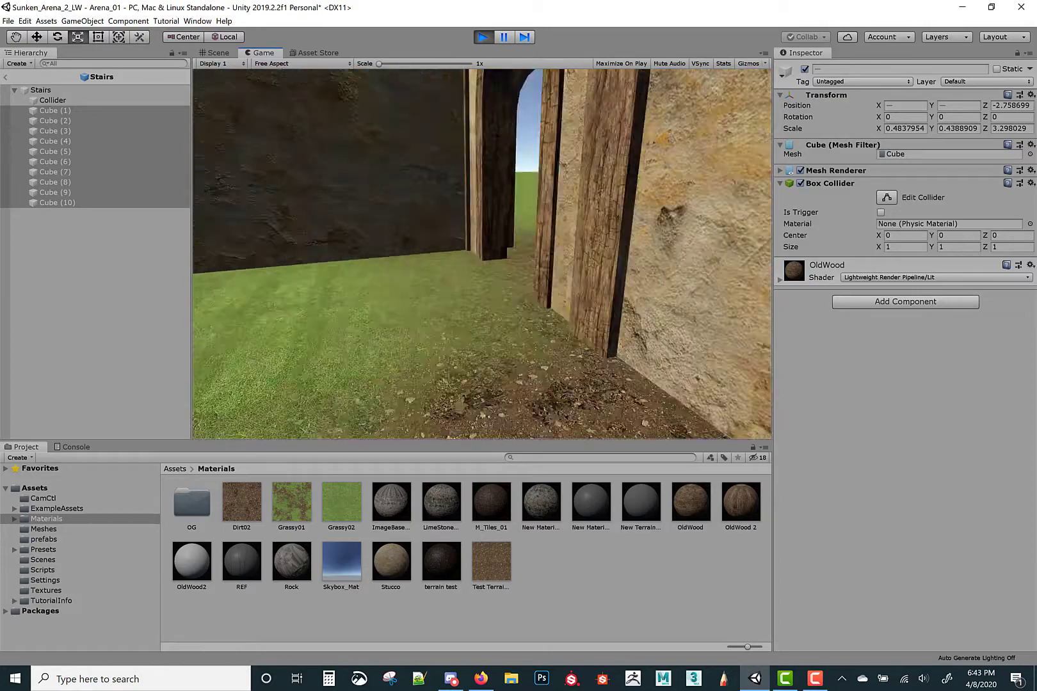
key("w")
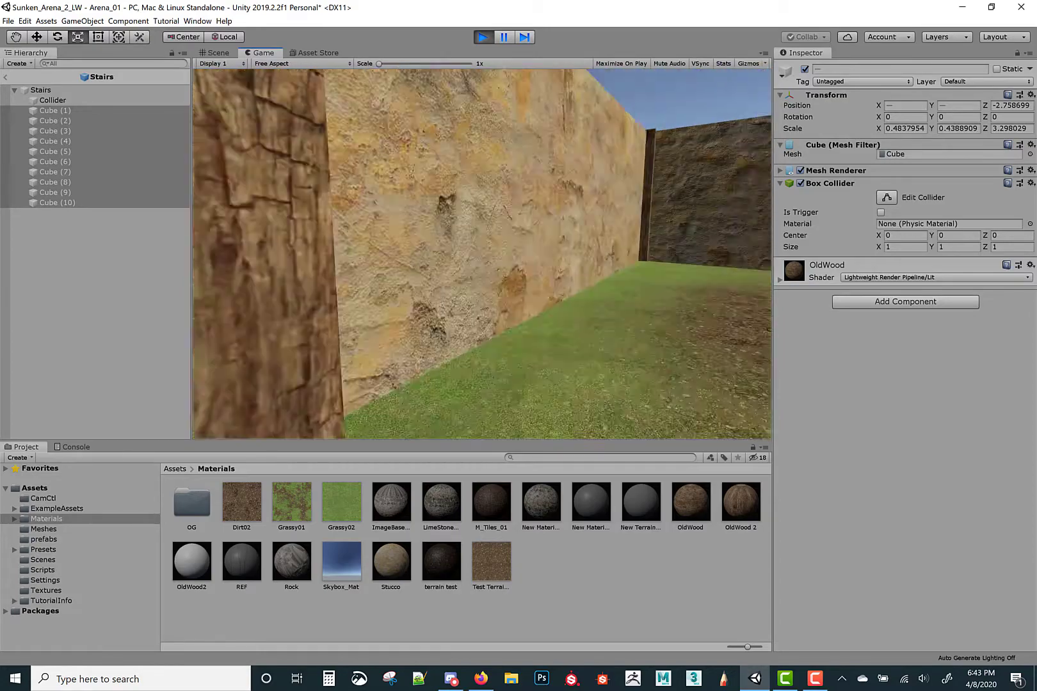
key("w")
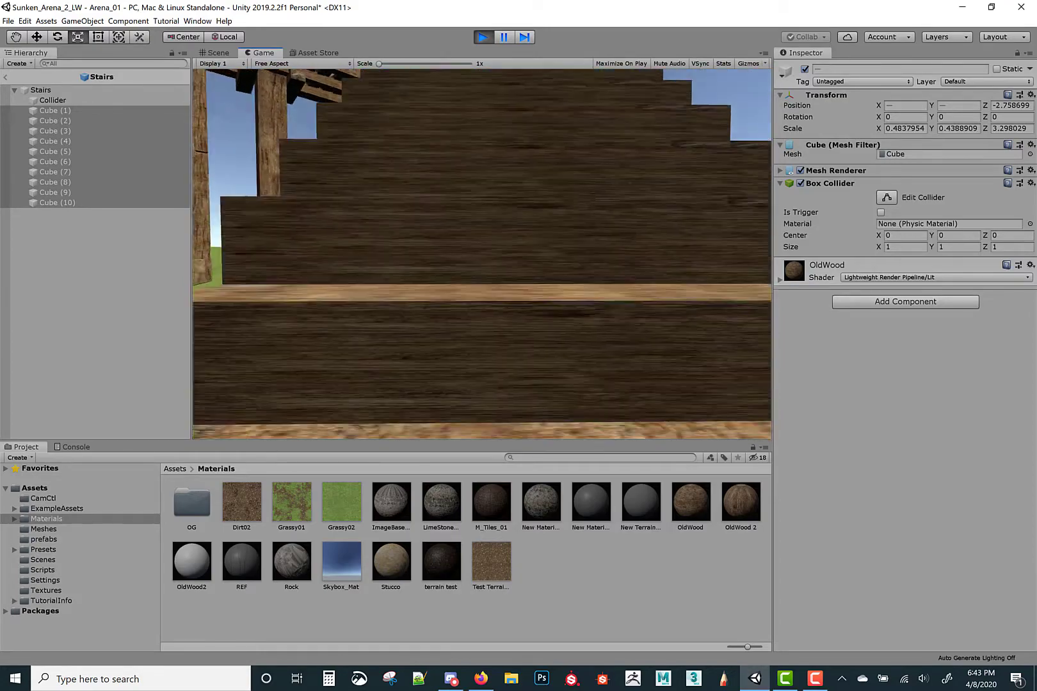
key("a")
key("w")
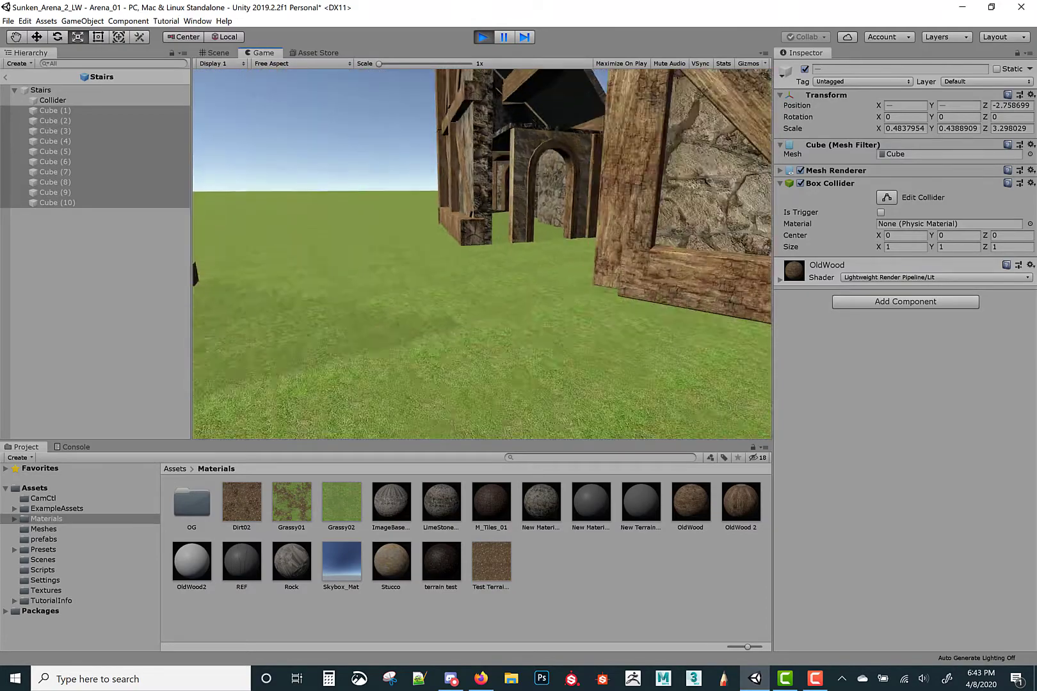
key("w")
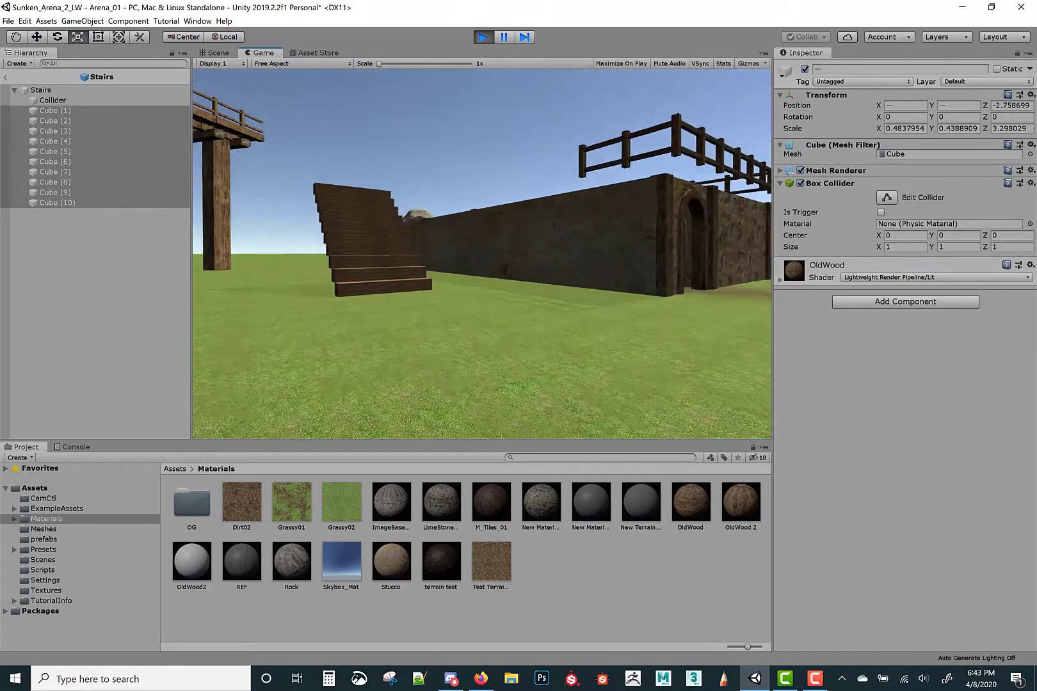
key("w")
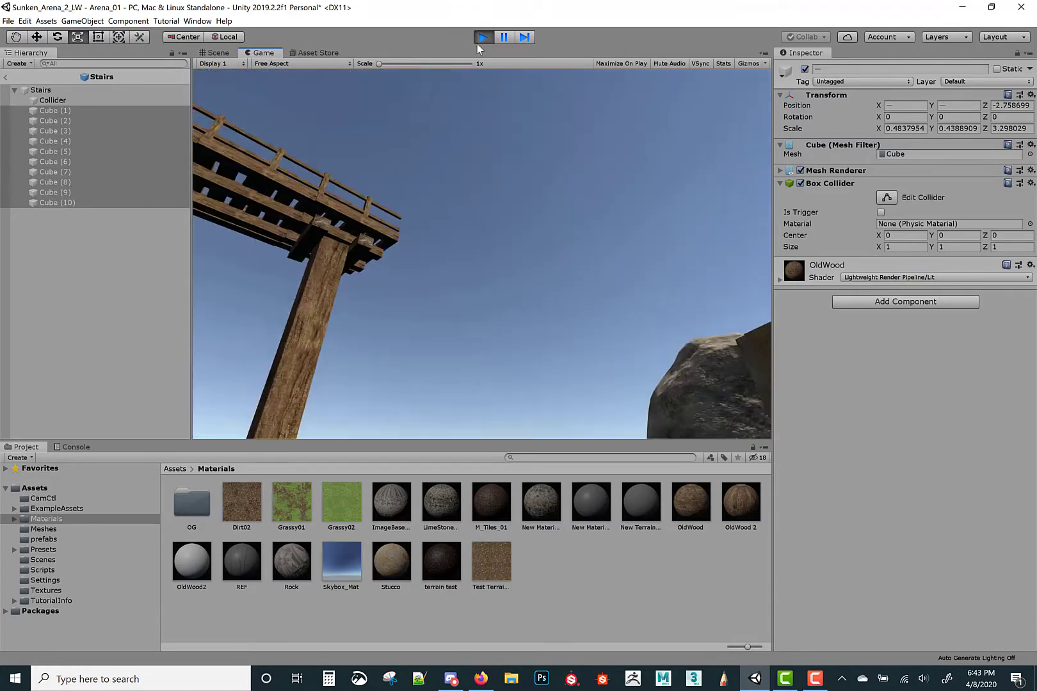
key("ctrl+p")
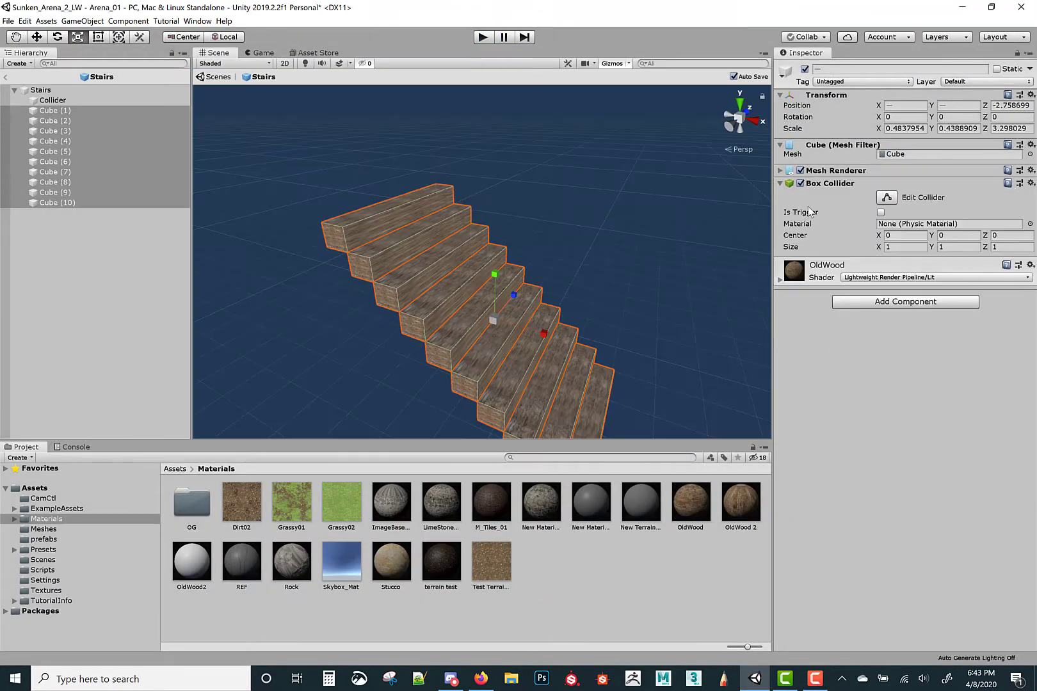
Disable the Box Collider on Cube (1) through Cube (10) and select the Collider ramp to check its settings
left_click(800, 183)
left_click(53, 100)
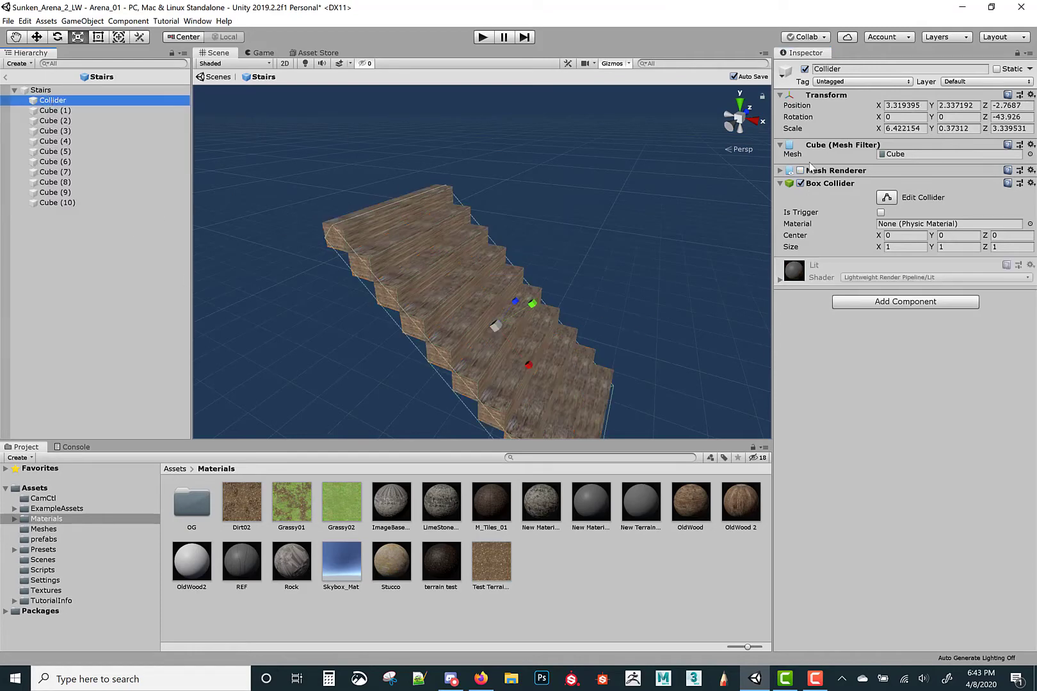
Play-test the stairs using only the invisible ramp collider, climbing them and circling back for another approach before ending the test
left_click(483, 37)
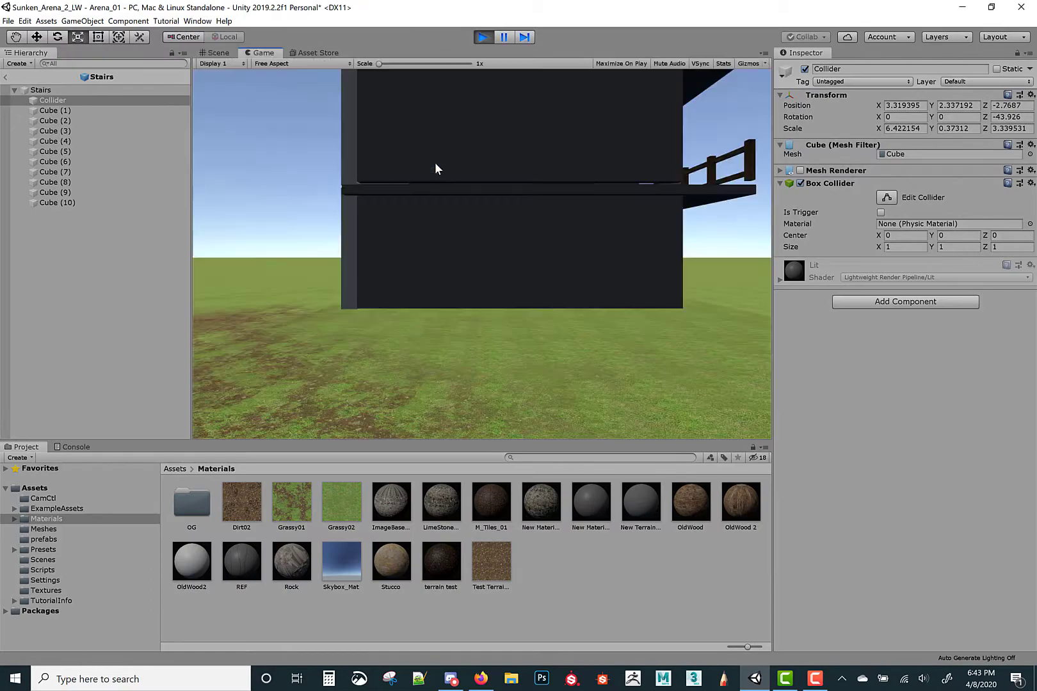
key("w")
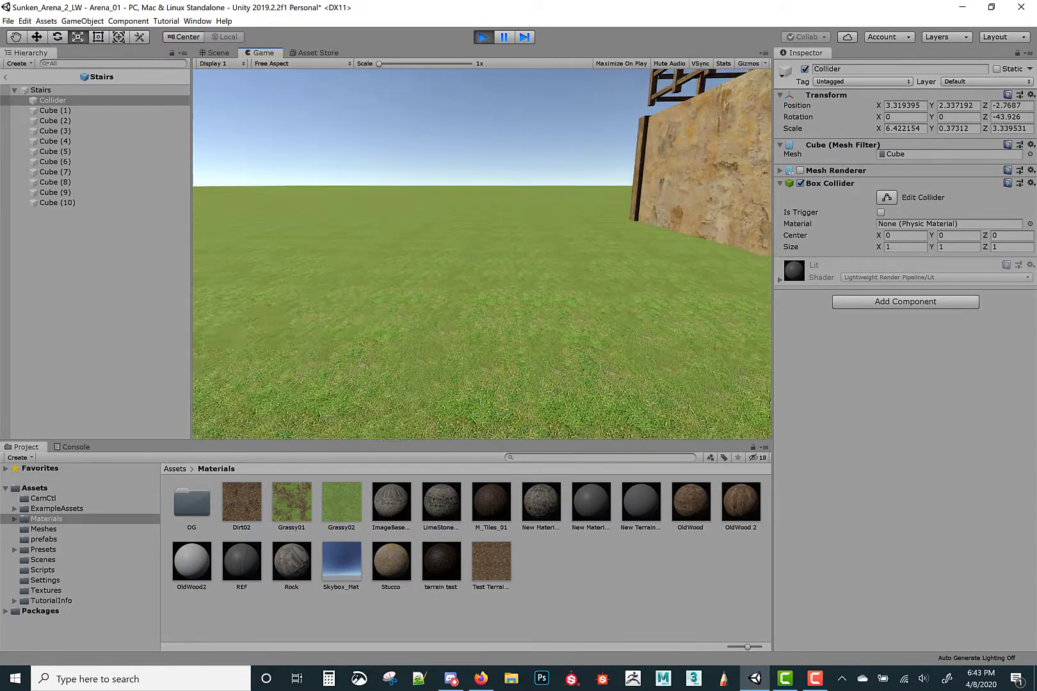
key("w")
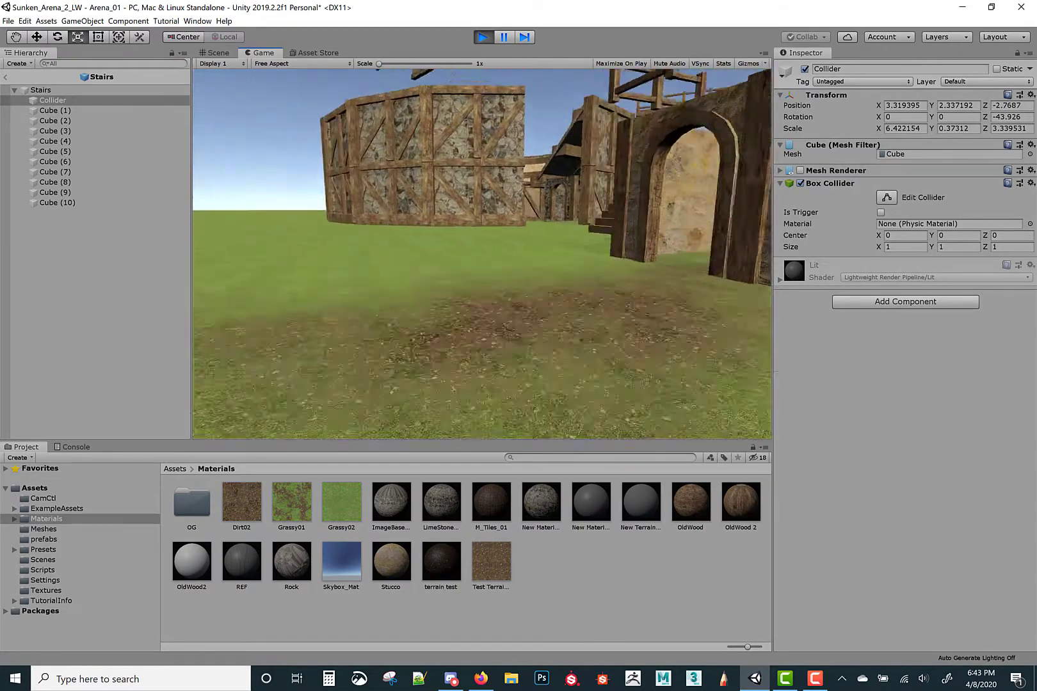
key("w")
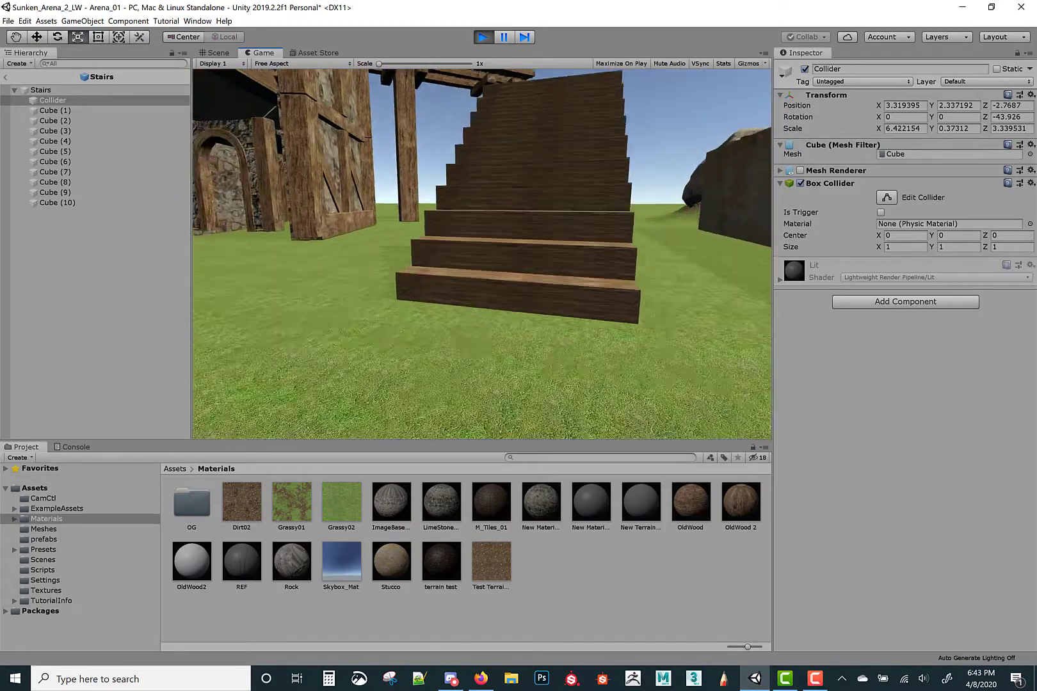
key("w")
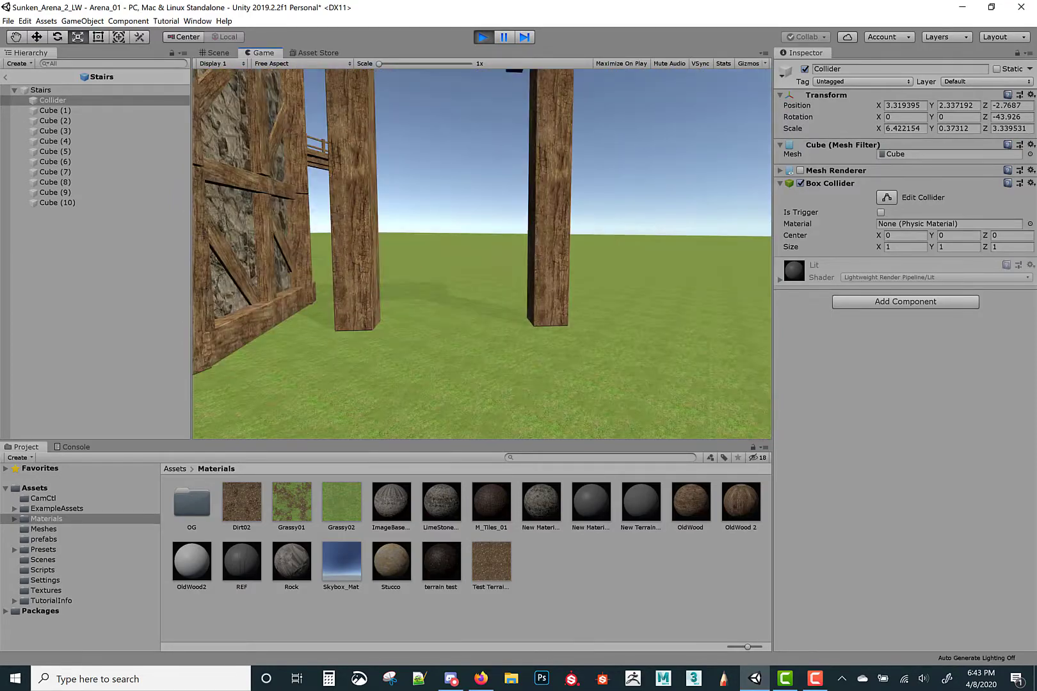
key("a")
key("a")
key("w")
key("w")
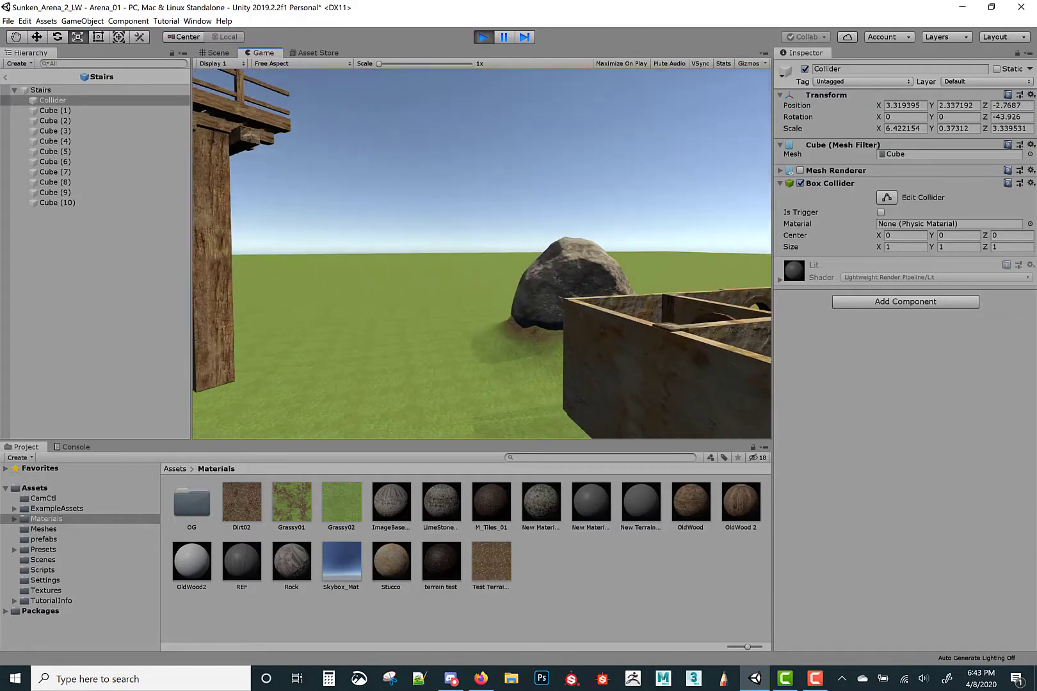
key("a")
key("w")
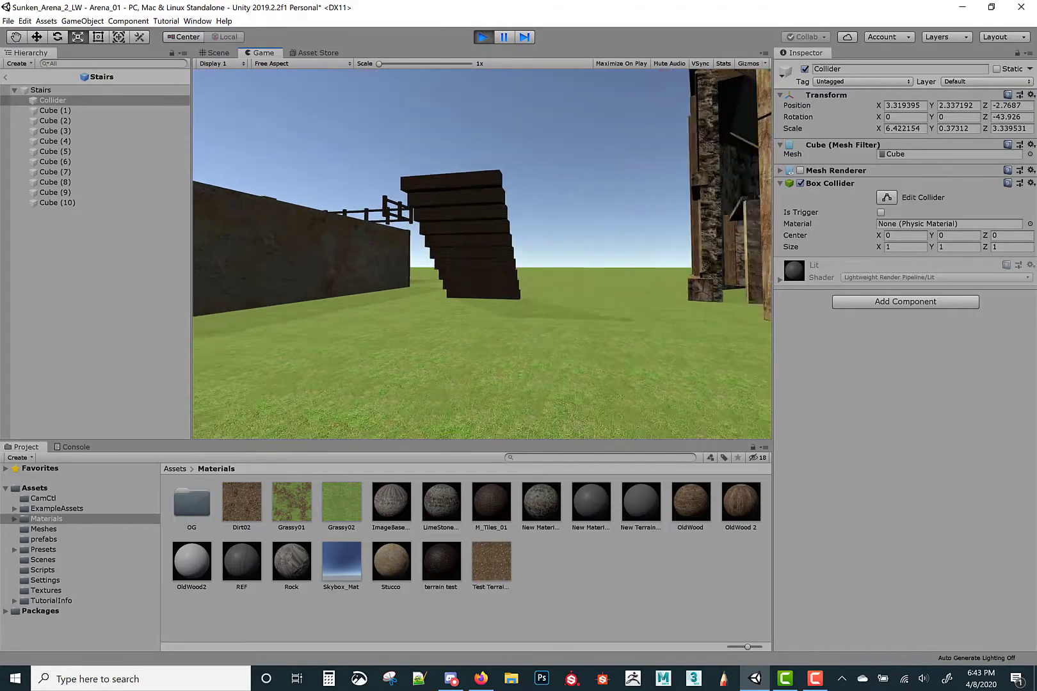
key("a")
key("w")
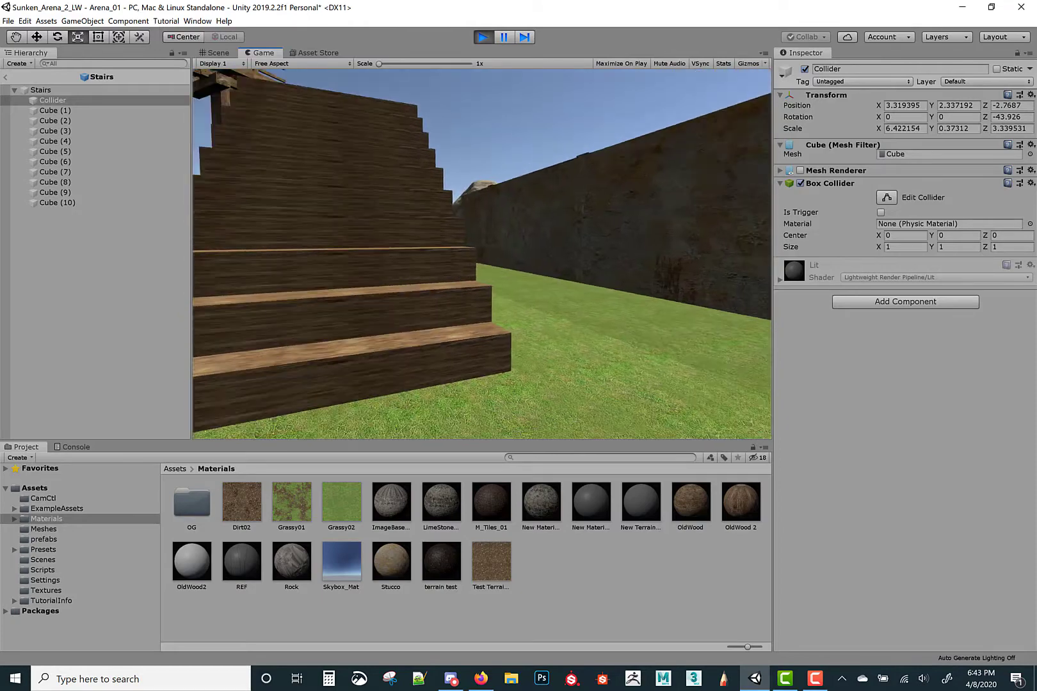
key("s")
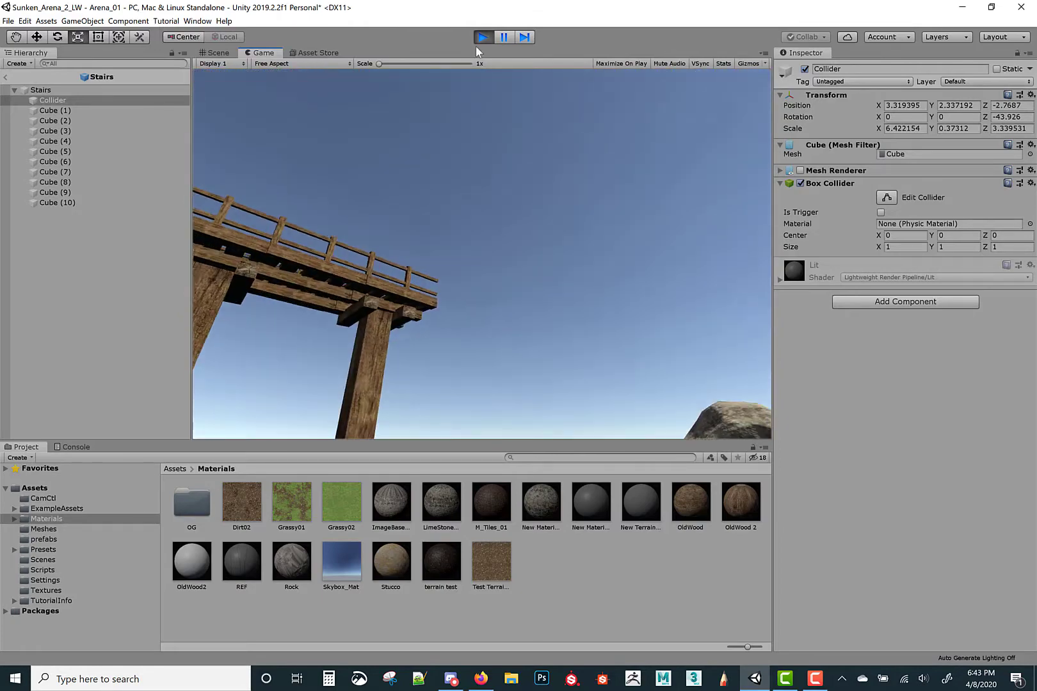
left_click(484, 36)
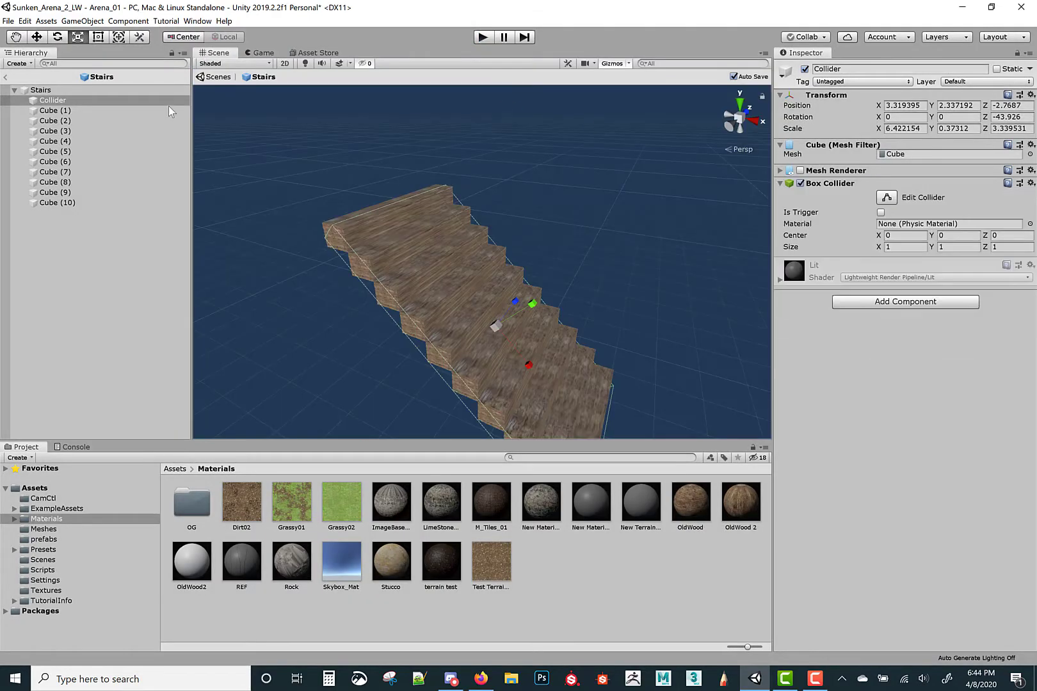
Leave the Stairs prefab for the arena scene and select Stairs beside the walled building, viewed from above
left_click(7, 78)
right_click_drag(502, 238, 449, 344)
key("s")
key("d")
key("e")
left_click(449, 343)
right_click_drag(534, 366, 536, 371)
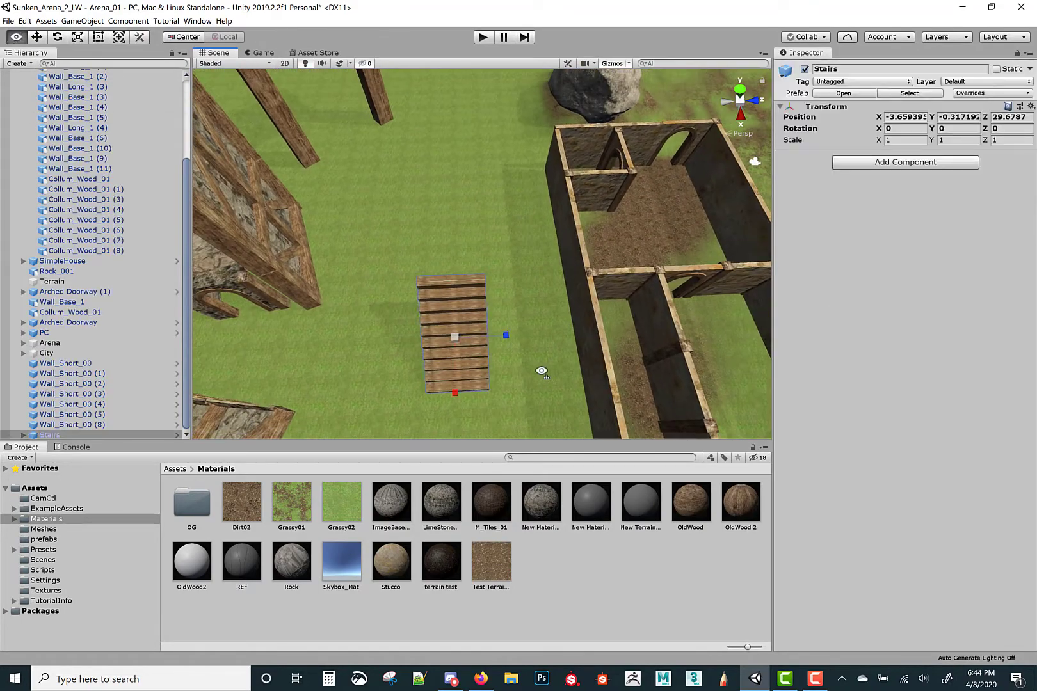
Move Stairs inside the walled building to about X -3.66, Y 0.08, Z 38.21 and scale their height to 0.8316
left_click_drag(535, 372, 664, 336, "alt")
key("w")
right_click_drag(665, 337, 548, 198)
key("w")
left_click_drag(548, 199, 572, 284, "alt")
key("r")
key("w")
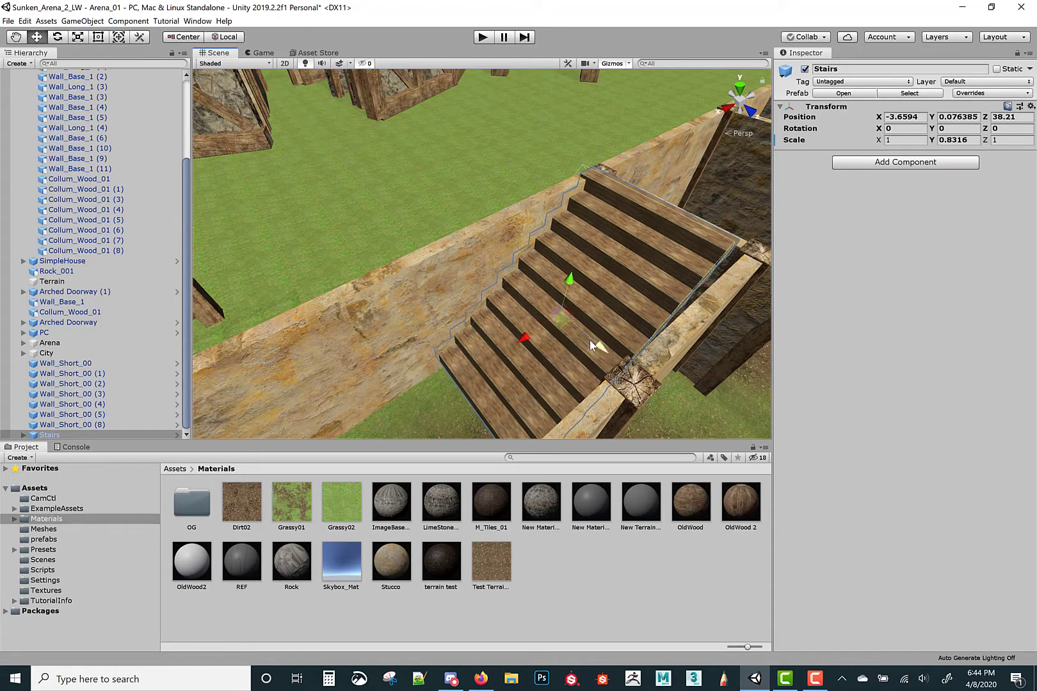
Fit Stairs between the two walls by moving them to Z 38.55 and widening them to a Z scale of 1.0482
left_click_drag(590, 340, 597, 344)
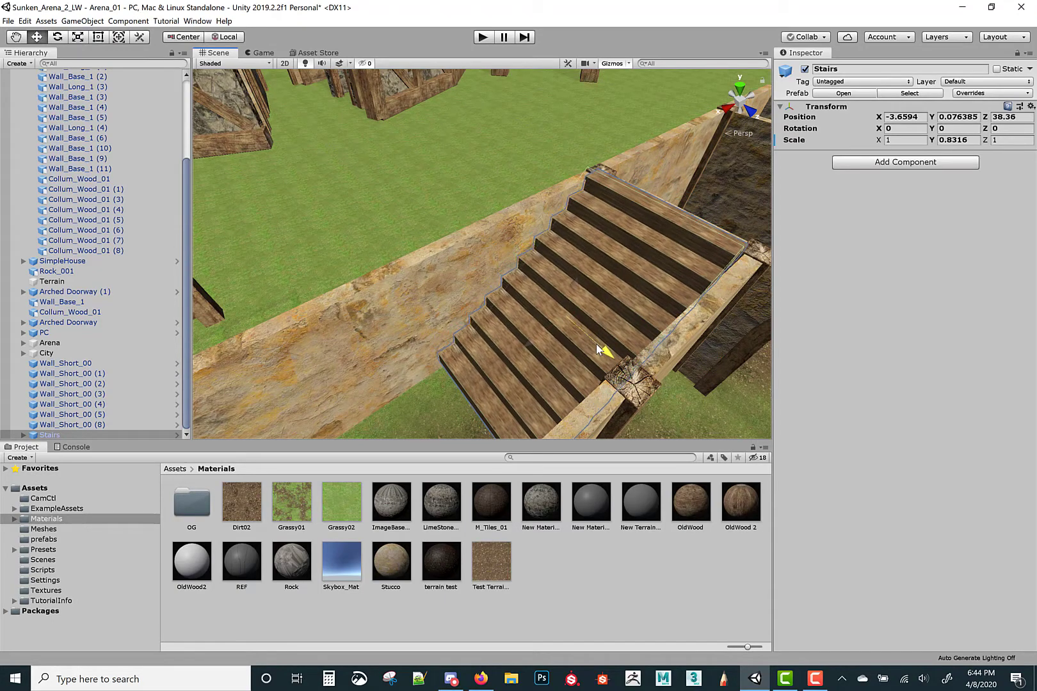
key("r")
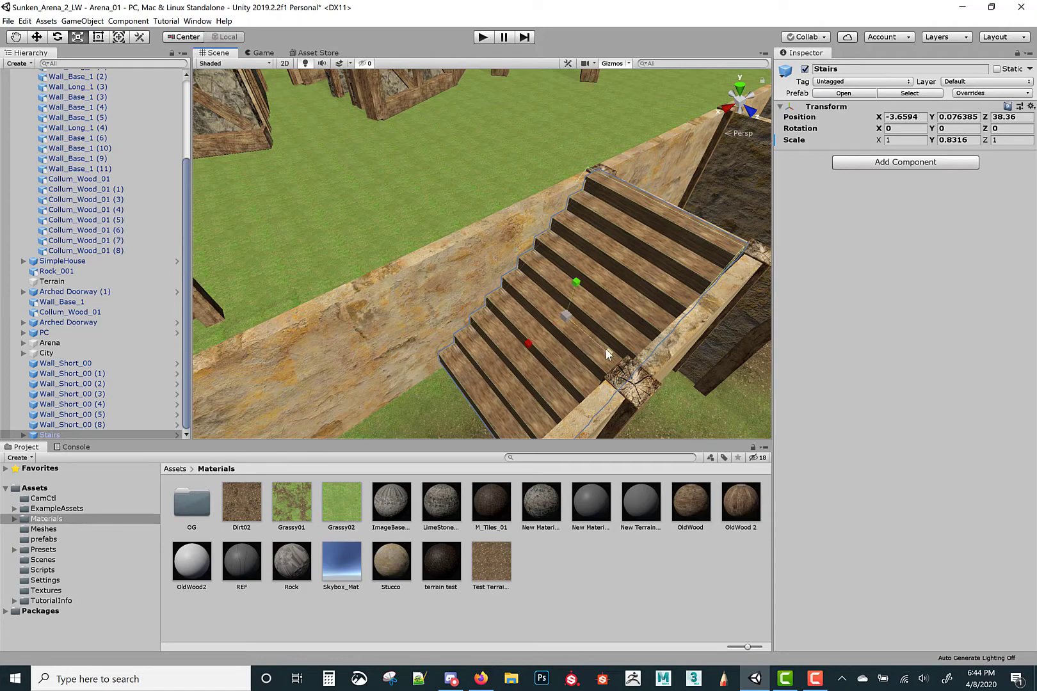
left_click_drag(605, 349, 608, 353)
key("w")
right_click_drag(609, 353, 615, 67)
Play-test the arena and walk to the stairs inside the walled building to check their placement
left_click(483, 38)
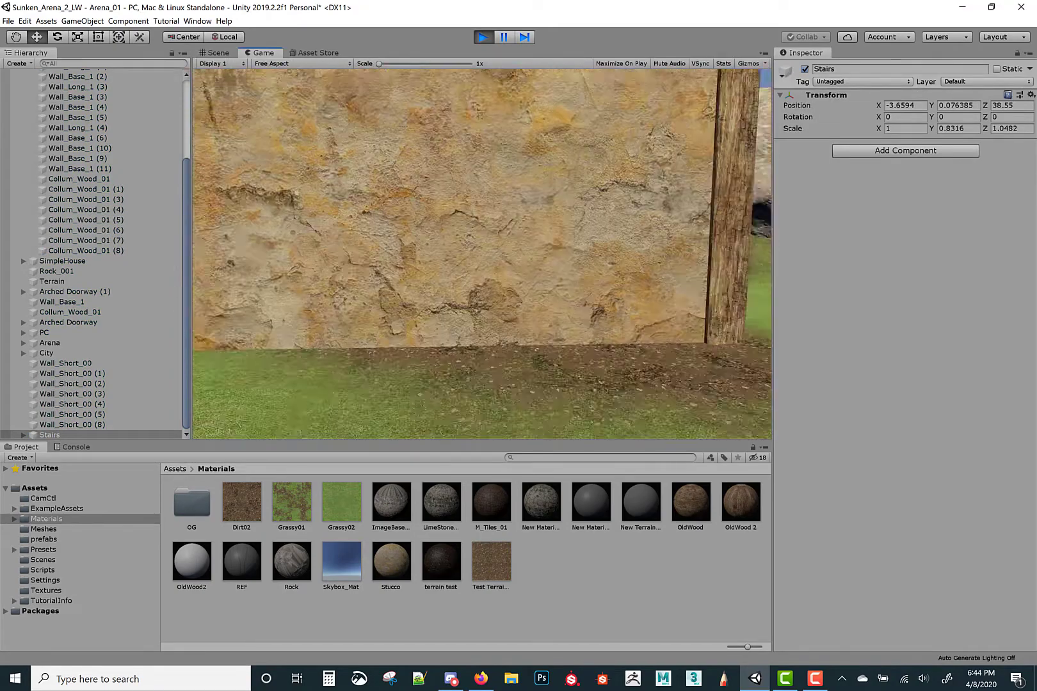
key("w")
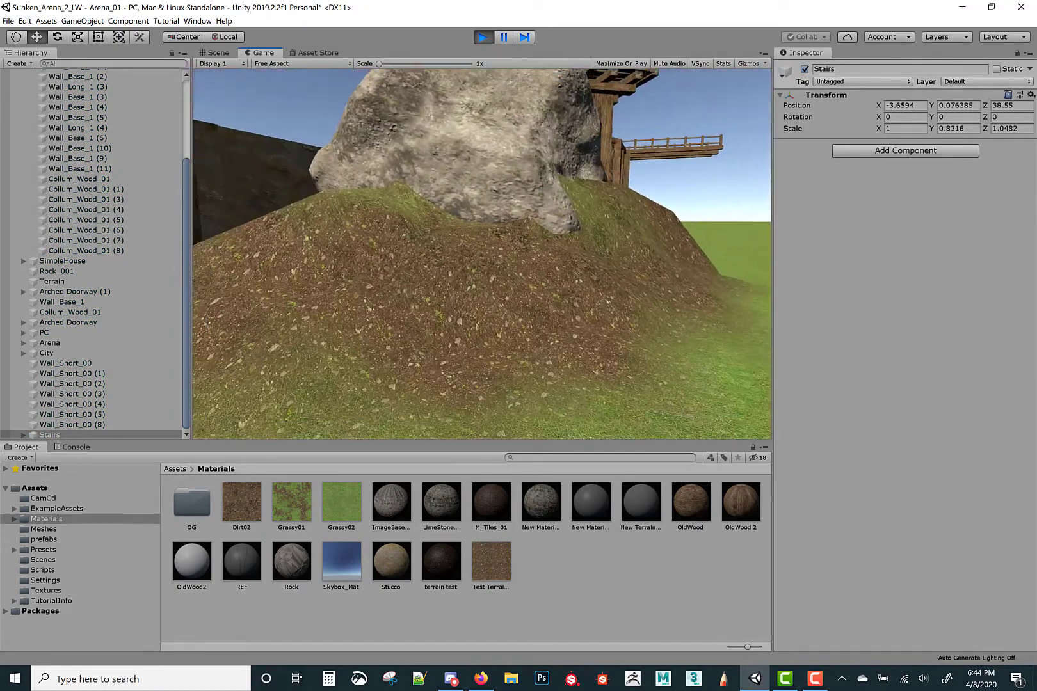
key("w")
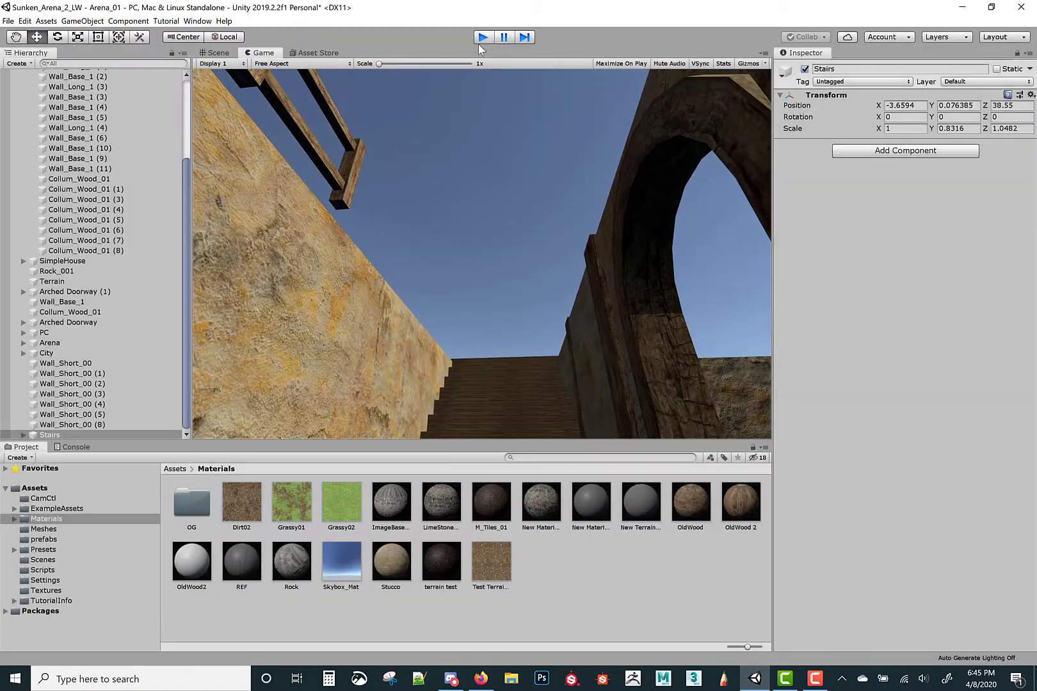
left_click(481, 38)
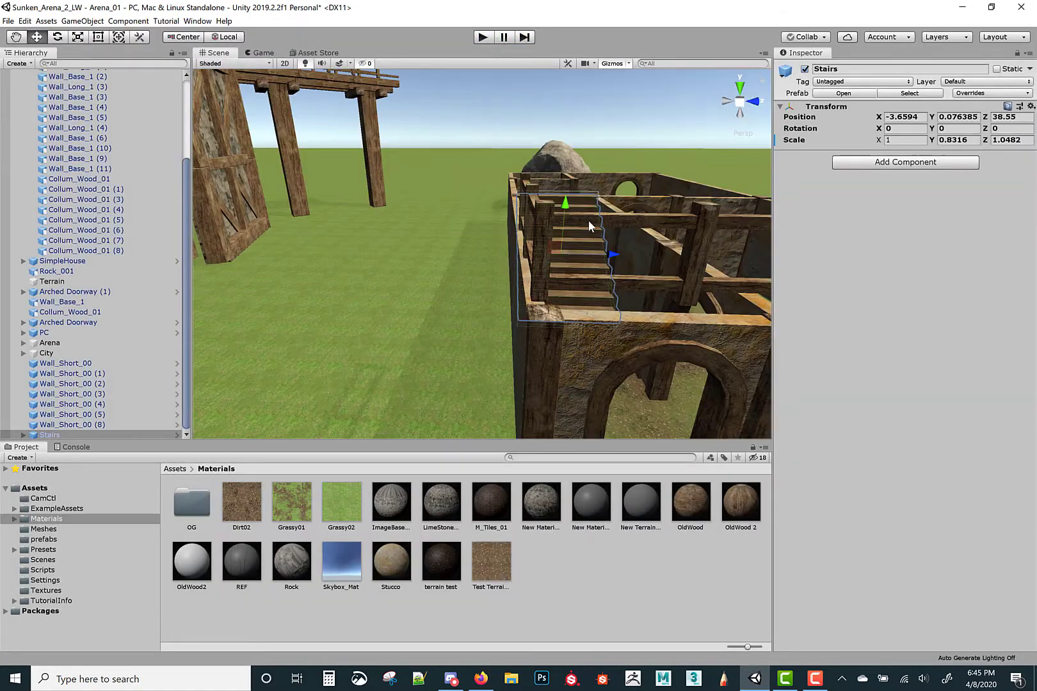
Lower Stairs inside the walled building to a Y position of -0.27
left_click_drag(566, 206, 608, 242)
right_click_drag(609, 242, 601, 317)
left_click_drag(513, 183, 623, 253)
scroll(622, 253, "down", 8)
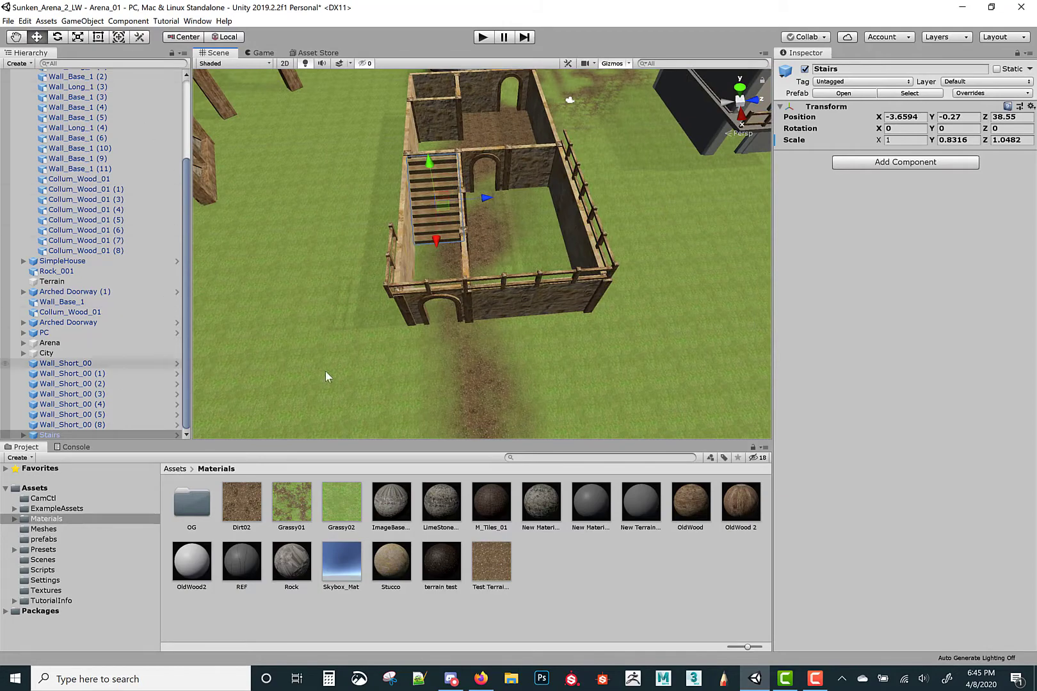
Deselect everything and add a new 3D cube to the arena scene
left_click(46, 20)
mouse_move(25, 20)
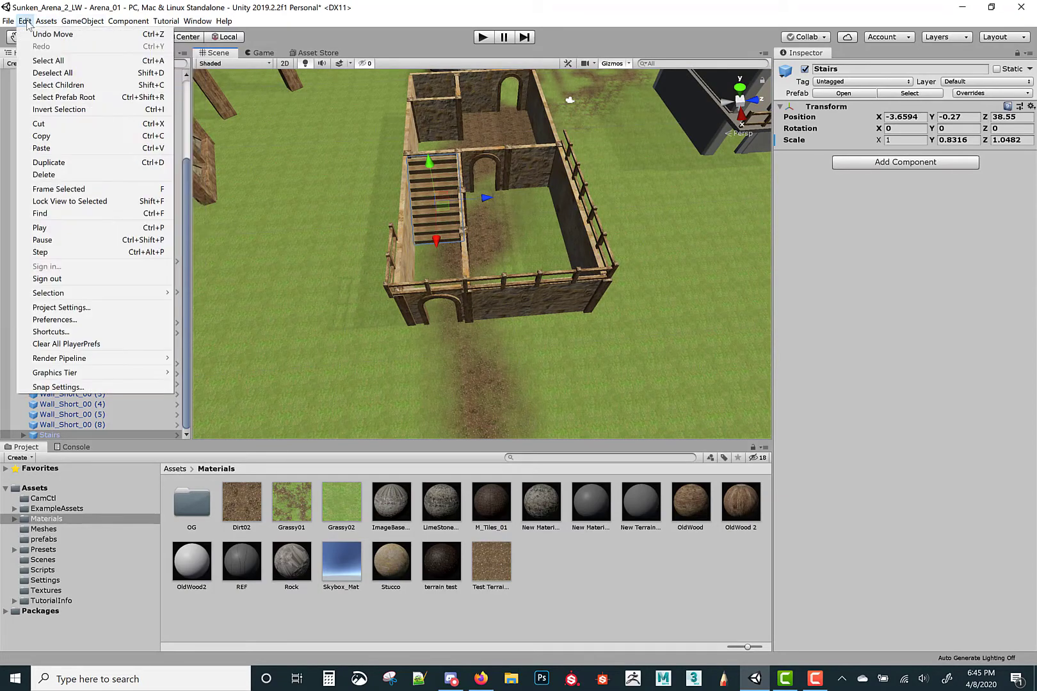
left_click(52, 72)
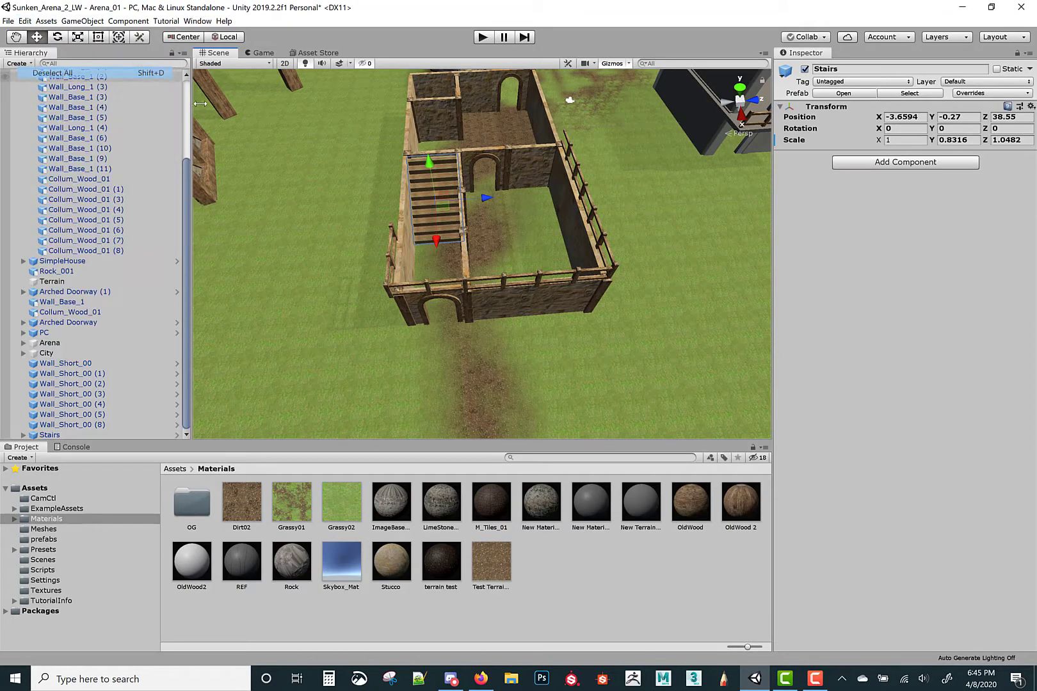
left_click(82, 20)
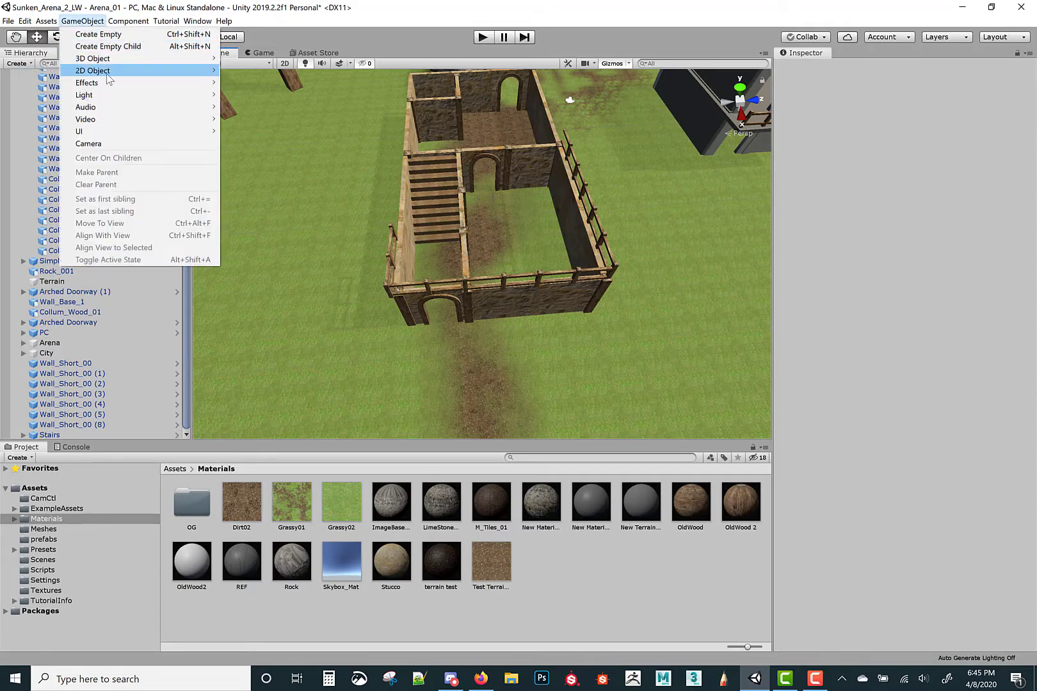
mouse_move(128, 65)
left_click(243, 58)
Move the new cube onto the cross wall beyond the stairs, at X -2.93, Y 4.36, Z 42.68
right_click_drag(533, 250, 739, 208)
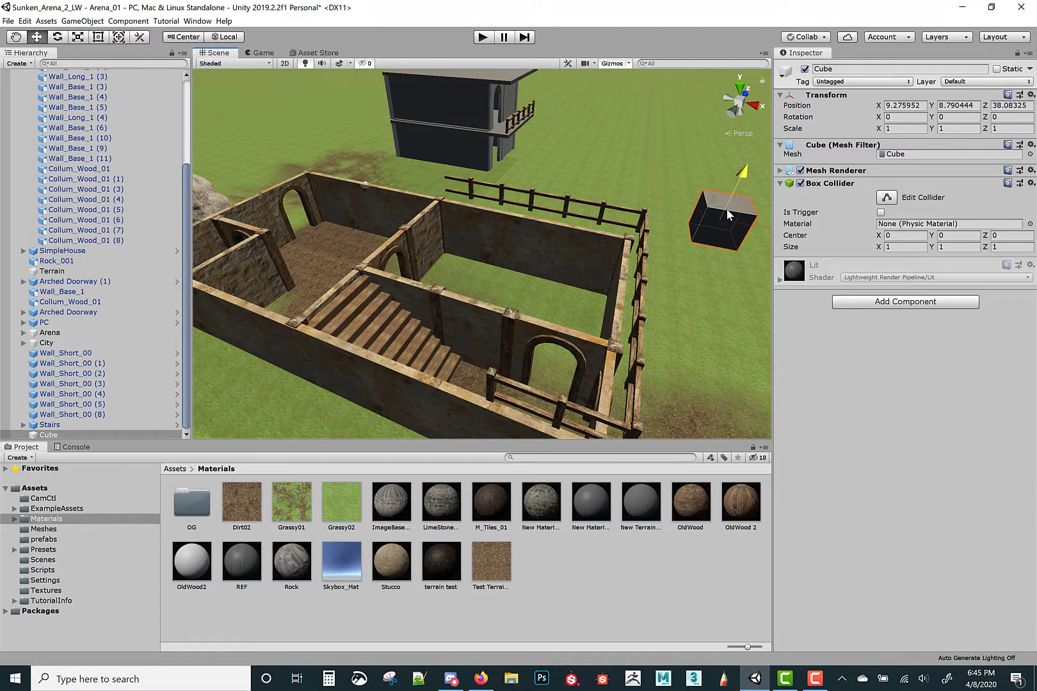
left_click_drag(720, 222, 409, 269)
right_click_drag(372, 262, 269, 339)
left_click_drag(519, 238, 605, 137)
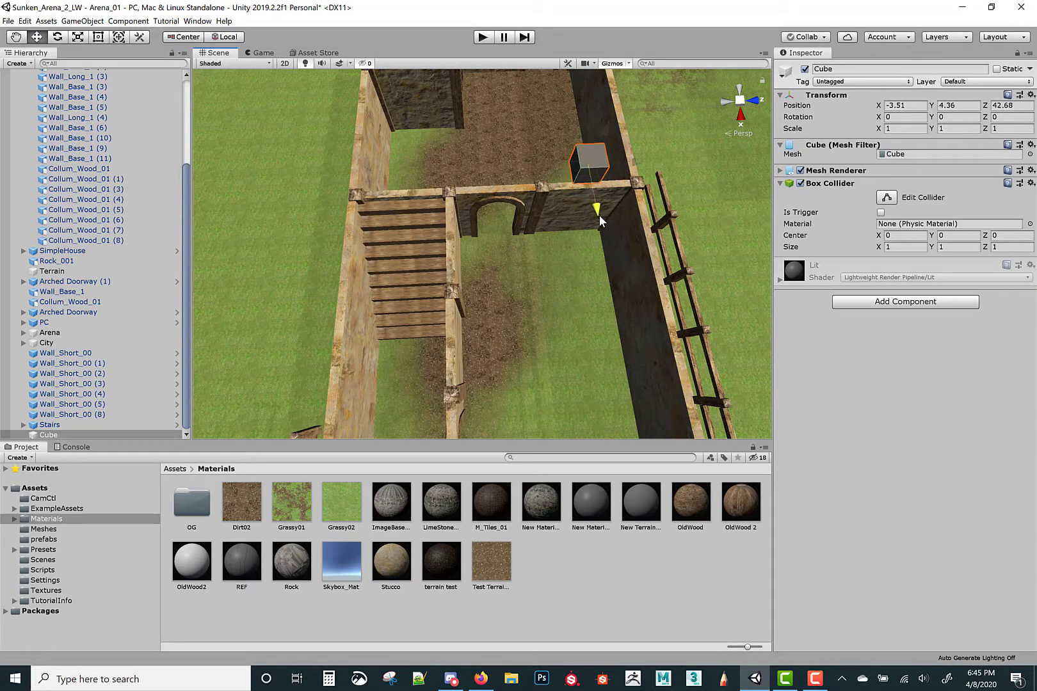
key("w")
right_click_drag(600, 224, 893, 73)
key("e")
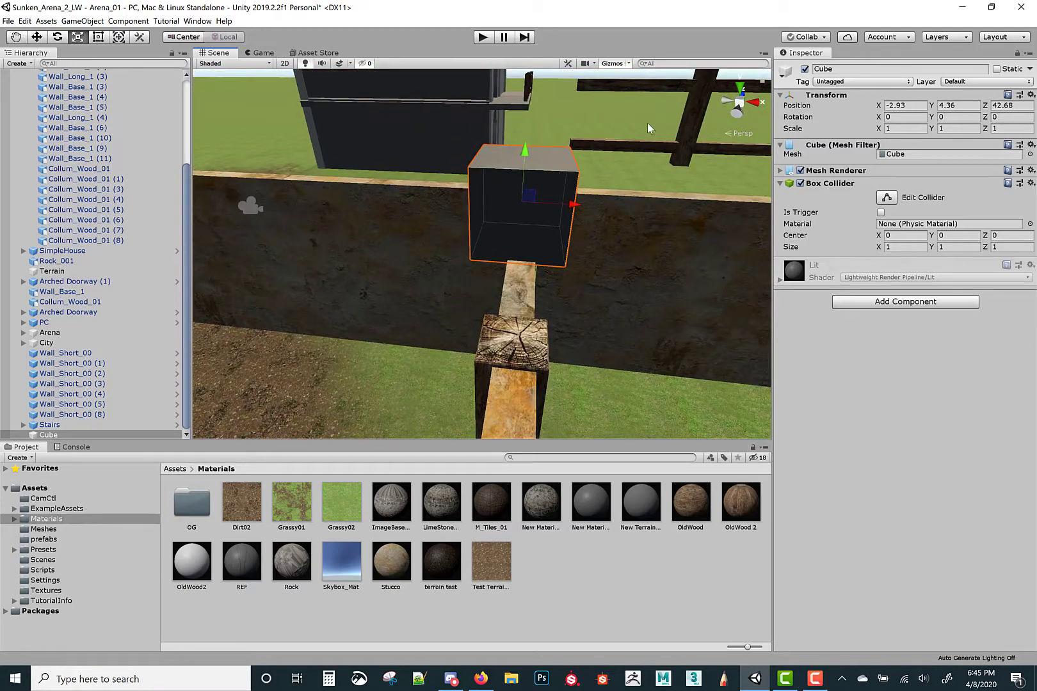
Flatten the new cube into a thin slab and set its X and Z scale to 4
left_click_drag(524, 154, 530, 185)
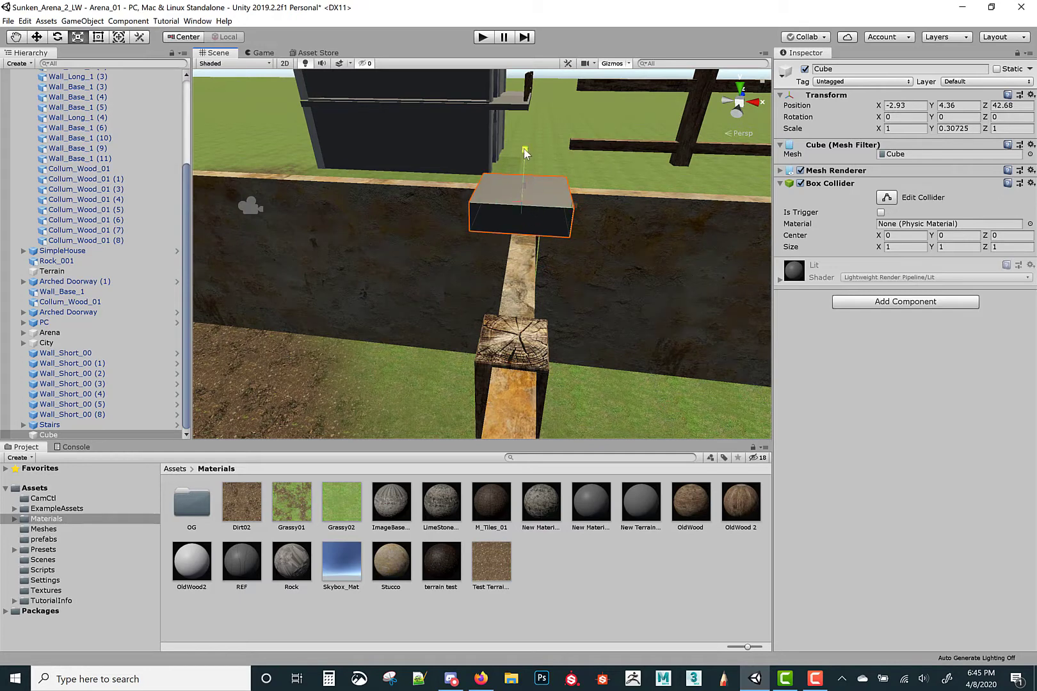
left_click_drag(522, 203, 471, 188)
scroll(531, 186, "down", 8)
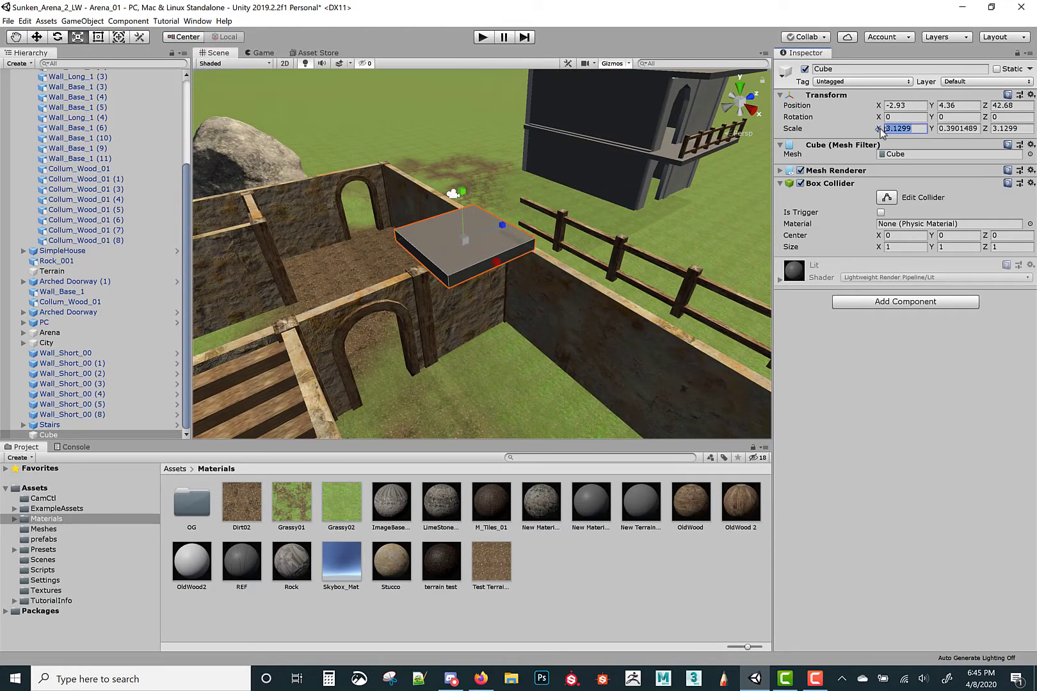
type("4")
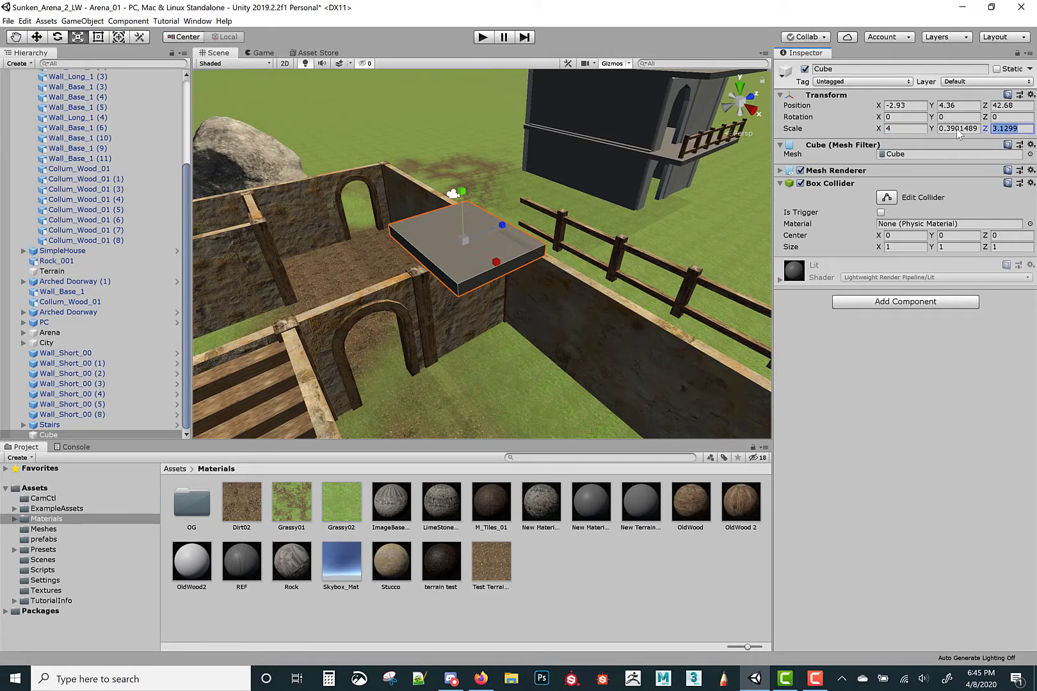
type("4")
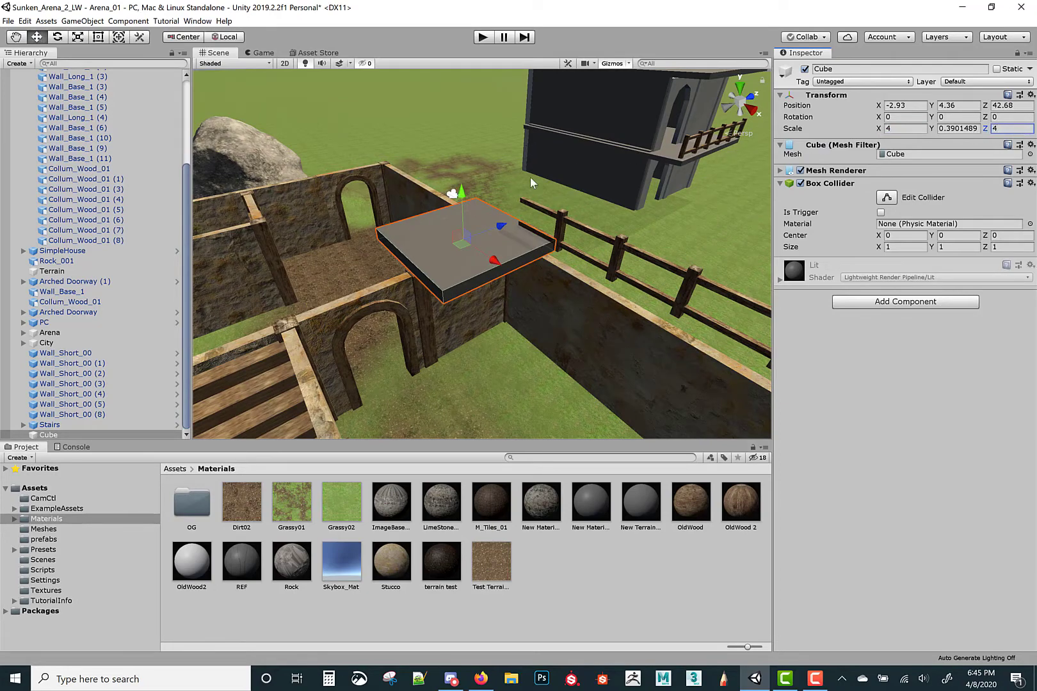
Place the slab on the walls beyond the stairs at X -1.1, Y 4.04, Z 42.84 and thin its Y scale to about 0.29
left_click_drag(457, 244, 535, 289)
right_click_drag(535, 290, 405, 439)
key("e")
key("d")
left_click_drag(513, 297, 697, 151)
left_click_drag(605, 229, 608, 212)
Inspect the M_Tiles_01 material and apply it to the slab
left_click(491, 506)
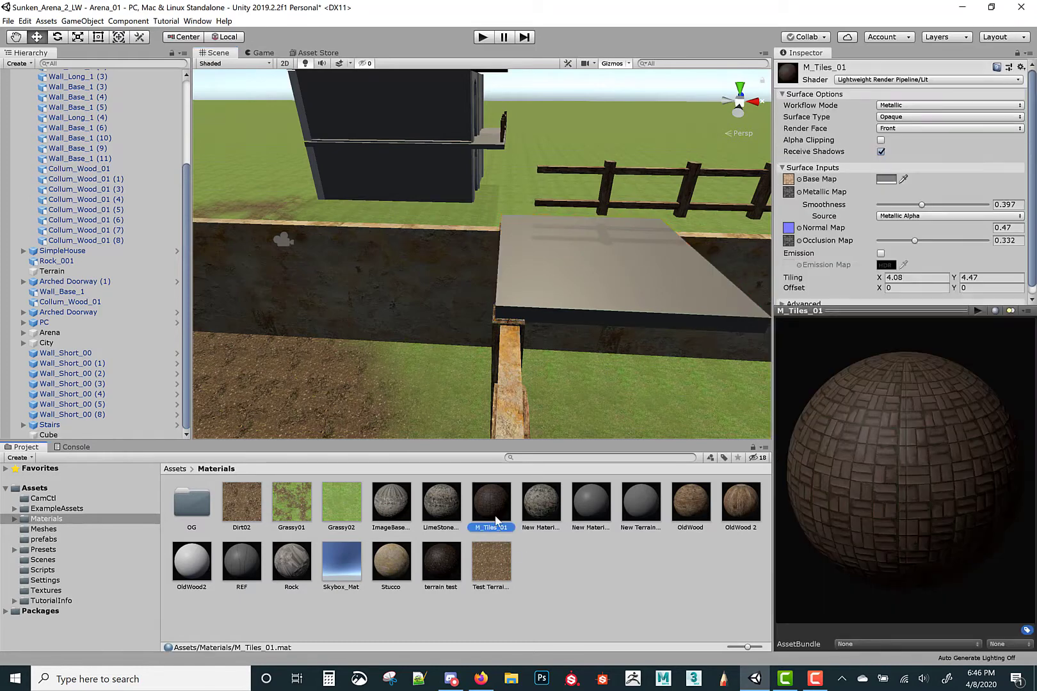
left_click_drag(930, 470, 935, 525)
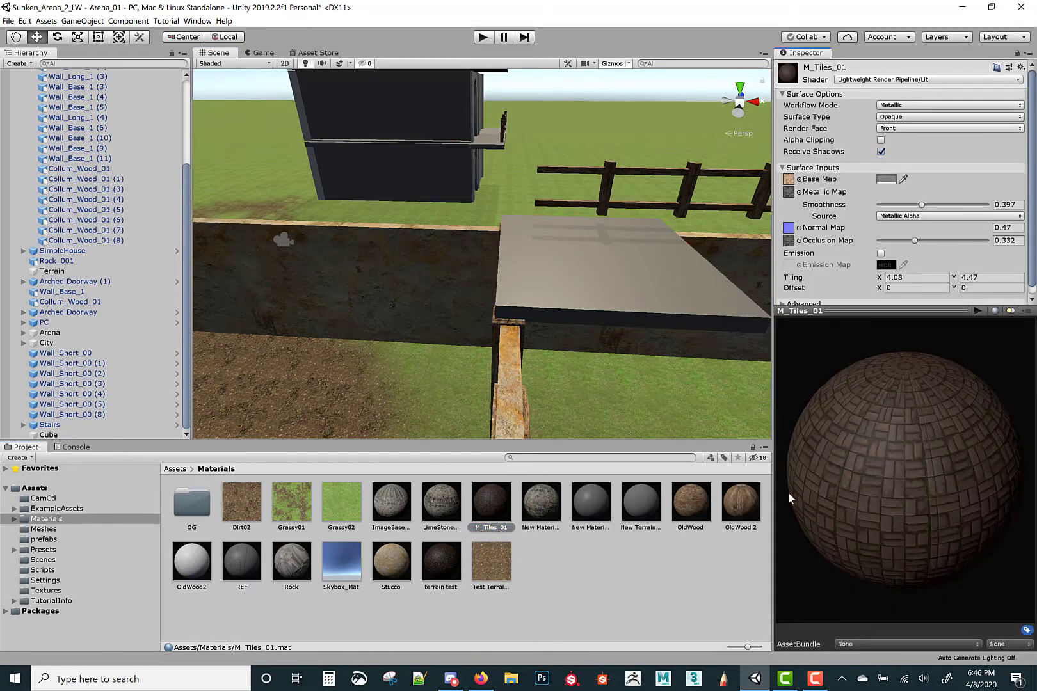
left_click_drag(501, 512, 665, 303)
Set the M_Tiles_01 material's tiling to 4 in both X and Y
right_click_drag(557, 298, 893, 214)
key("w")
key("a")
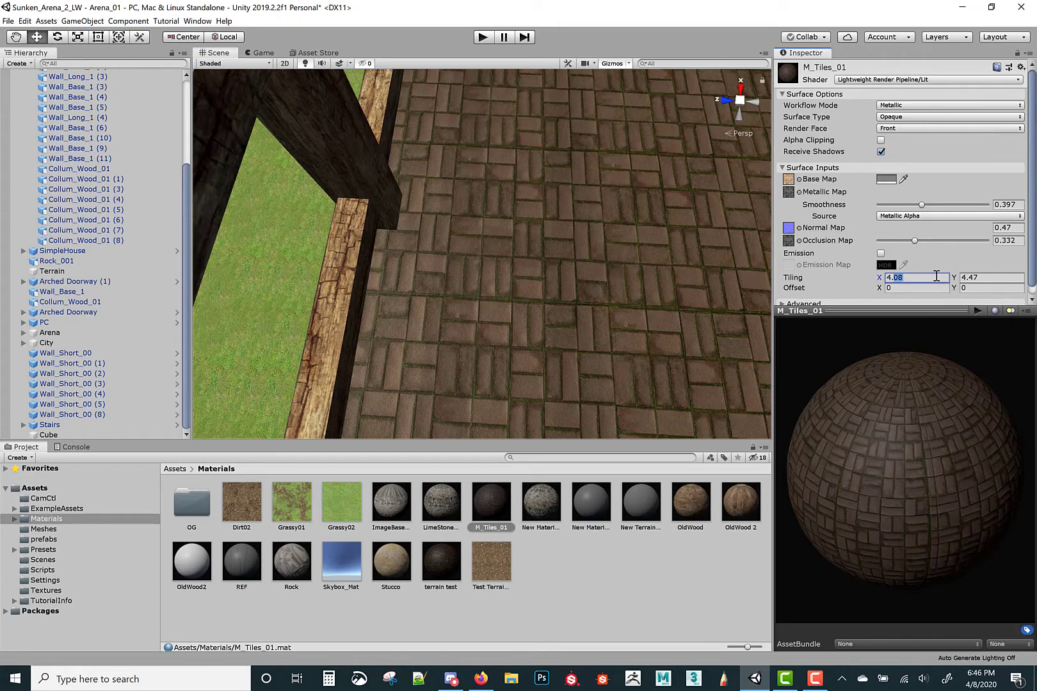
type("4.")
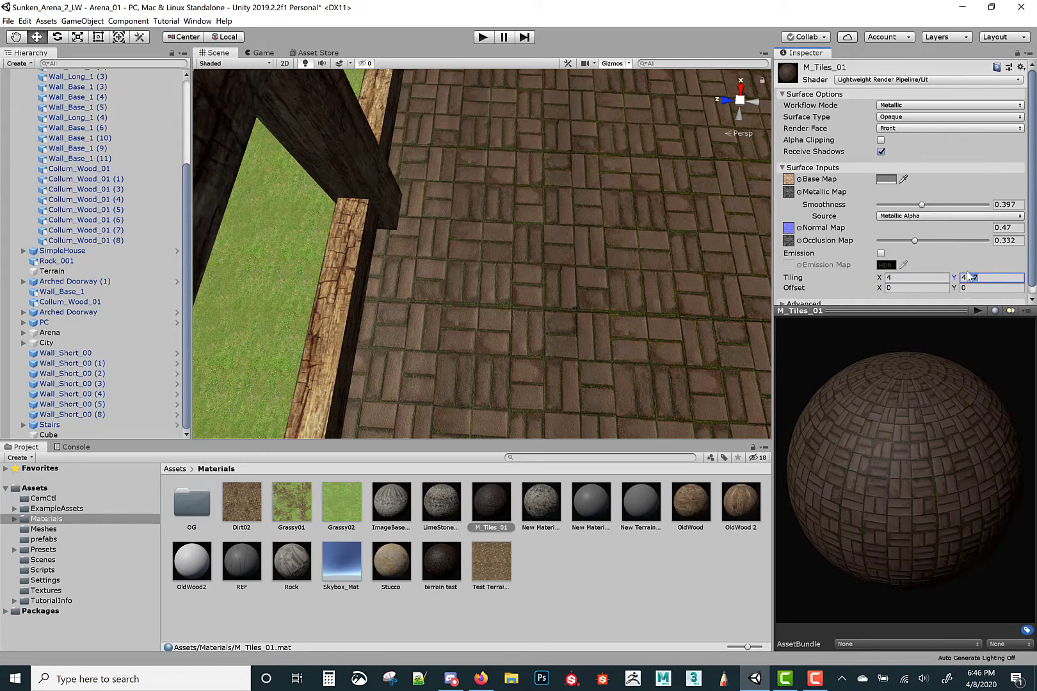
type("4.")
Duplicate the tiled slab and snap the copy edge to edge with the original, on the side toward the stairs
right_click_drag(533, 220, 576, 231)
right_click_drag(971, 197, 925, 155)
left_click(576, 243)
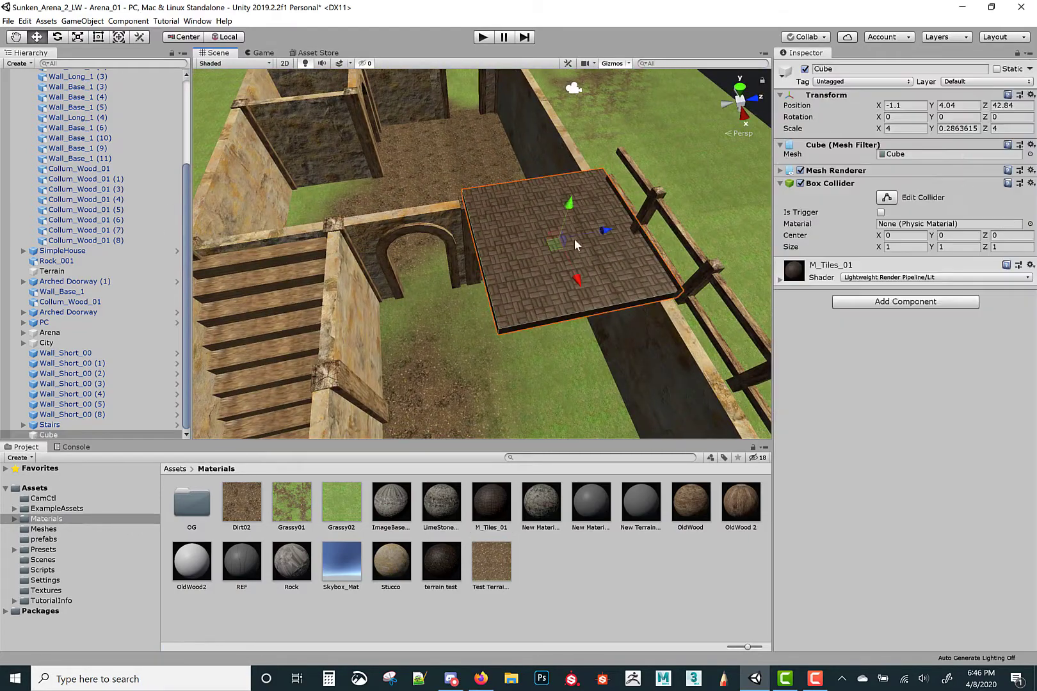
key("ctrl+d")
left_click_drag(589, 229, 445, 281)
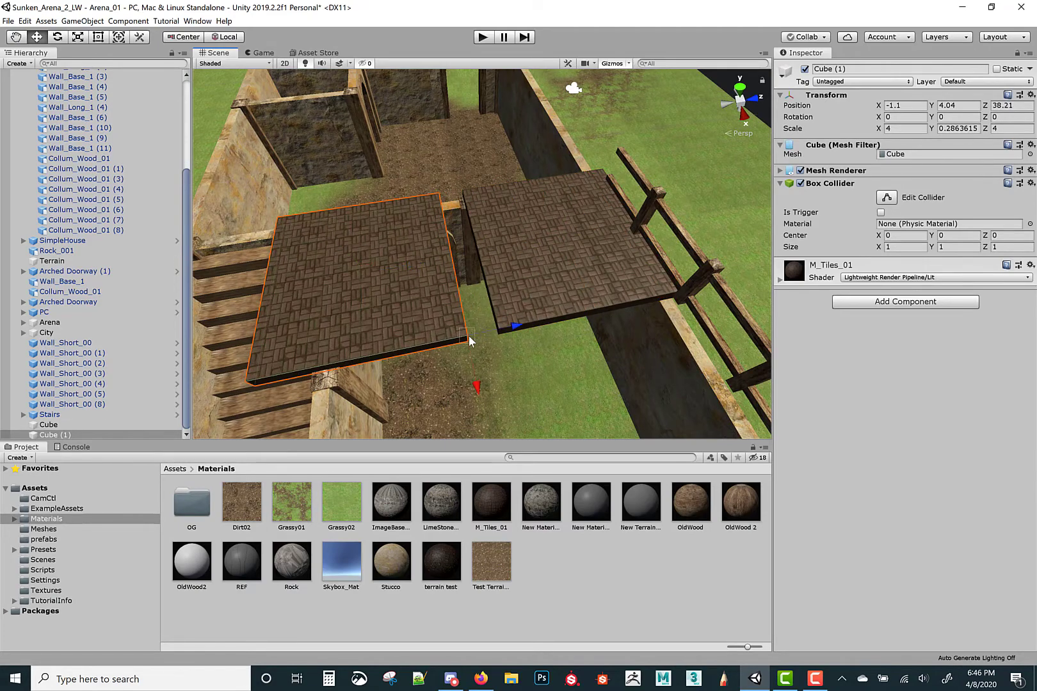
left_click_drag(471, 341, 412, 294)
scroll(449, 285, "down", 2)
Duplicate both tiled slabs together and snap the copied pair flush beside the originals at X 2.9
left_click(501, 276, "shift")
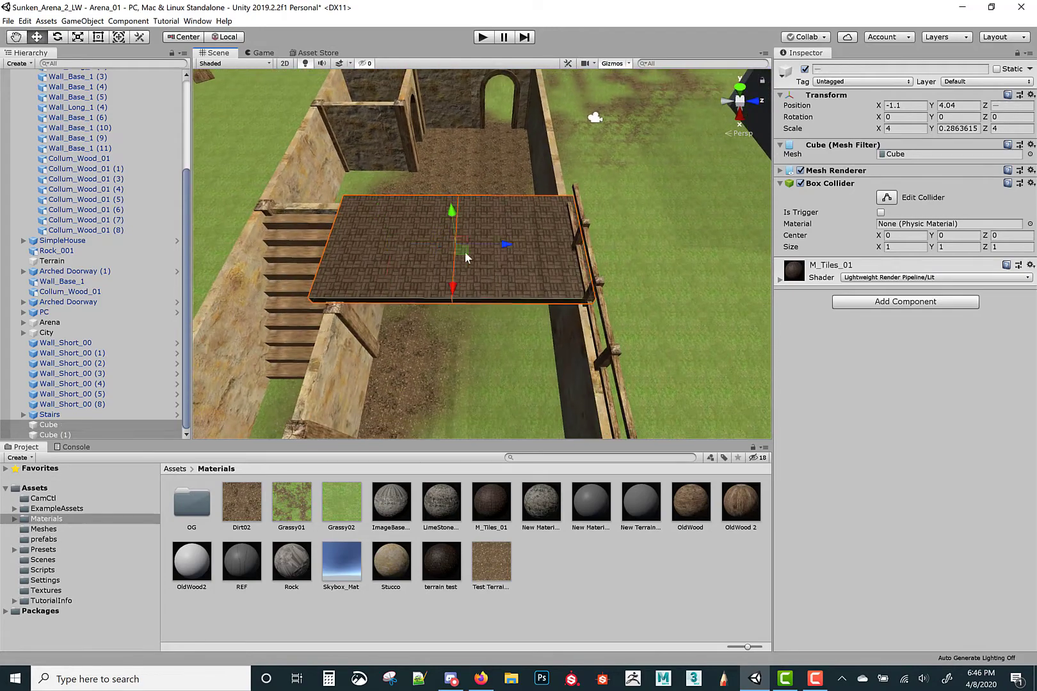
left_click_drag(500, 245, 613, 311)
key("ctrl+d")
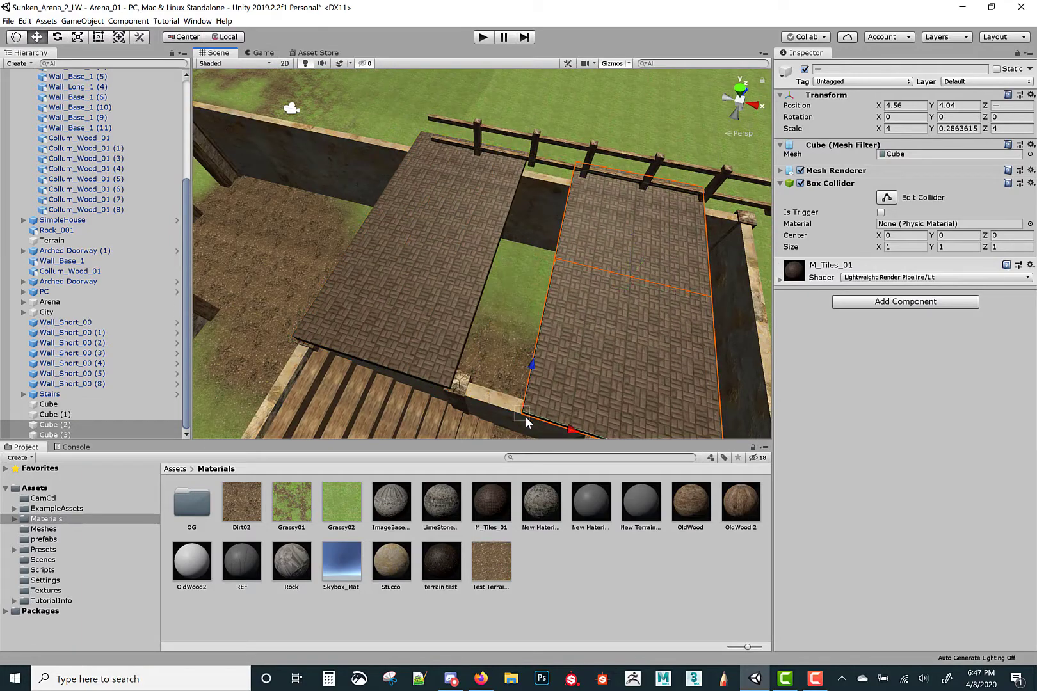
left_click_drag(527, 416, 448, 391)
right_click_drag(449, 390, 573, 491)
left_click(808, 682)
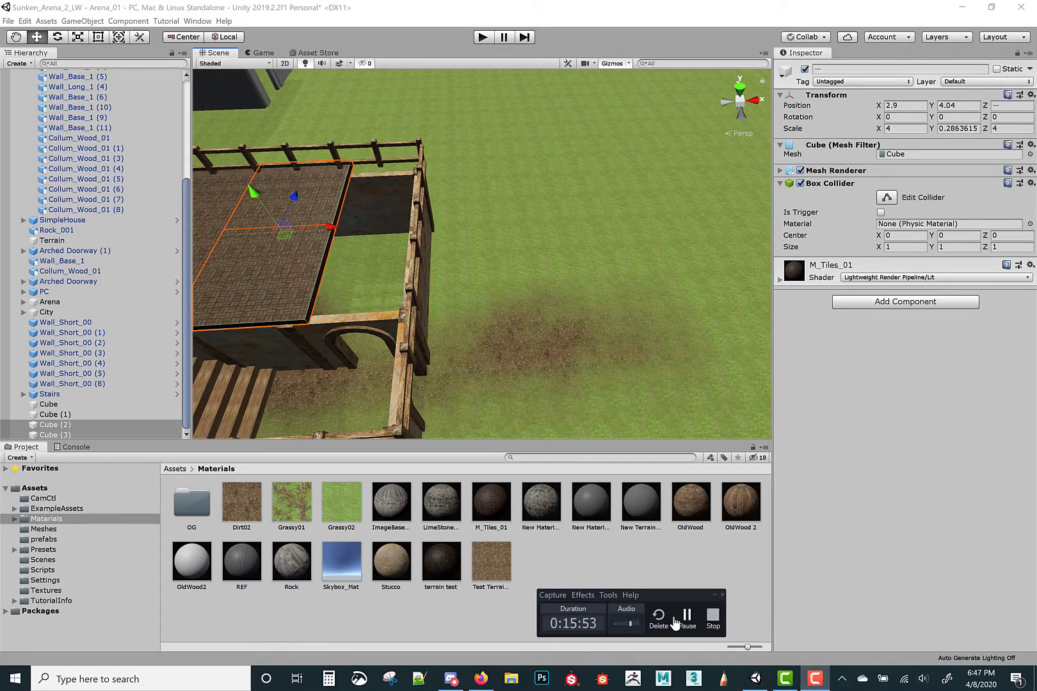